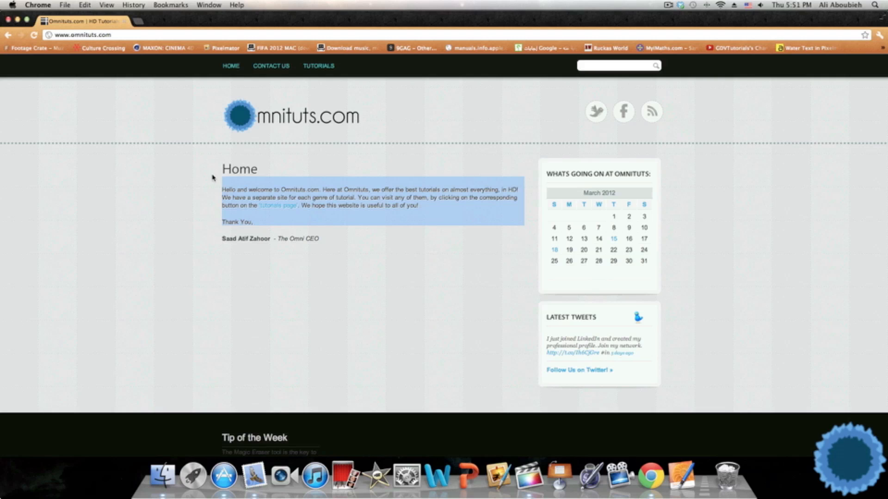
mouse_move(212, 176)
mouse_down()
mouse_move(240, 168)
mouse_move(231, 171)
mouse_move(348, 234)
mouse_move(42, 124)
mouse_move(94, 35)
mouse_move(101, 81)
mouse_move(339, 134)
mouse_up()
click(215, 172)
click(378, 248)
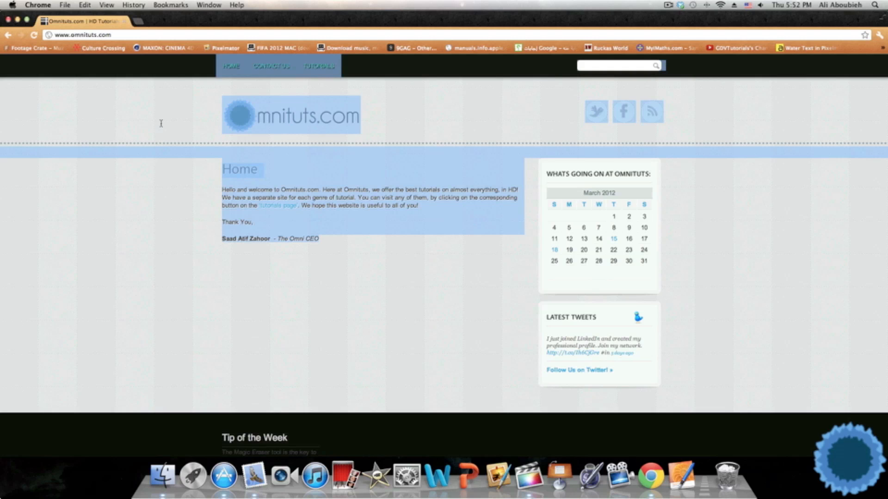
click(134, 124)
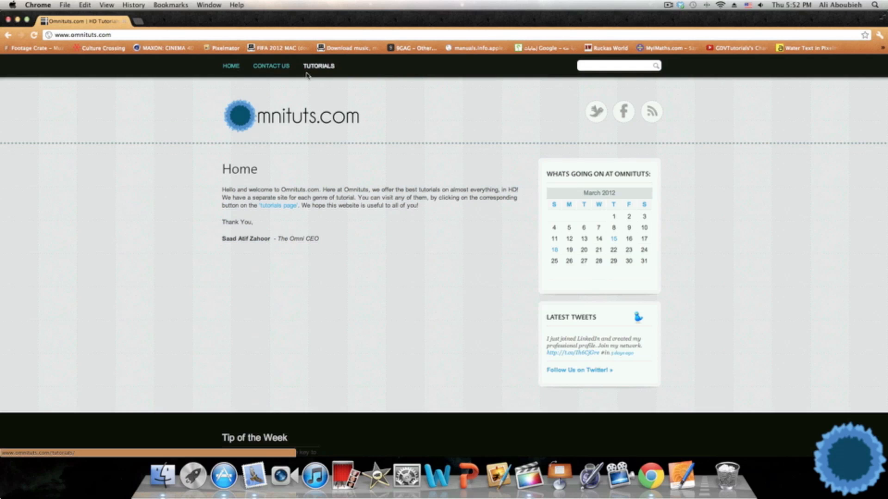
Open the Tutorials page of Omnituts.com and look through the listed tutorials
click(313, 69)
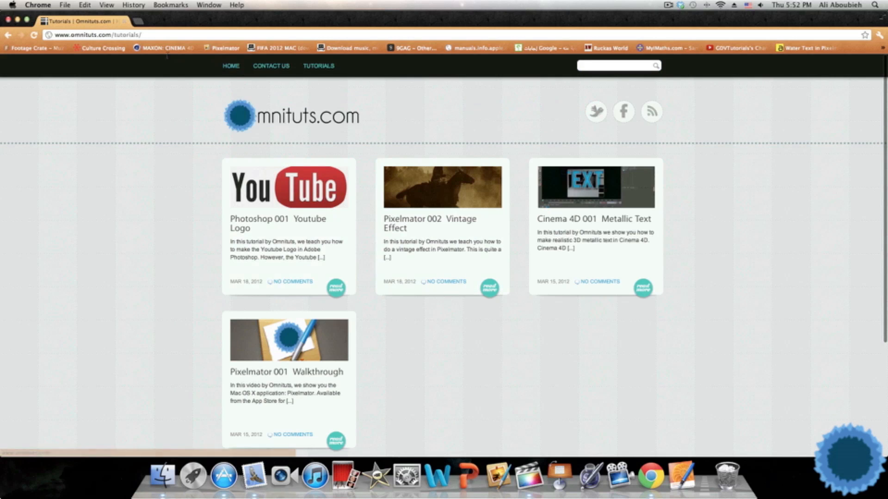
double_click(208, 59)
click(436, 92)
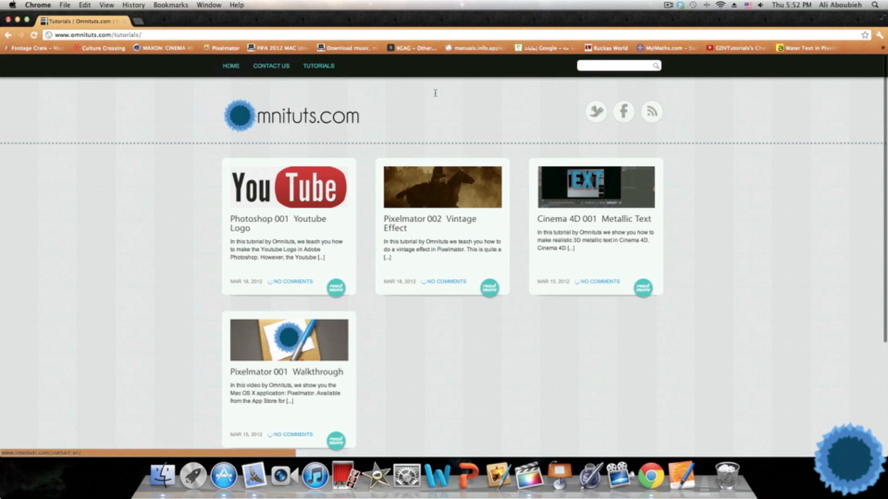
scroll(475, 324, down, 5)
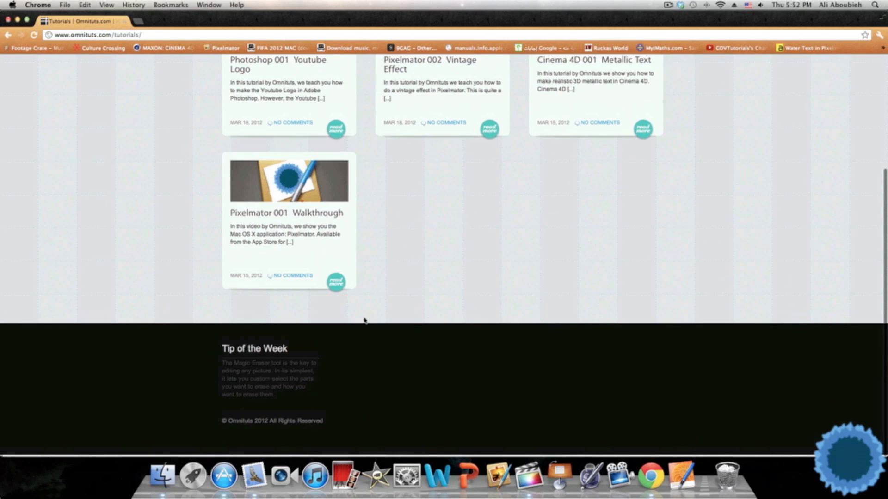
scroll(296, 389, up, 5)
Open the Contact Us page and look over the contact form down to its file upload and send options
click(272, 66)
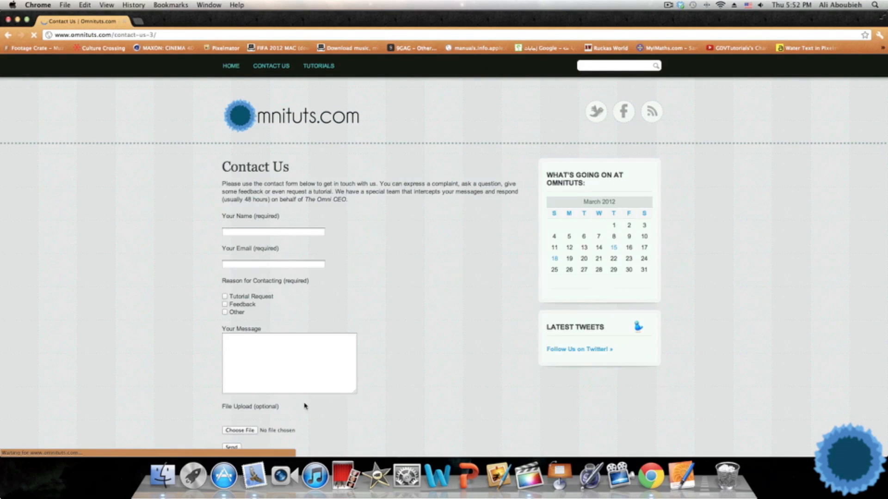
scroll(237, 339, down, 5)
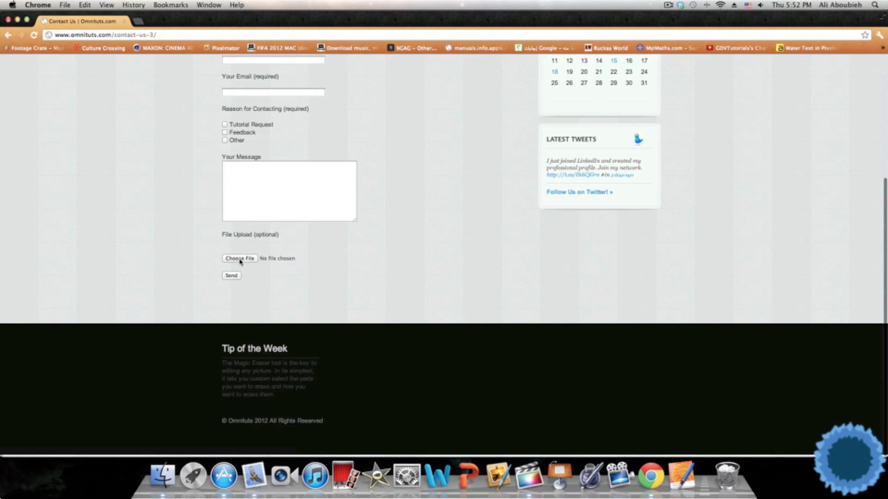
scroll(515, 232, up, 5)
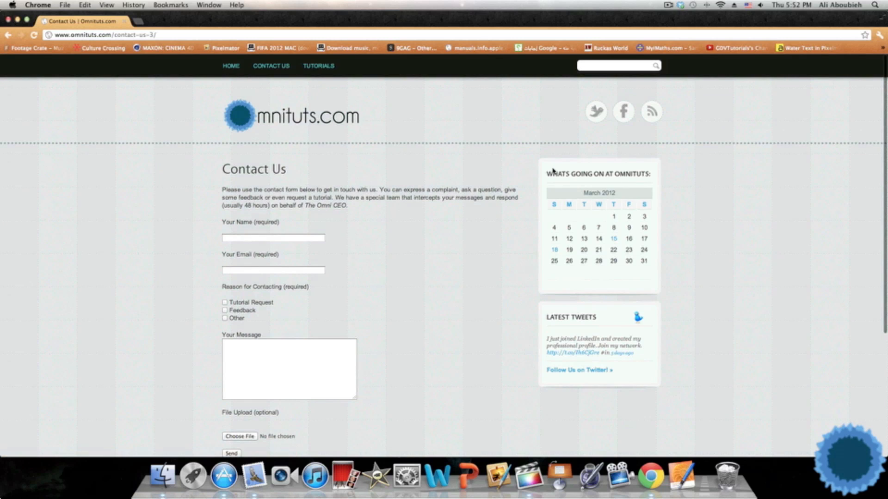
drag(553, 171, 752, 168)
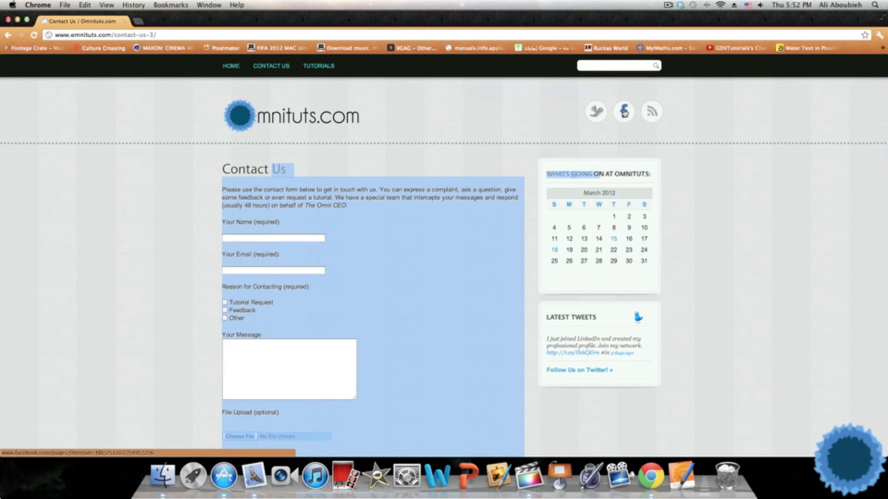
click(232, 87)
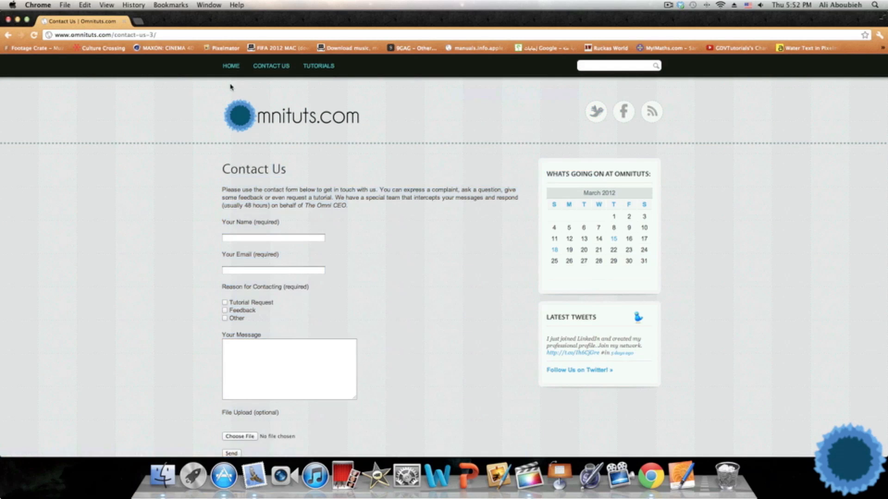
click(638, 67)
drag(48, 89, 526, 442)
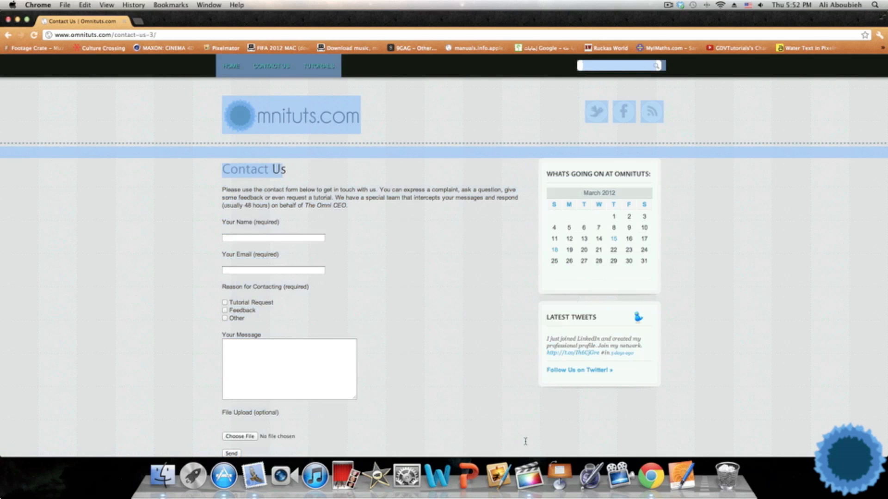
drag(886, 240, 429, 364)
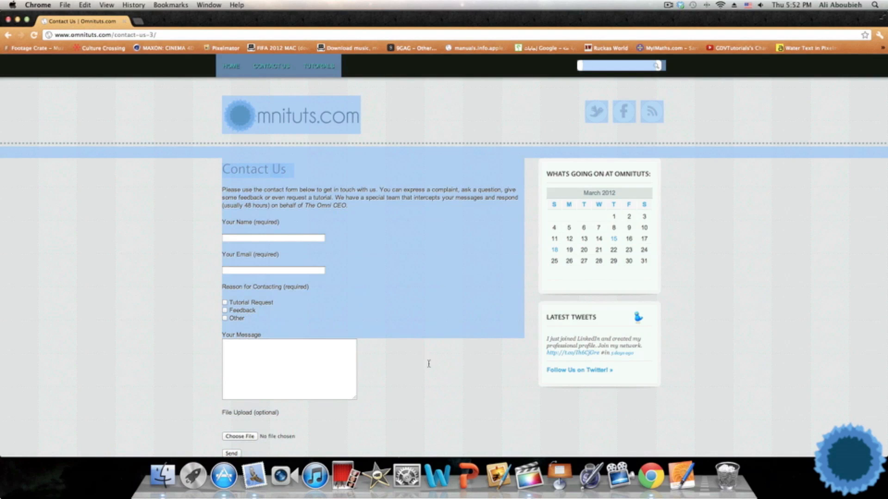
drag(419, 410, 335, 405)
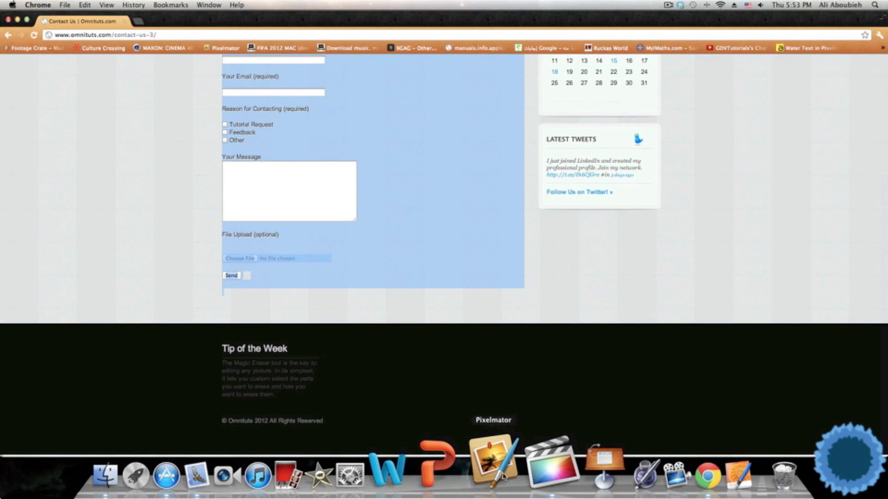
Switch to Pixelmator and create a new 1920 × 1080 pixel image at 72 pixels/inch
click(494, 451)
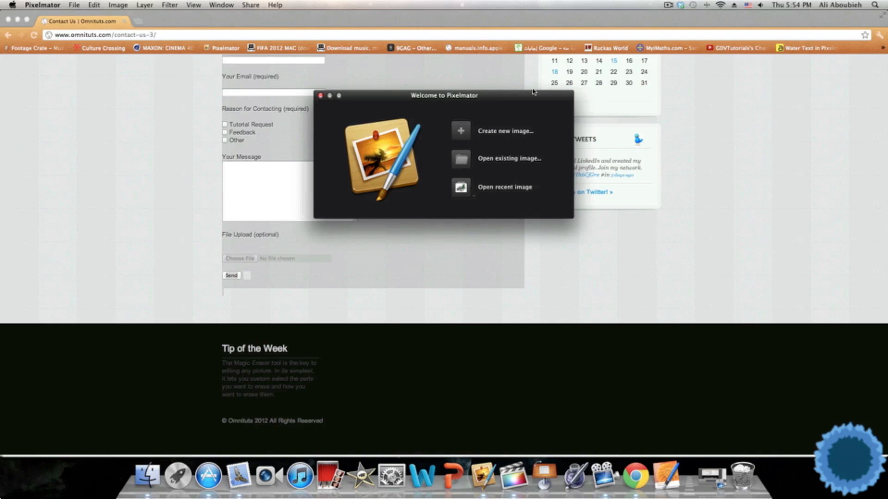
click(455, 131)
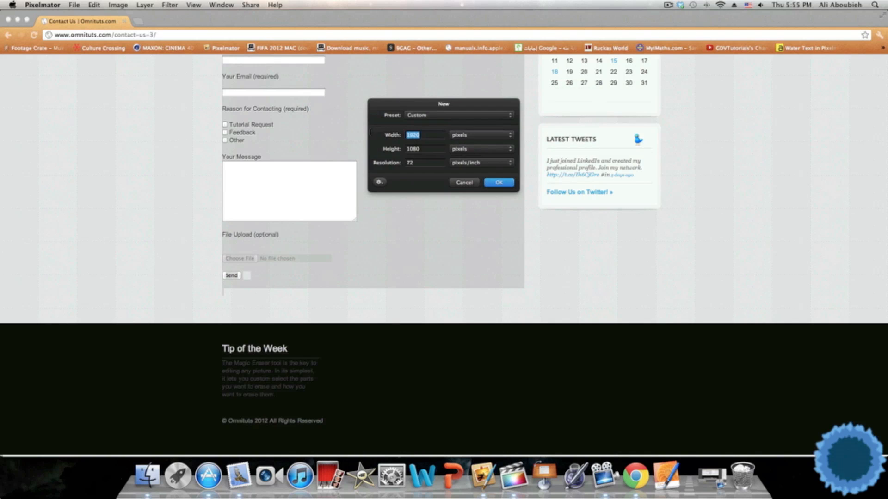
key(Tab)
key(Tab)
click(495, 184)
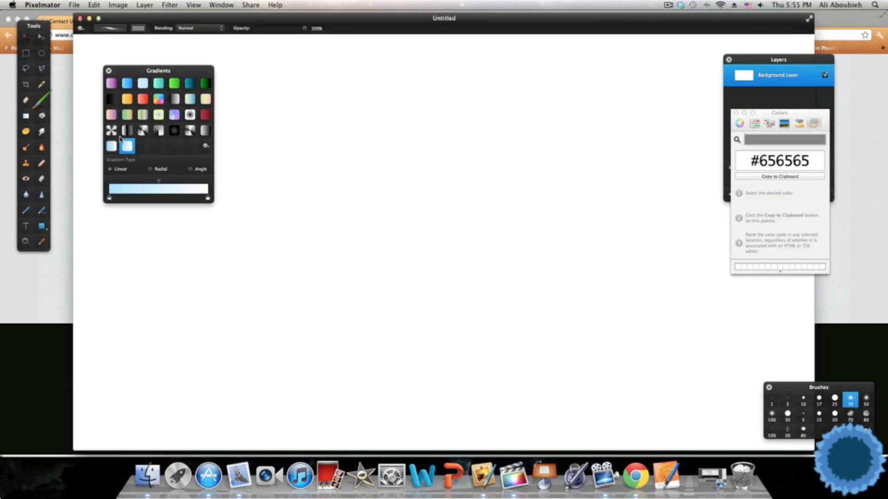
Move the Colors window away from the layer list and add a new gradient to the gradient collection
drag(776, 117, 817, 156)
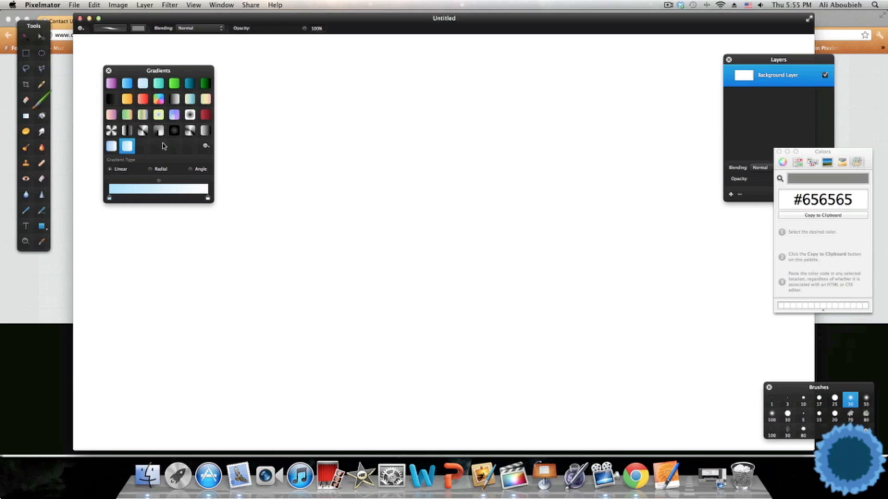
click(206, 145)
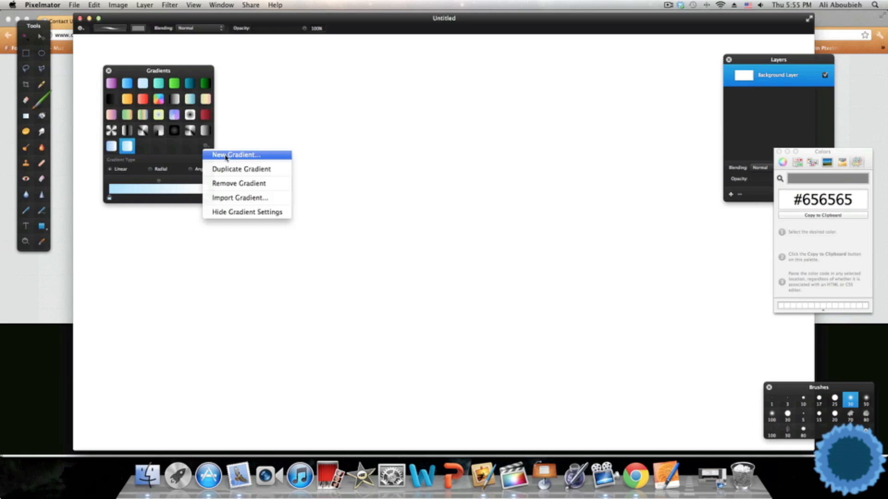
click(226, 154)
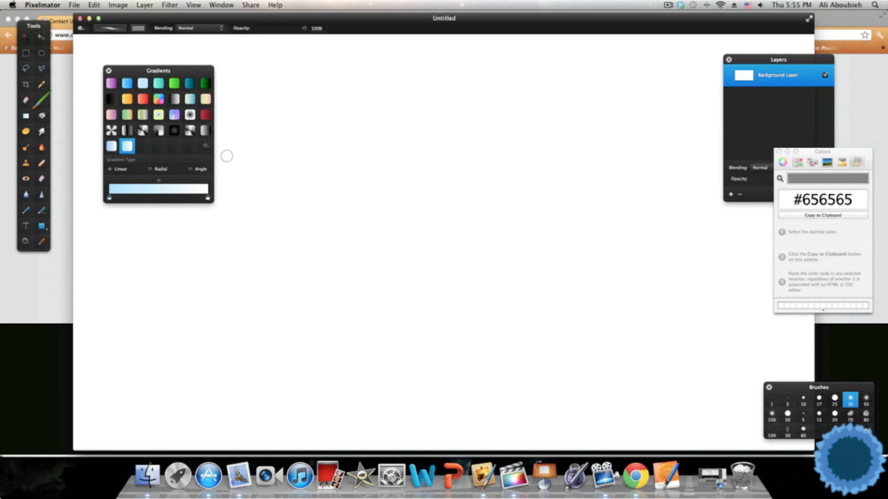
Set the new gradient's start colour to dark grey #454545
click(109, 199)
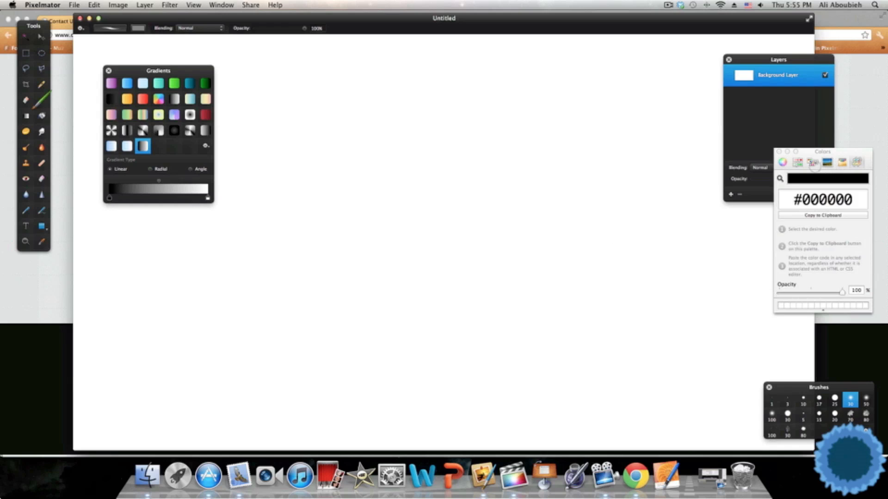
click(782, 162)
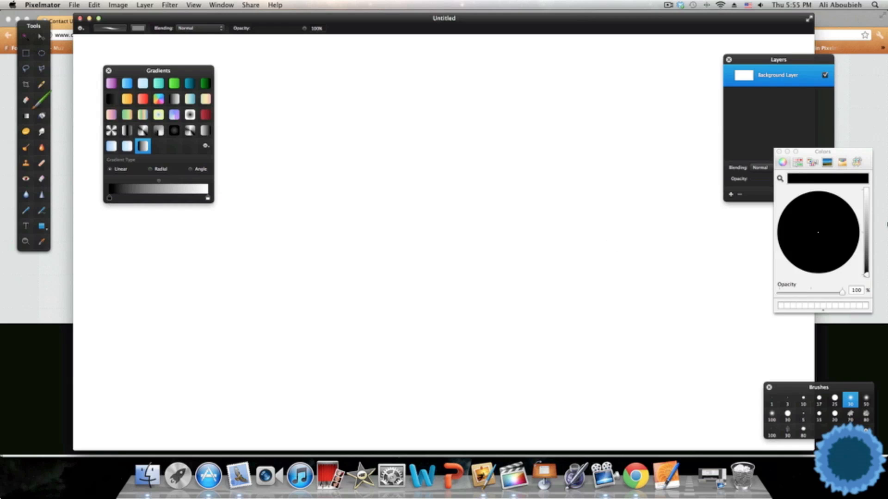
click(867, 257)
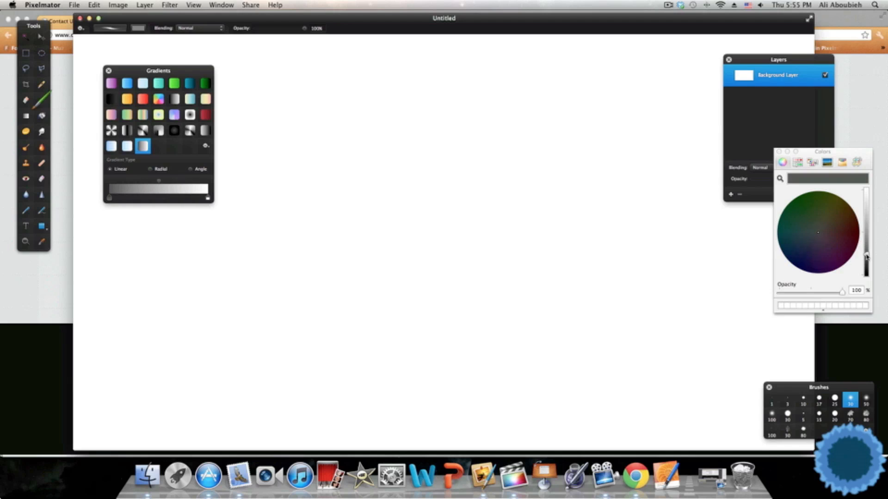
drag(867, 257, 867, 254)
click(857, 161)
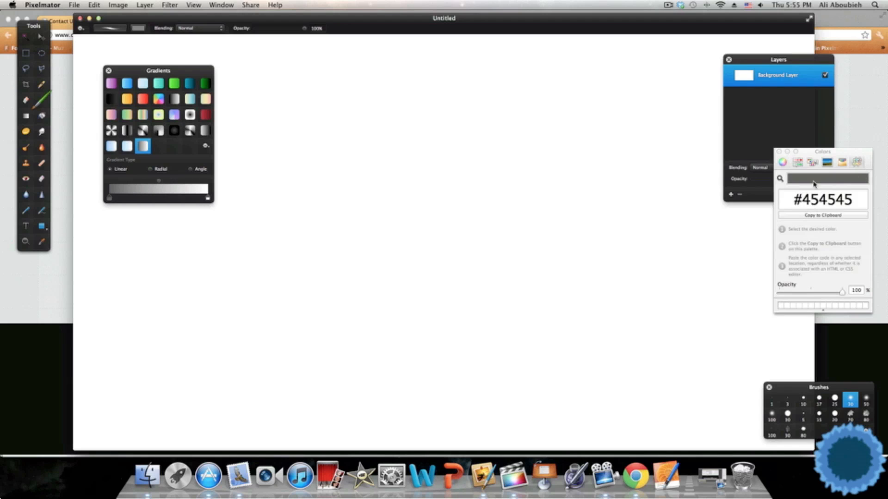
click(858, 200)
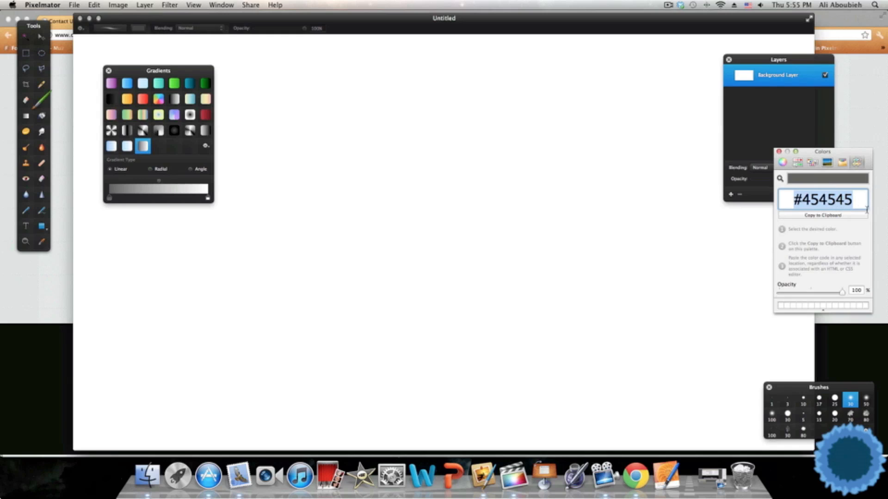
Set the gradient's end colour to black and its start colour to dark grey #323232
click(210, 199)
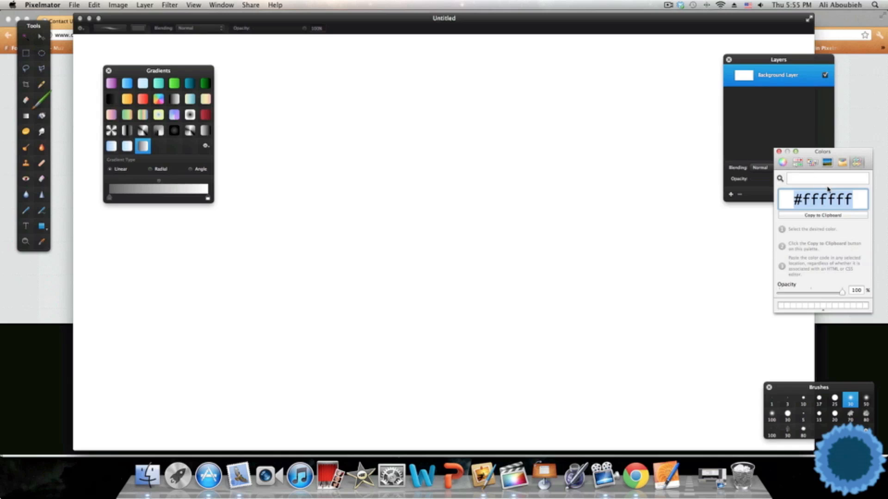
text(ffff)
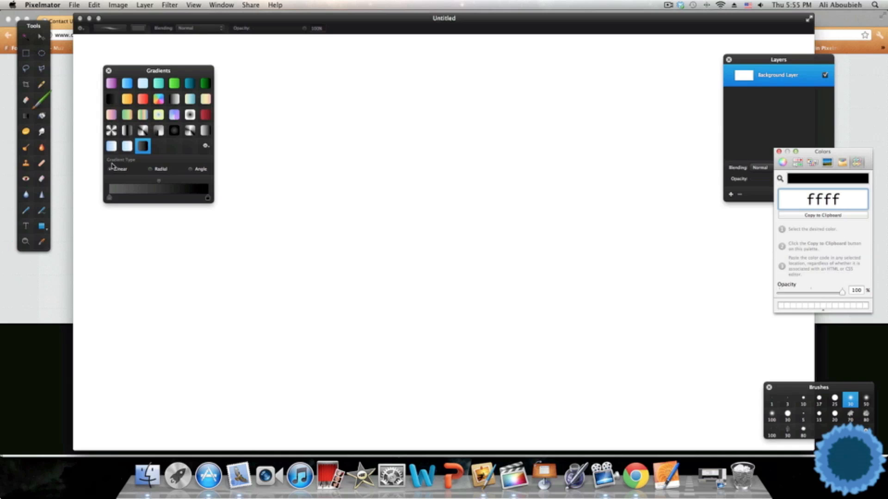
click(109, 199)
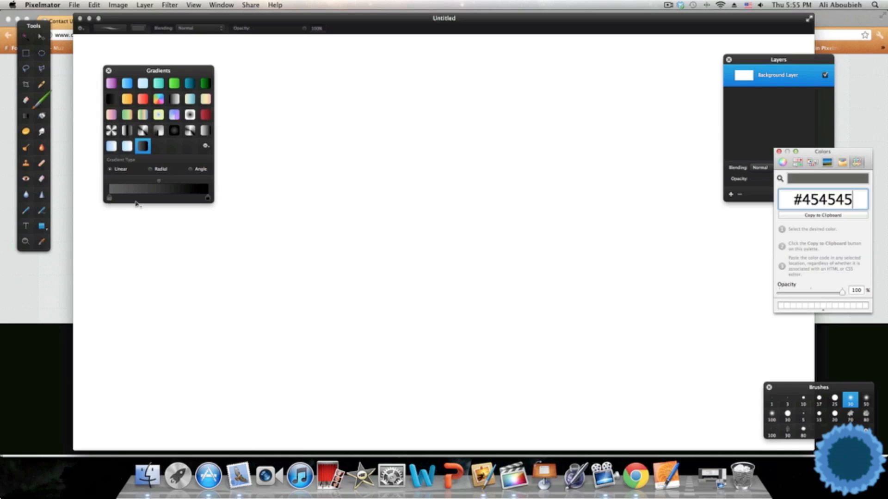
click(783, 162)
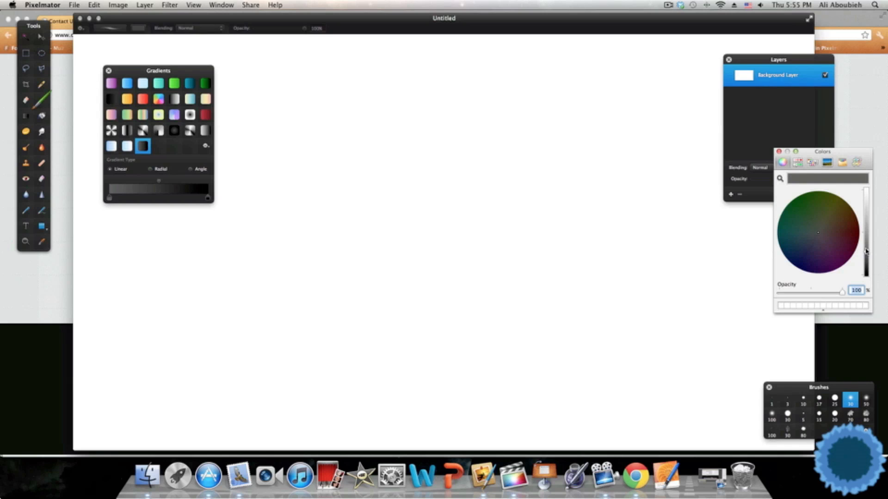
drag(866, 251, 866, 257)
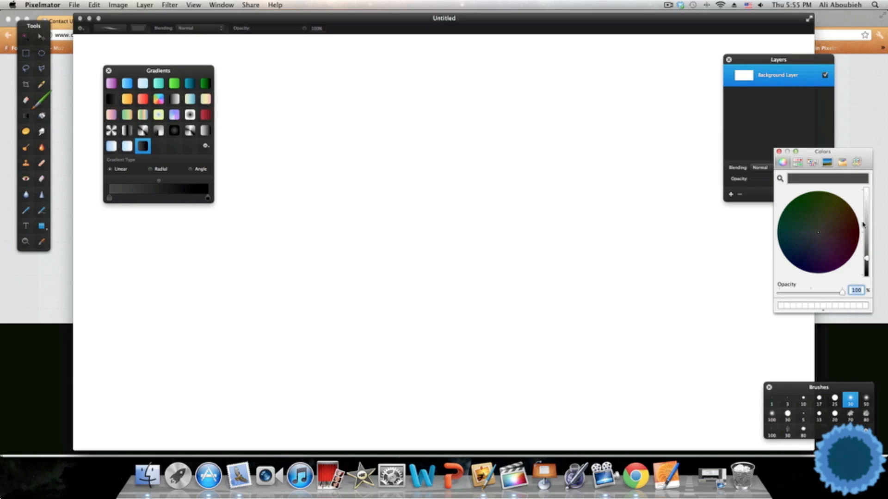
click(856, 162)
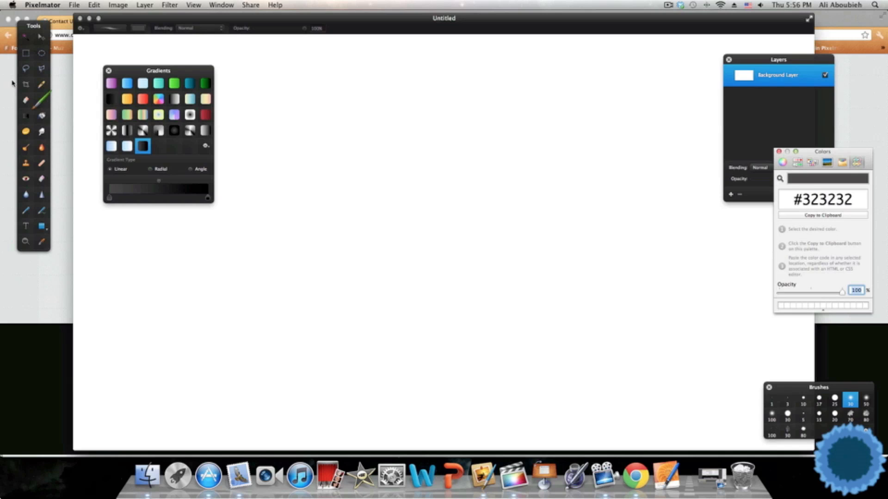
Fill the background layer with the grey-to-black gradient as a radial from the canvas centre outward, and shift the document window aside
click(27, 117)
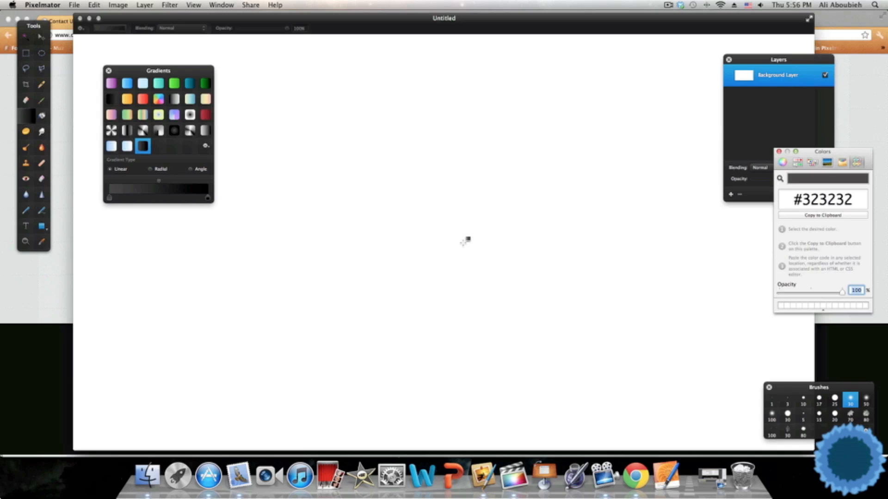
click(465, 241)
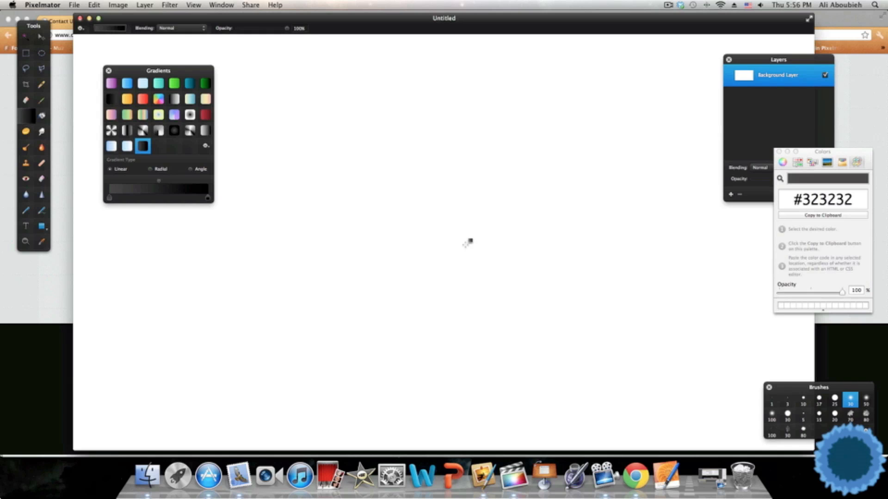
drag(472, 244, 687, 463)
click(149, 169)
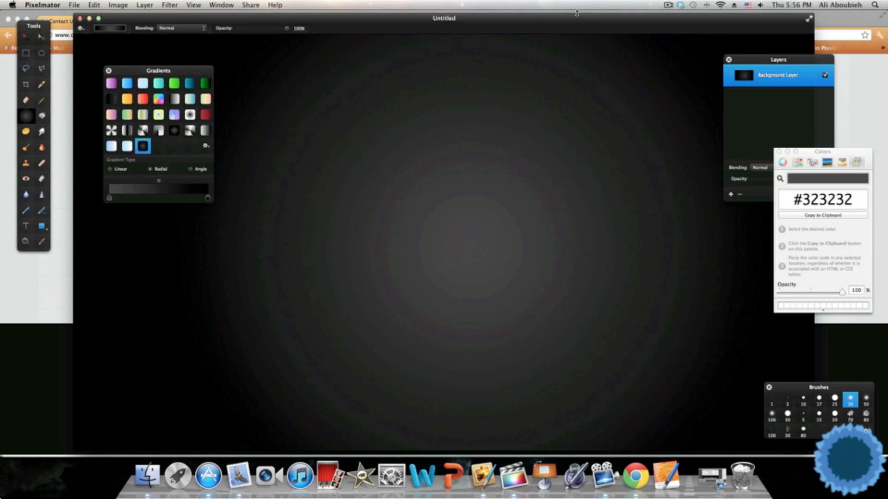
drag(577, 13, 532, 12)
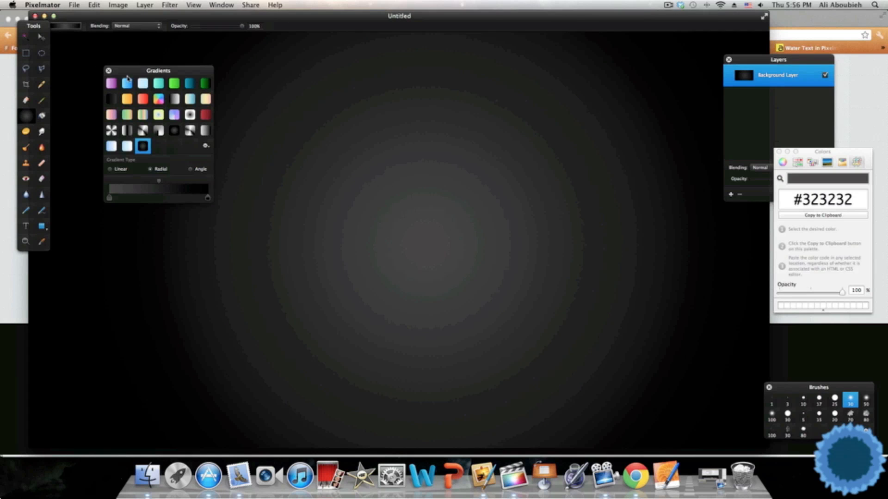
click(40, 147)
click(27, 198)
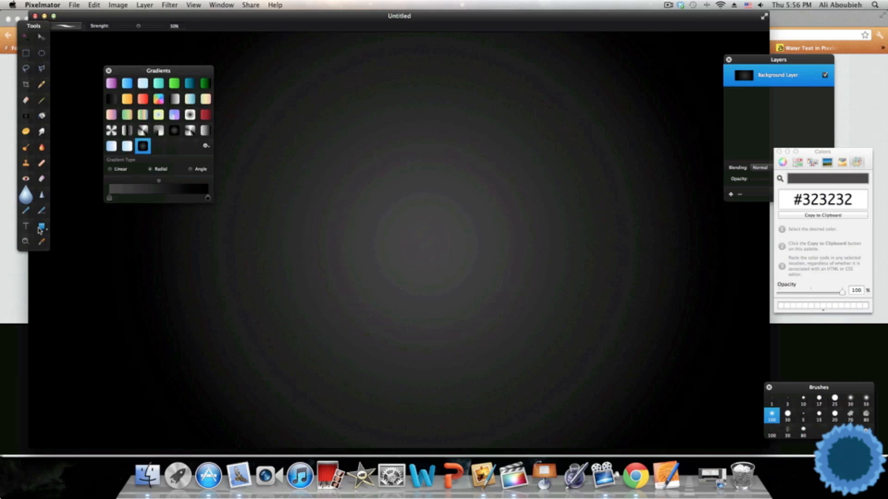
Draw a large unfilled circle near the middle of the canvas with the Ellipse shape tool
drag(43, 232, 65, 256)
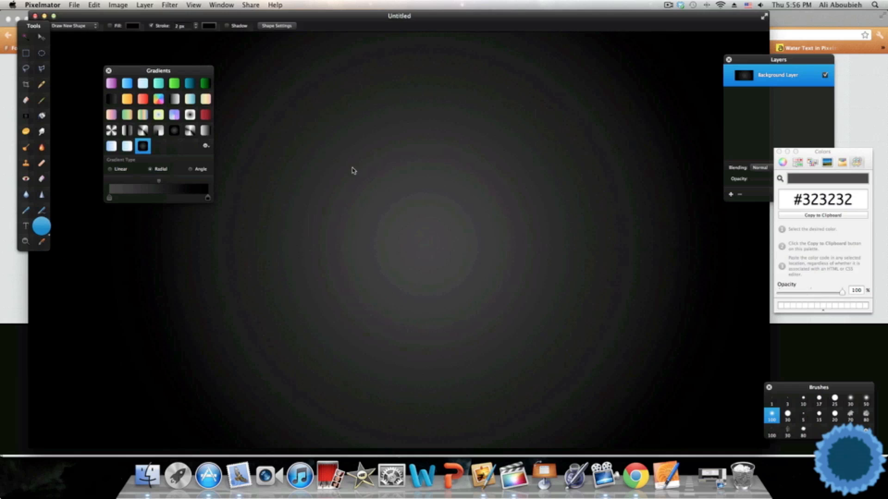
drag(349, 177, 577, 399)
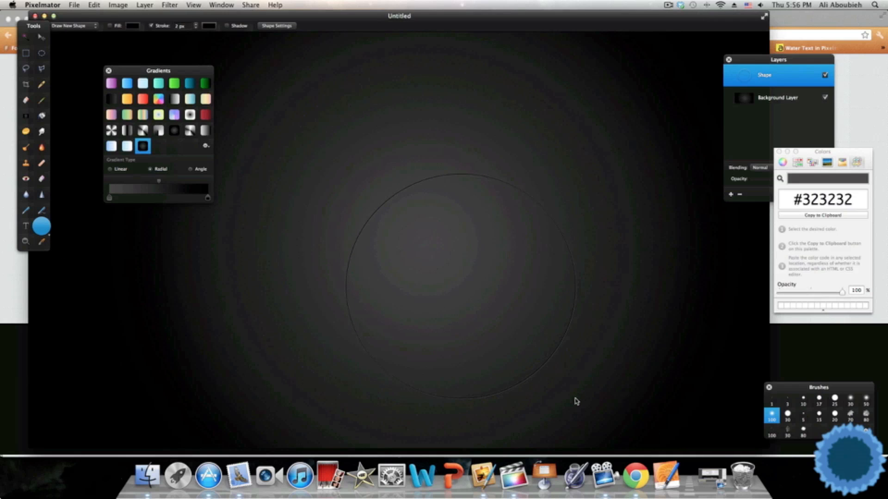
drag(460, 312, 440, 281)
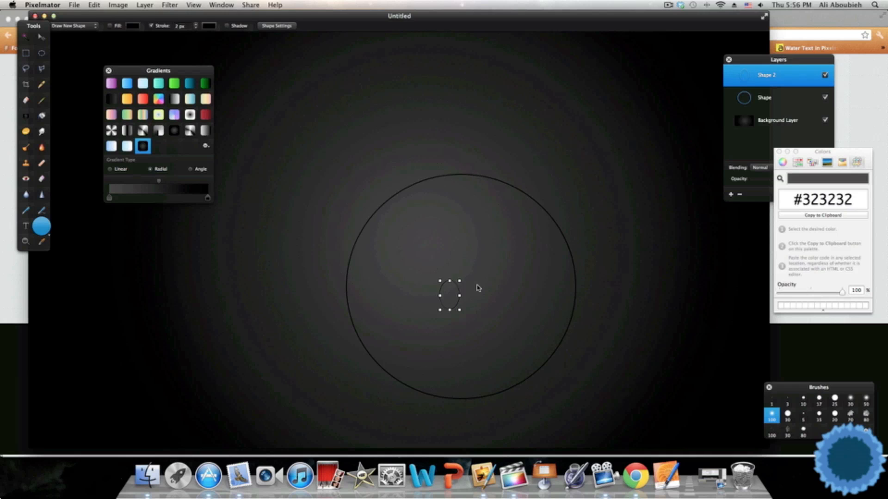
key(super+z)
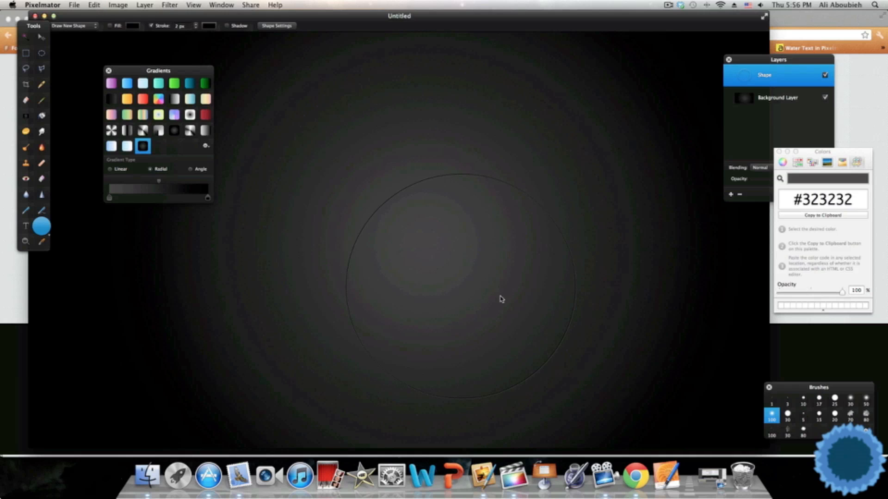
drag(502, 300, 478, 253)
key(super+z)
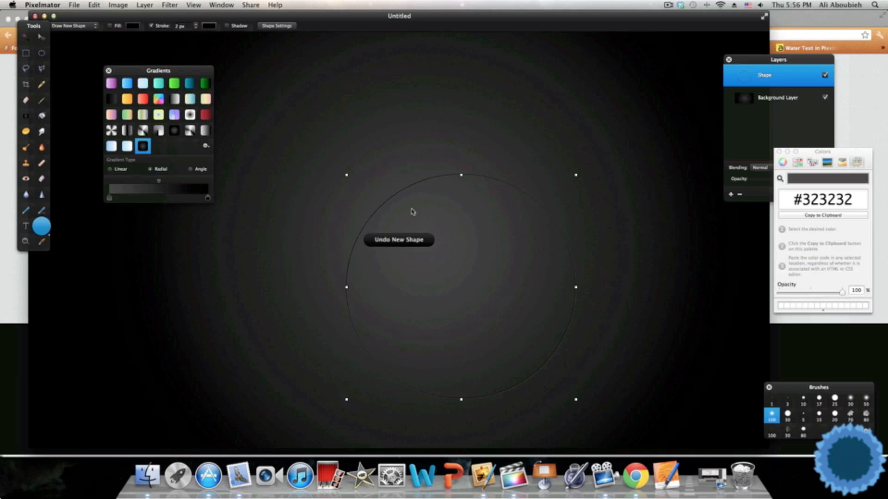
drag(391, 189, 372, 178)
key(super+z)
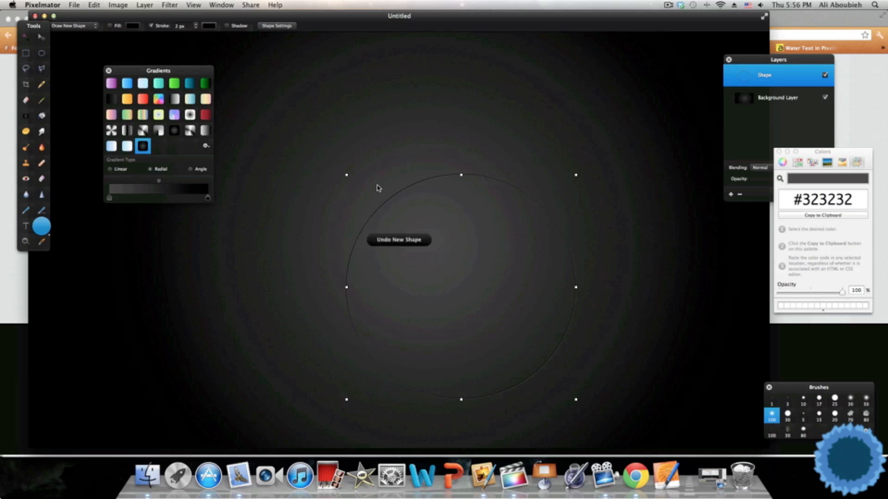
Move the circle up to the upper middle of the canvas, horizontally centred over the gradient
click(42, 41)
drag(504, 307, 458, 191)
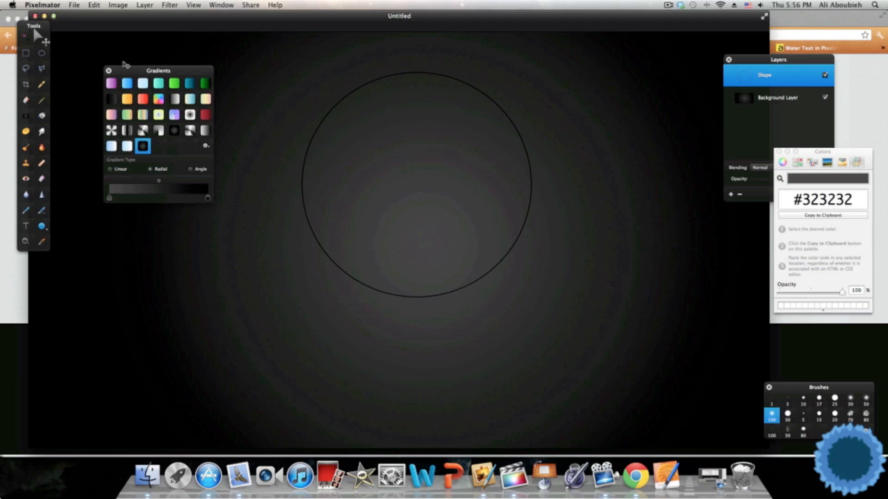
Enable the circle's fill in its shape settings and set the fill colour to red #9e0d2a
click(41, 226)
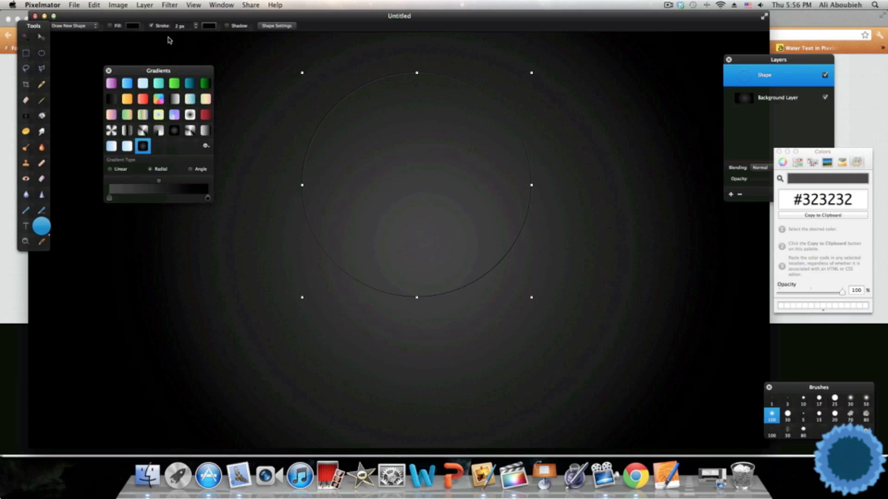
click(270, 27)
click(609, 40)
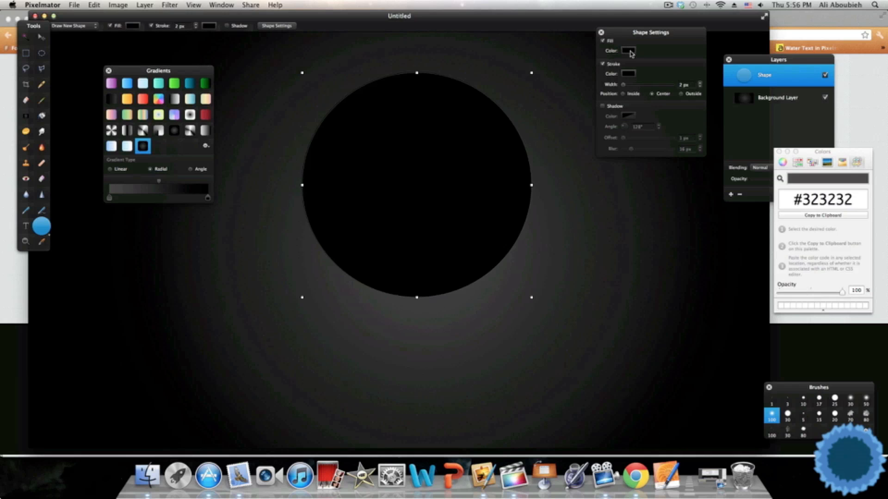
click(628, 50)
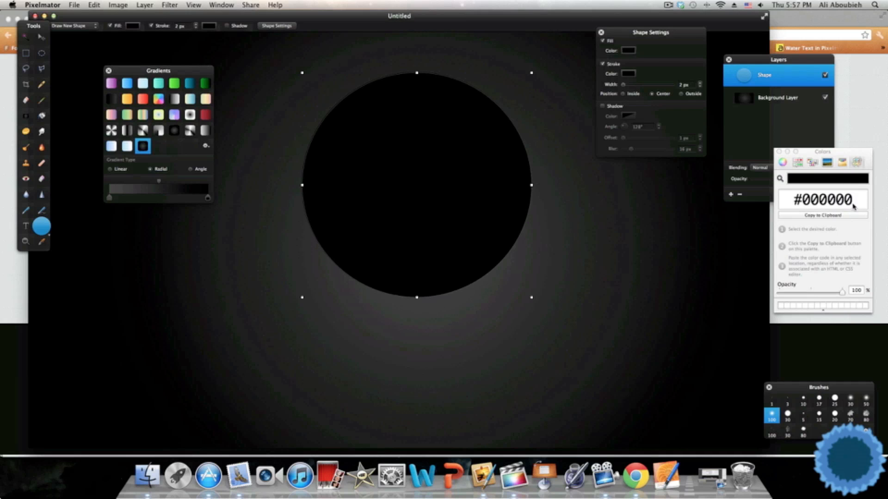
drag(853, 200, 803, 200)
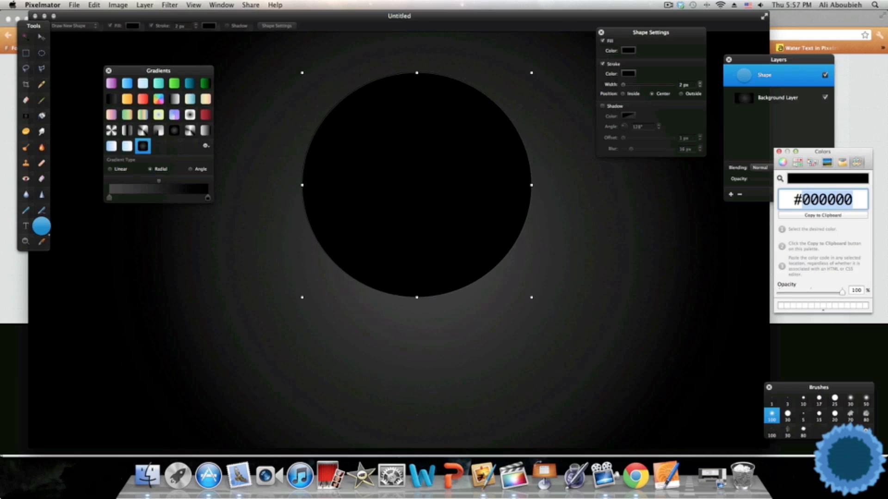
text(9e)
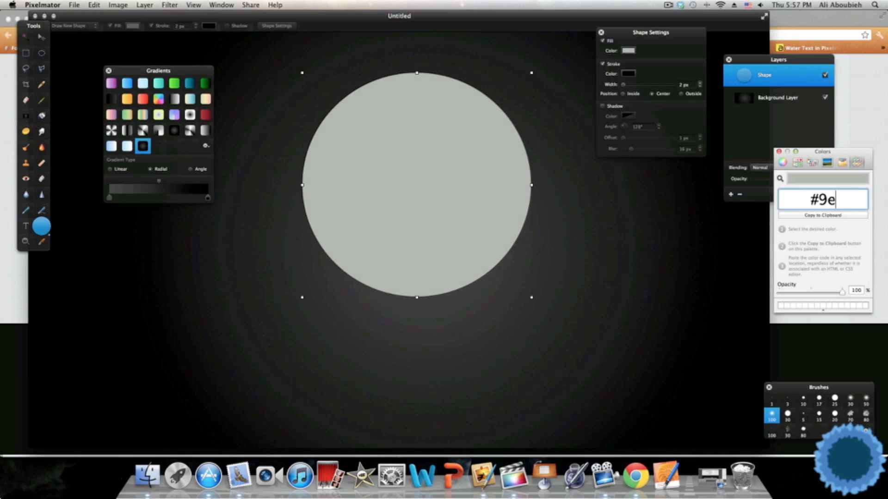
text(0d2a)
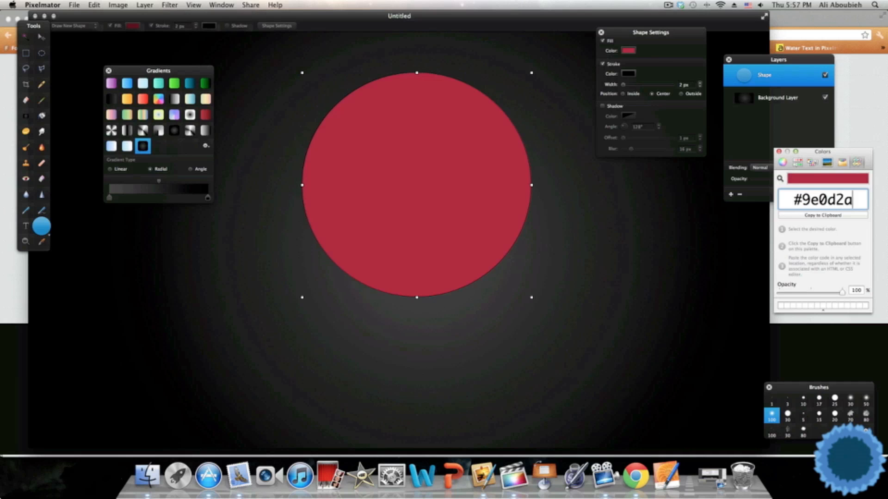
Turn off the circle's stroke and add a shadow with 17 px offset, 65 px blur and an angle of about -110°
click(602, 107)
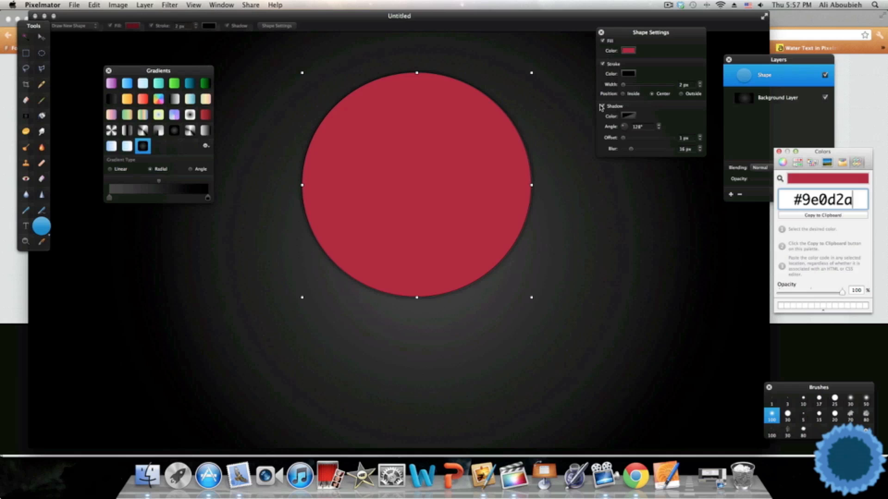
click(603, 64)
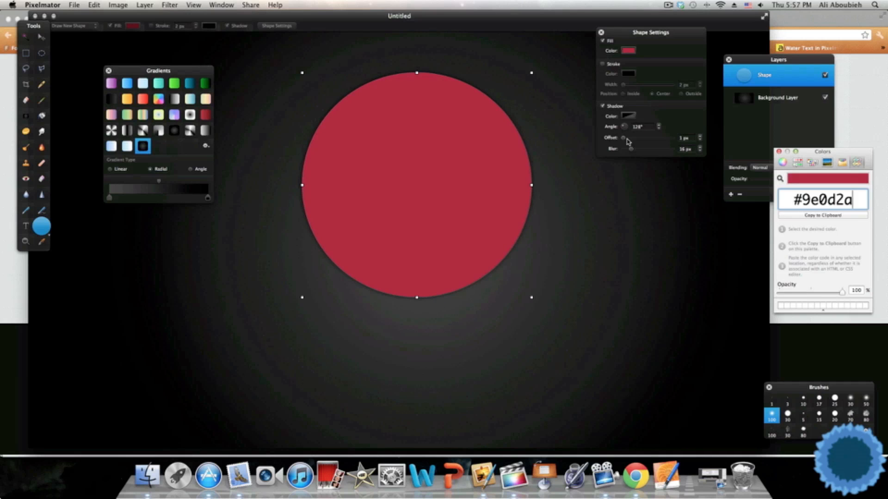
drag(626, 141, 633, 142)
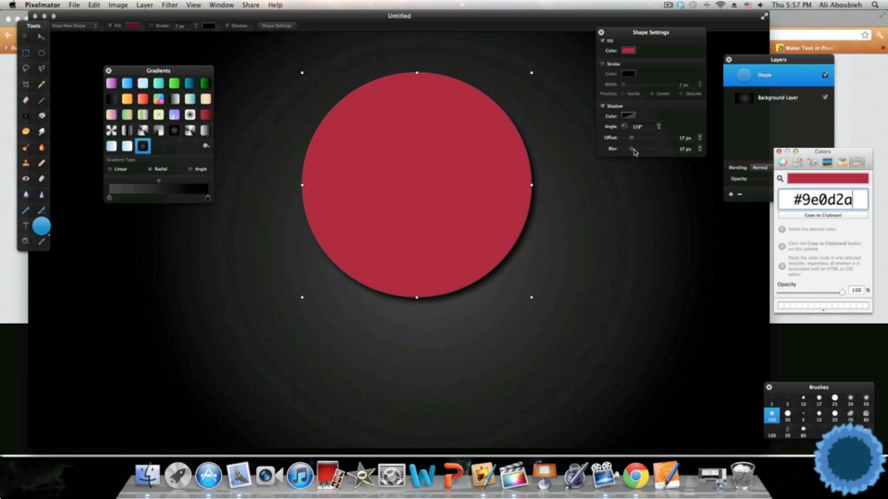
drag(634, 152, 552, 139)
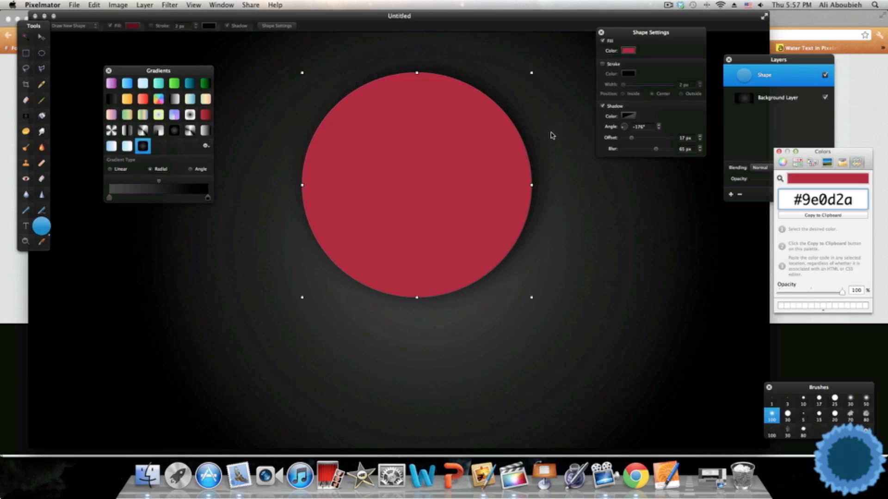
drag(551, 135, 552, 155)
Duplicate the red circle's Shape layer and turn off the shadow on the copy
click(772, 81)
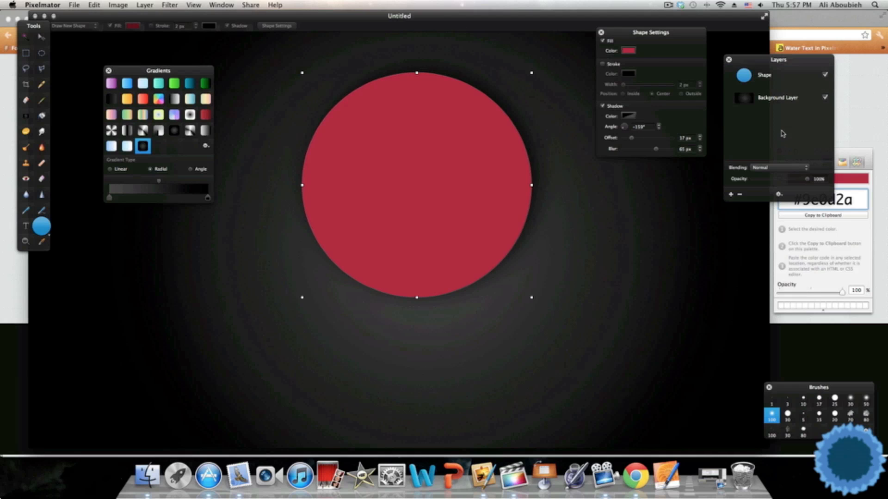
right_click(772, 81)
click(781, 91)
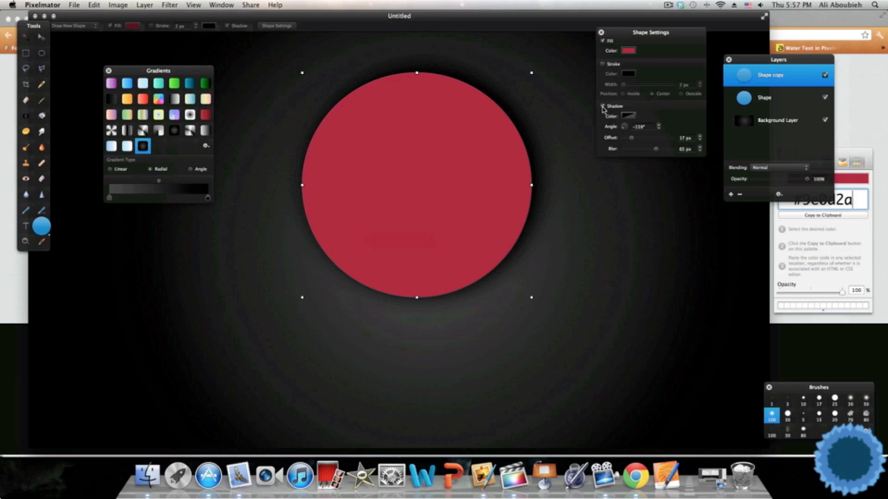
click(603, 106)
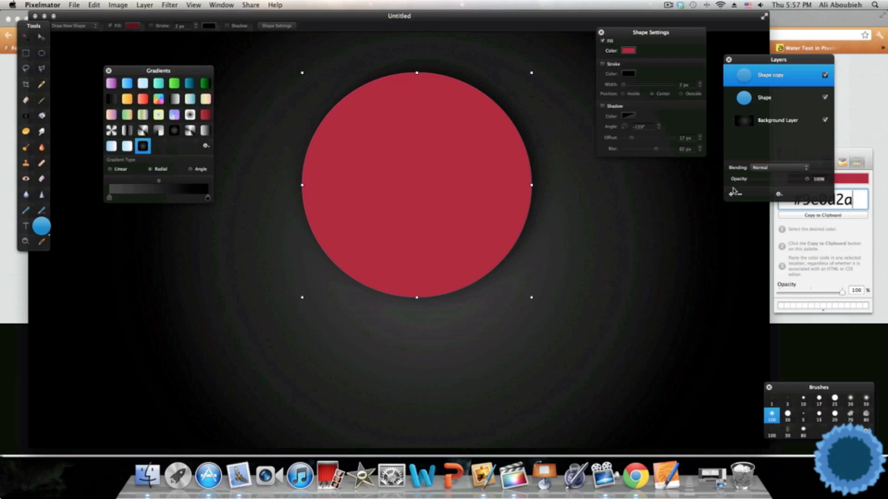
Duplicate the shadowless circle layer and shrink the new copy to a smaller circle centred inside the red one
right_click(759, 75)
click(781, 91)
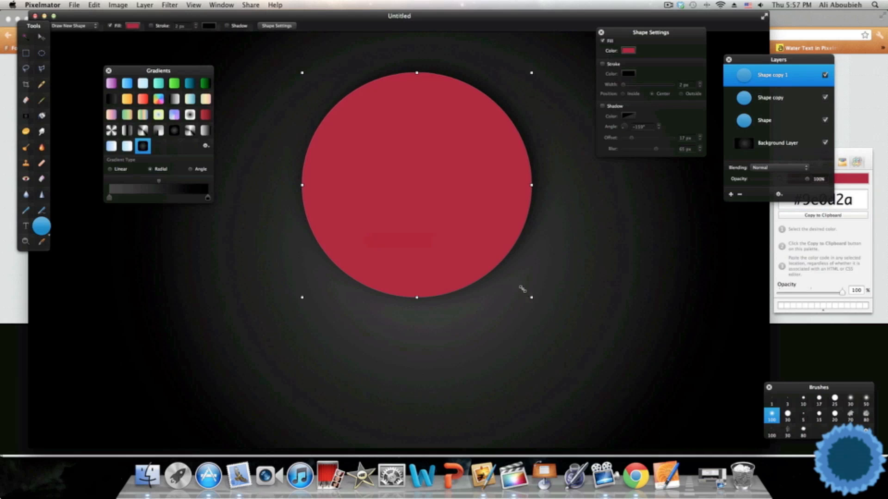
drag(531, 296, 476, 243)
drag(397, 160, 423, 184)
drag(498, 270, 504, 277)
Make the smaller circle a clipping mask on the layer below and set its fill colour to white #ffffff
click(144, 5)
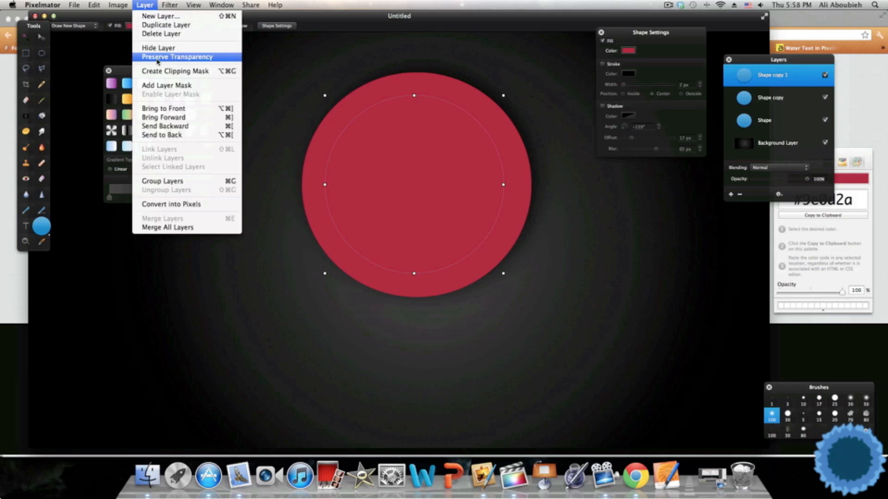
click(157, 72)
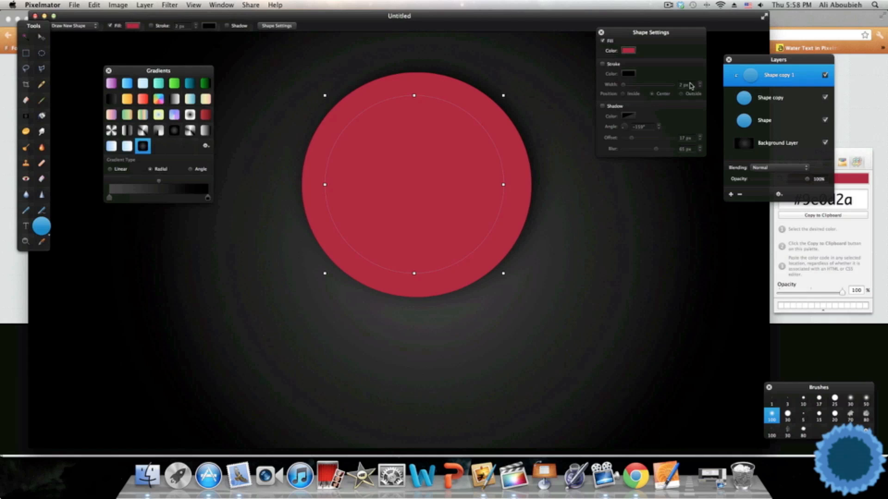
click(603, 41)
click(603, 41)
click(629, 51)
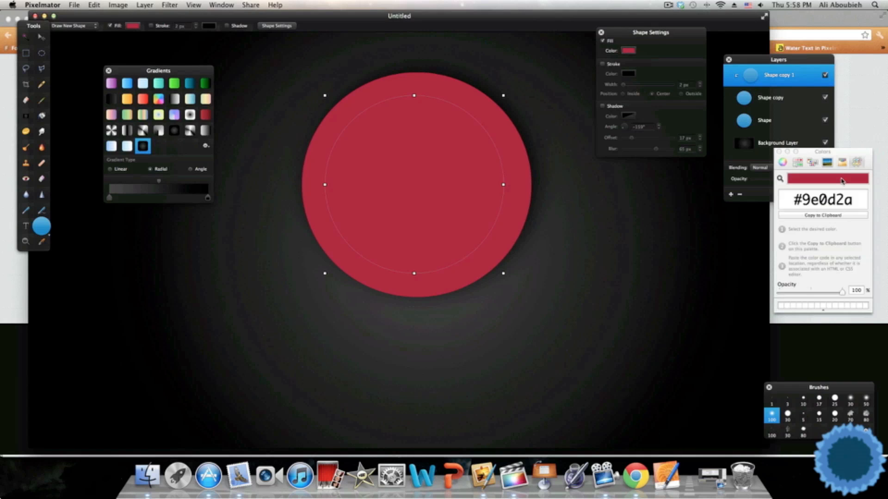
drag(854, 200, 805, 201)
text(fff)
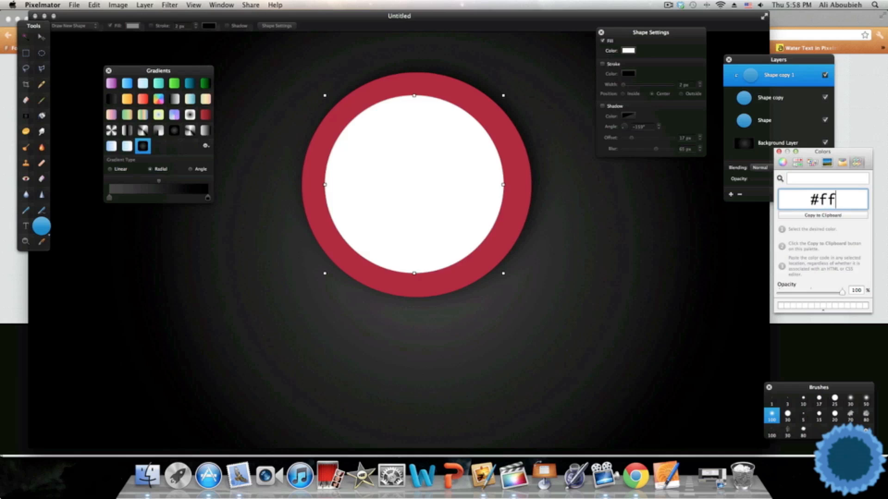
click(780, 152)
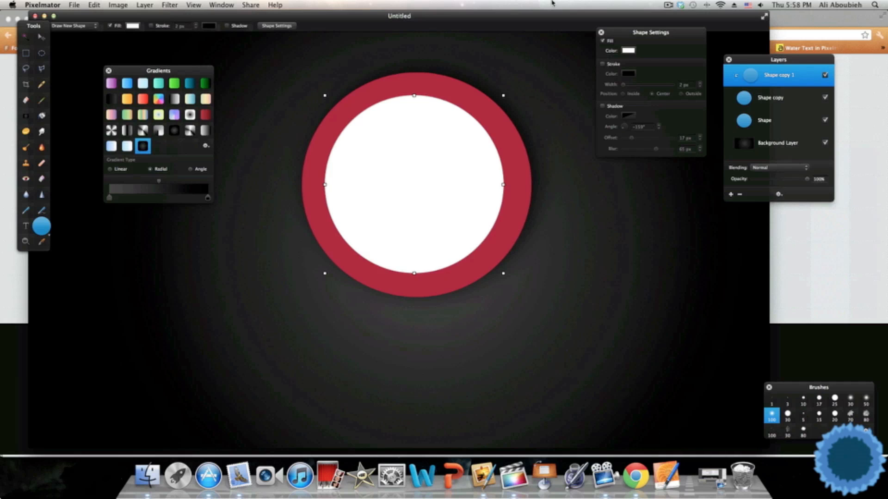
Duplicate the white circle layer and shrink the copy to a smaller circle inside the white one
right_click(748, 73)
click(760, 87)
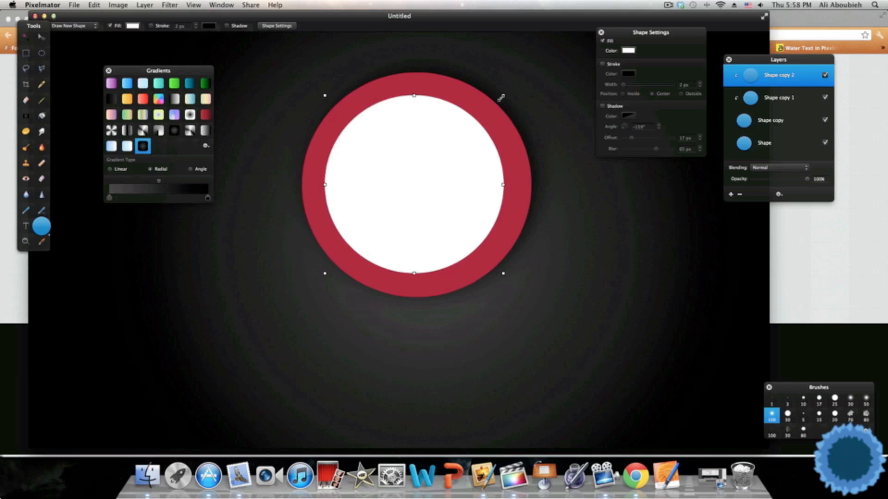
drag(501, 98, 479, 122)
drag(396, 192, 409, 180)
drag(490, 257, 476, 245)
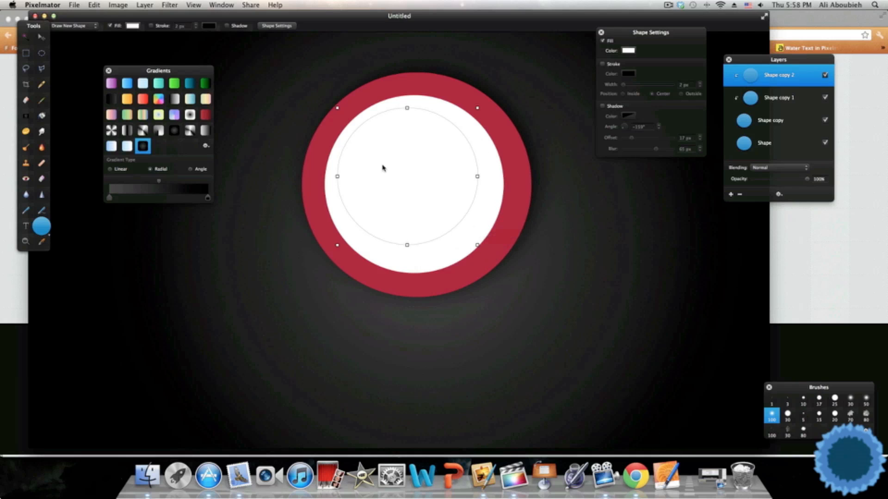
Nudge the white circle and its smaller copy so that both are concentric with the outer red circle
mouse_move(382, 168)
mouse_down()
mouse_move(398, 178)
mouse_move(389, 177)
mouse_up()
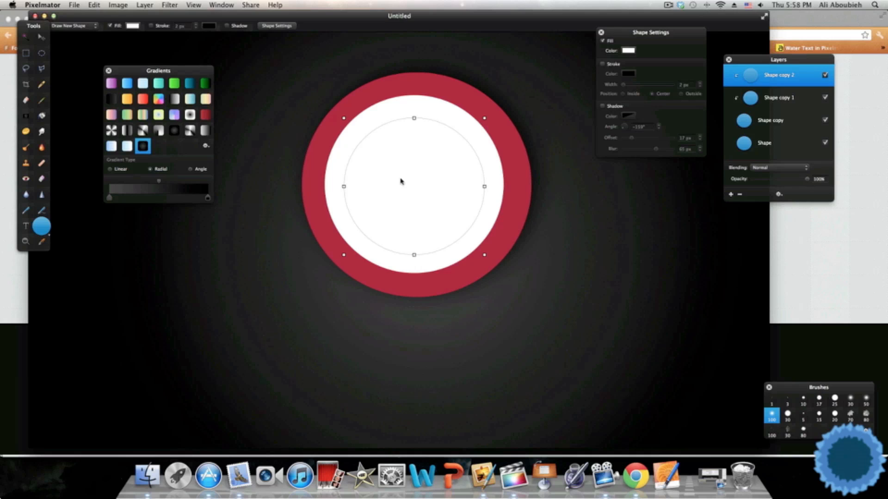
click(492, 181)
drag(493, 181, 491, 182)
click(416, 177)
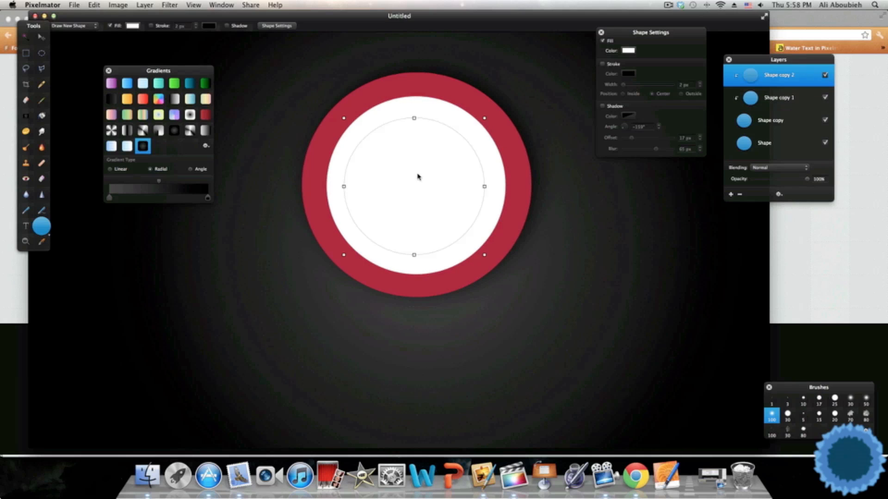
drag(416, 176, 420, 176)
drag(421, 176, 420, 175)
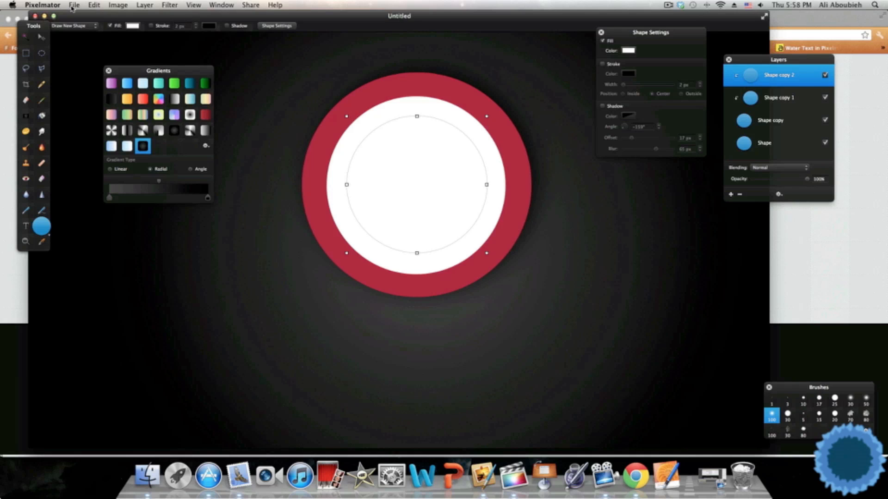
Set the fill colour of the innermost circle to red #9e0d2a
click(630, 51)
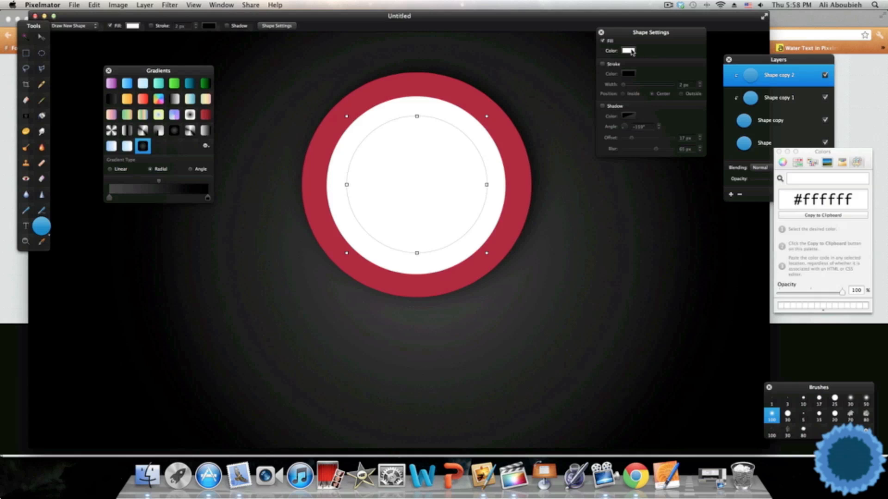
drag(853, 200, 873, 198)
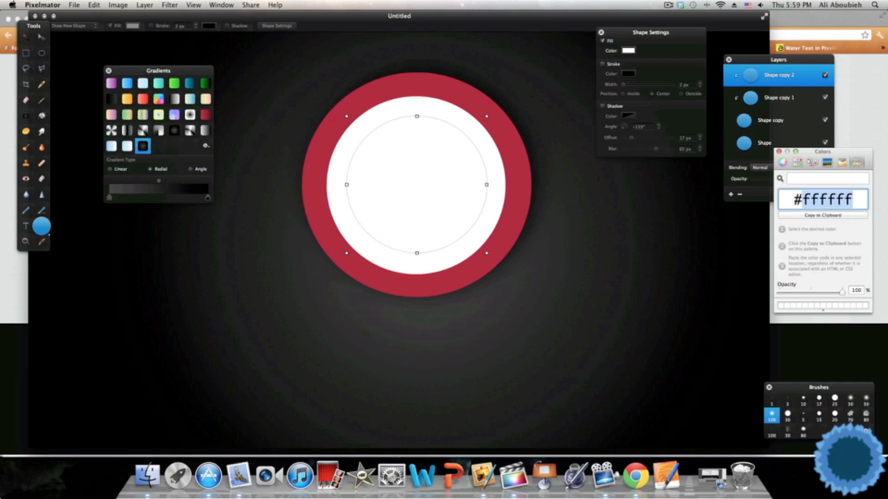
text(9e0d2)
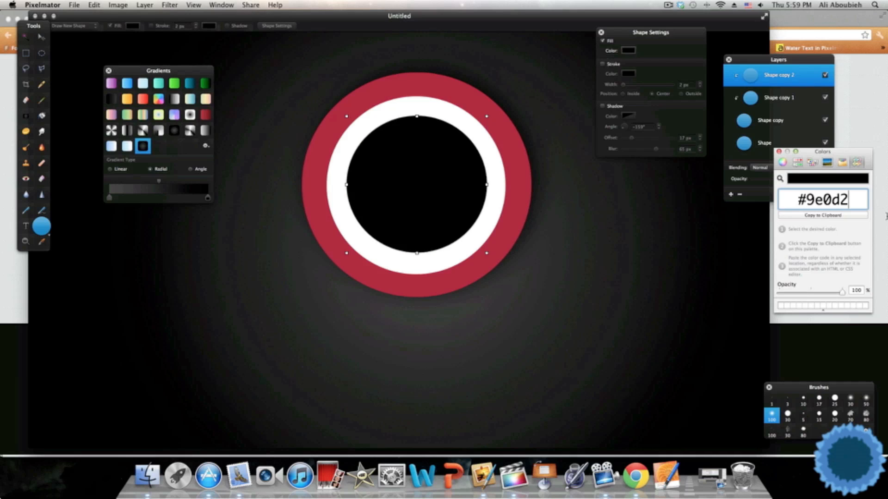
text(a)
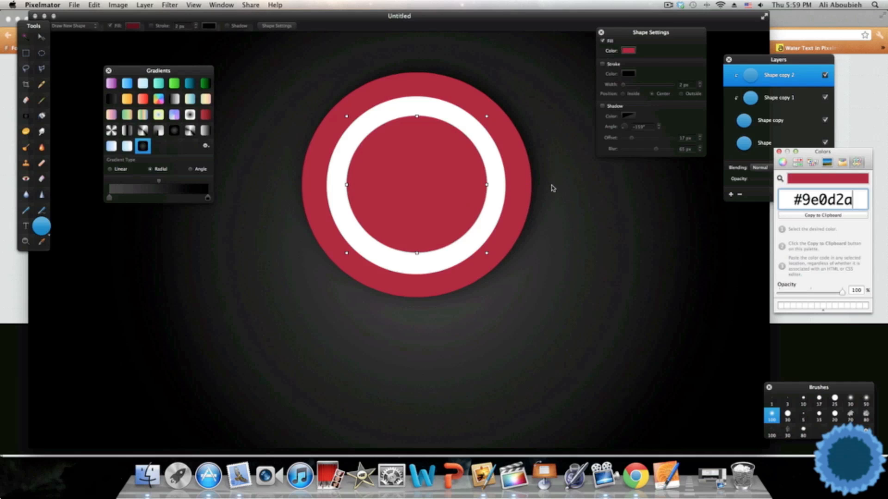
Enable a shadow on the white circle with a 135° angle, 3 px offset and 3 px blur
click(793, 107)
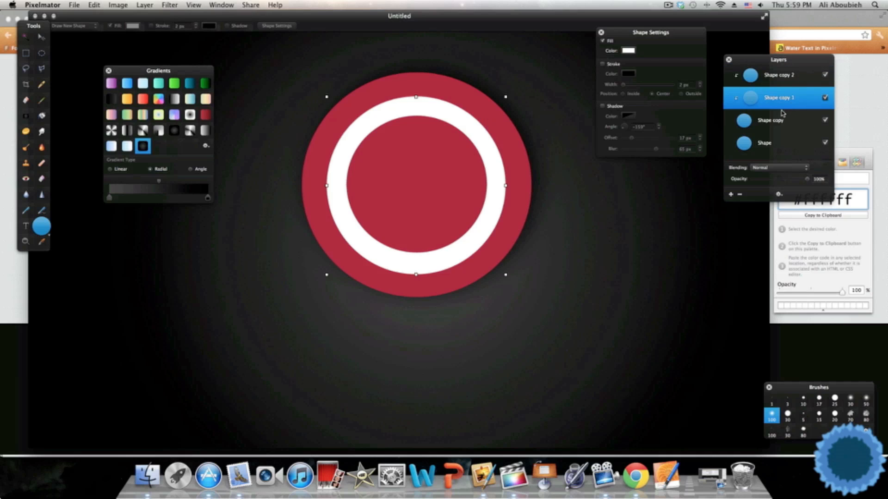
click(603, 106)
mouse_move(624, 129)
mouse_down()
mouse_move(650, 150)
mouse_move(609, 153)
mouse_move(608, 111)
mouse_move(626, 141)
mouse_up()
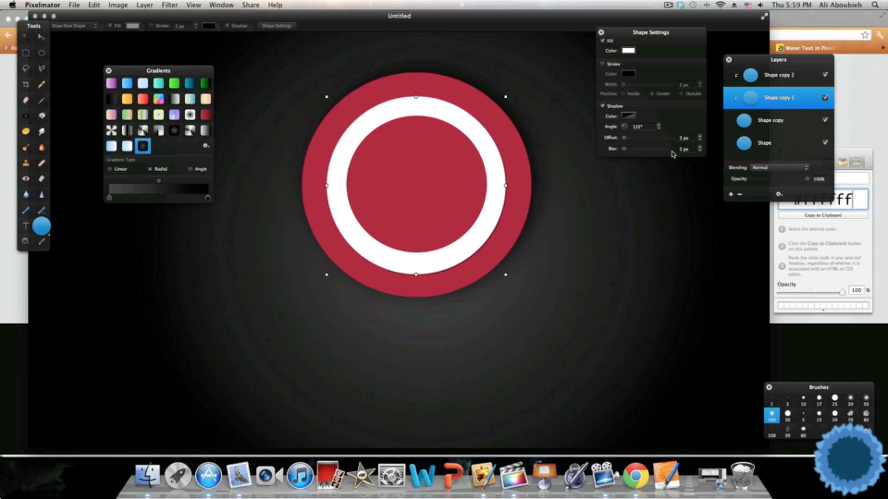
Enable a shadow on the innermost red circle with 3 px offset and 3 px blur
click(758, 81)
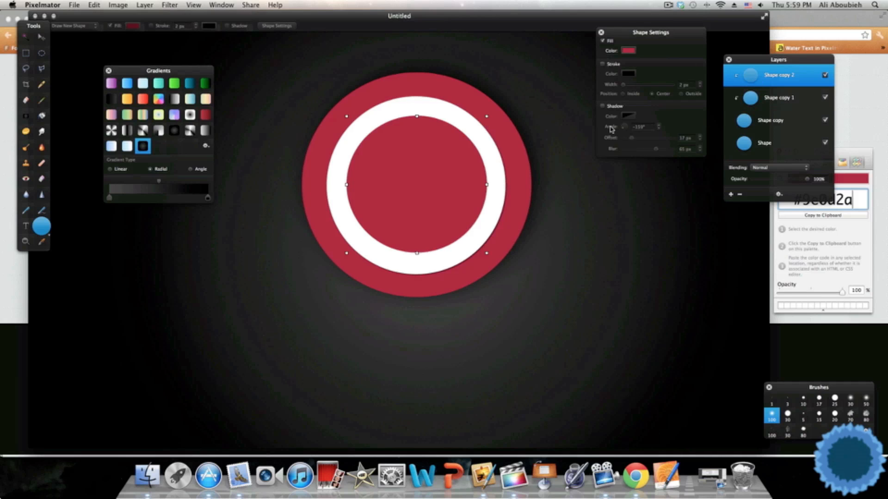
click(603, 106)
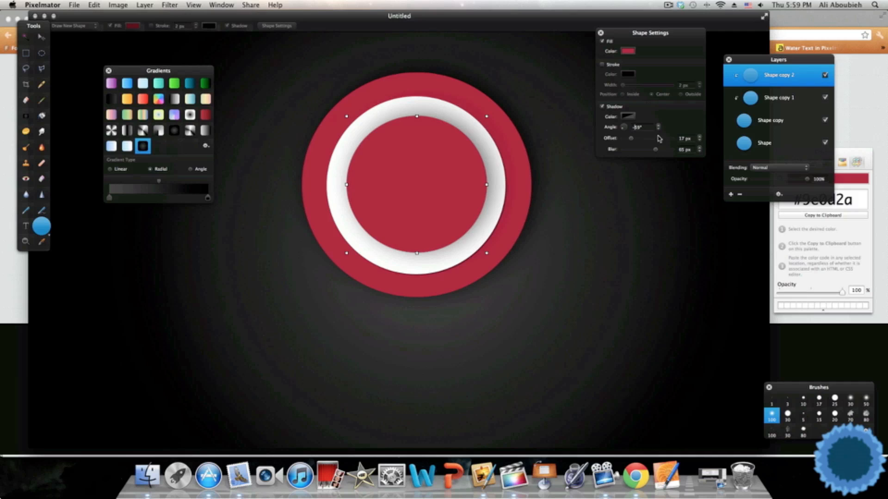
key(Tab)
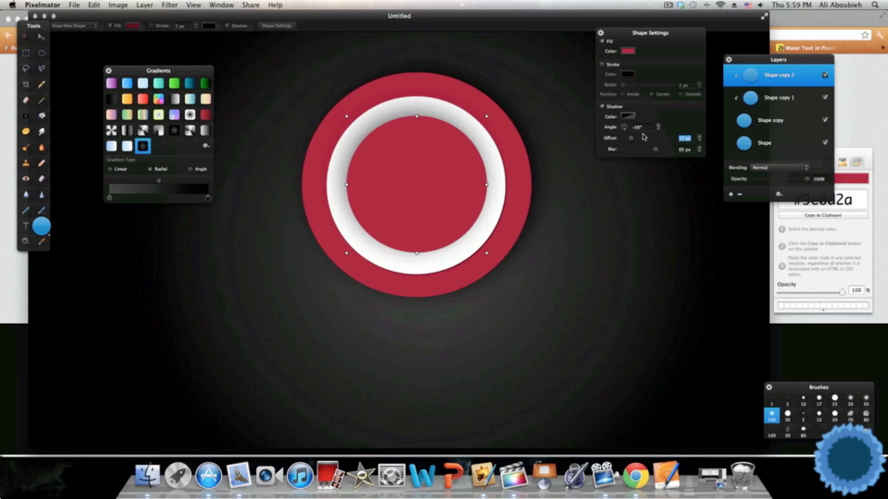
text(1)
key(Tab)
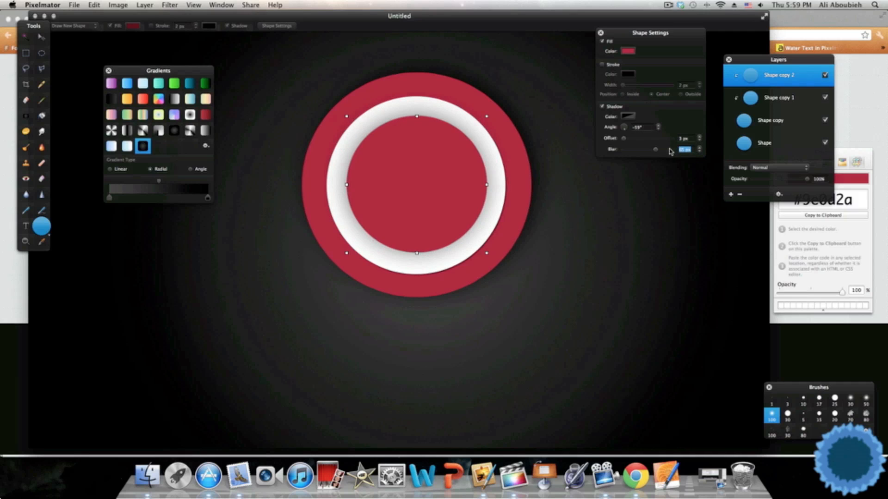
text(3)
key(Return)
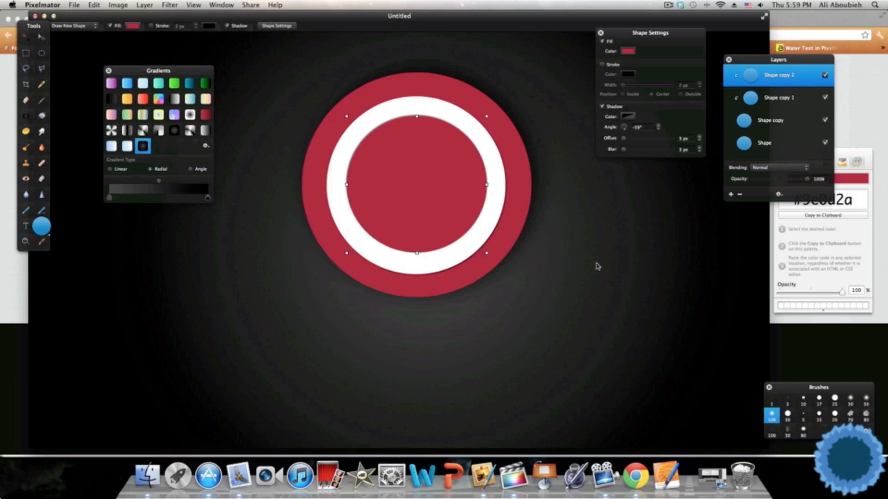
Set the shadow angle of the innermost red circle to 135°, matching the white circle's shadow
click(767, 99)
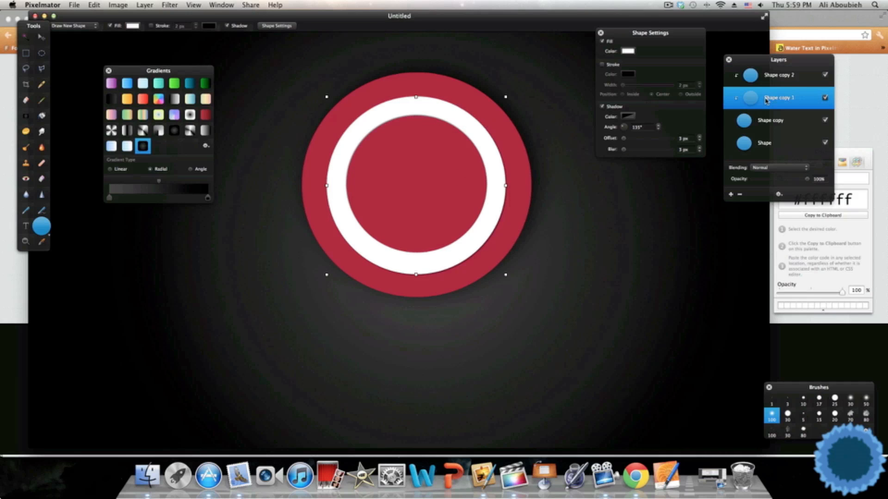
click(773, 80)
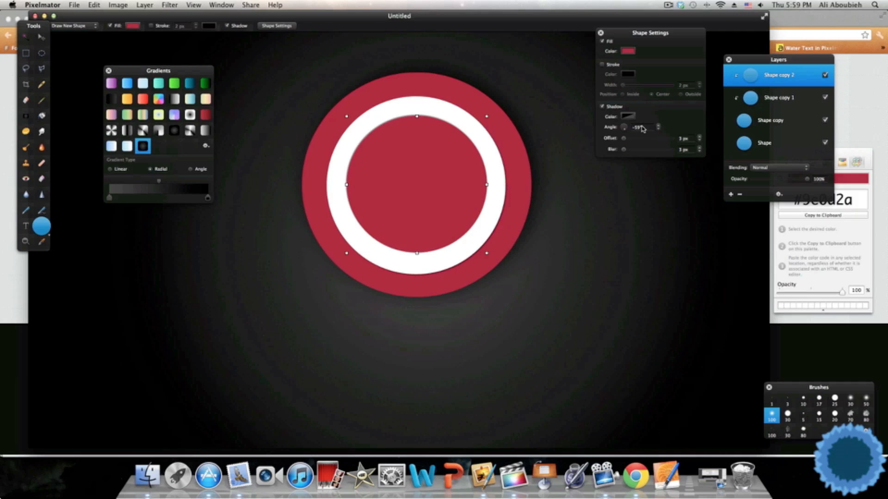
drag(643, 128, 628, 127)
text(135)
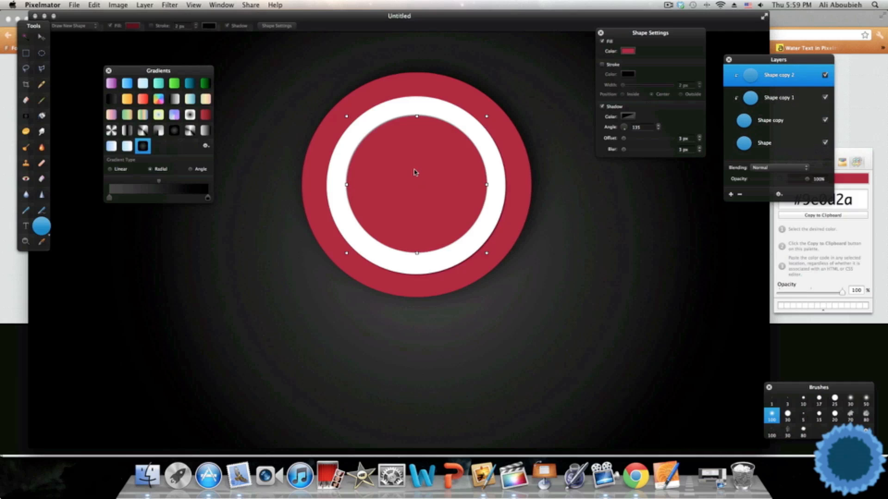
key(Return)
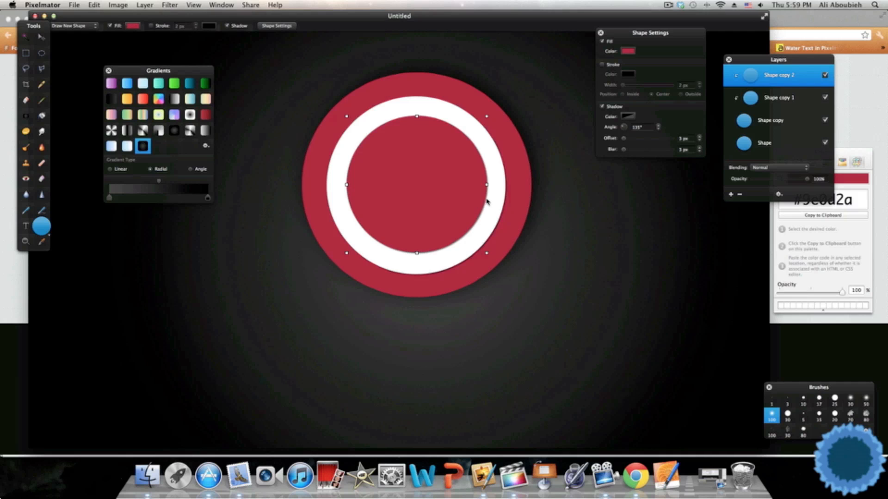
Duplicate the innermost red circle layer, shrink the copy and centre it inside the red circle
right_click(754, 93)
click(758, 97)
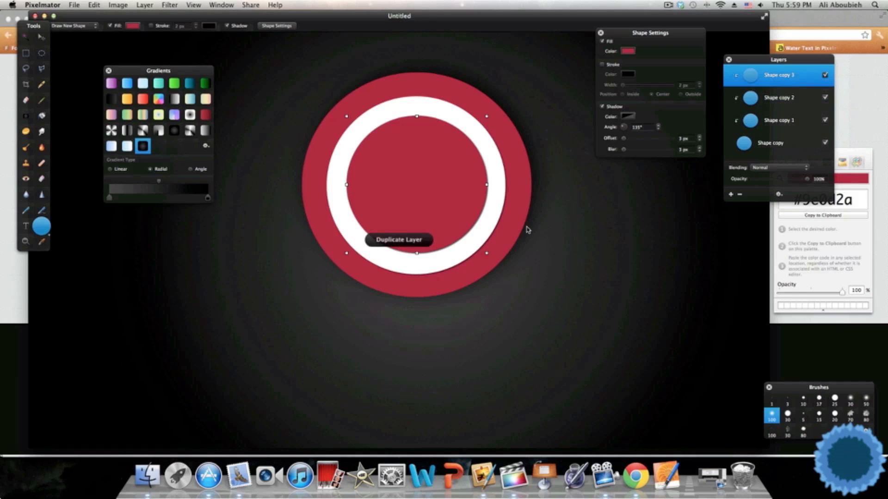
drag(487, 253, 469, 232)
drag(389, 178, 399, 189)
drag(476, 244, 464, 235)
drag(415, 206, 425, 212)
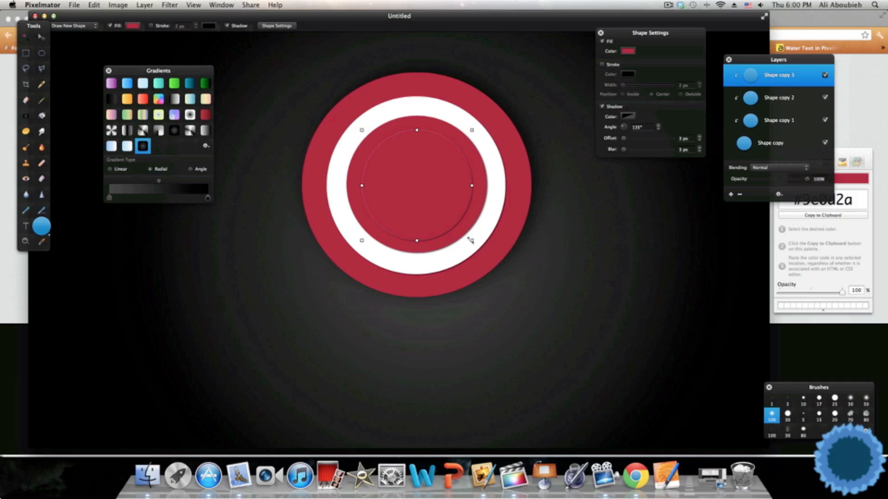
drag(470, 240, 464, 233)
drag(442, 204, 442, 204)
drag(468, 236, 466, 234)
drag(404, 193, 402, 193)
Set the fill colour of the new innermost circle to blue #214c9e and move the Layers palette clear of the Colors window
click(630, 51)
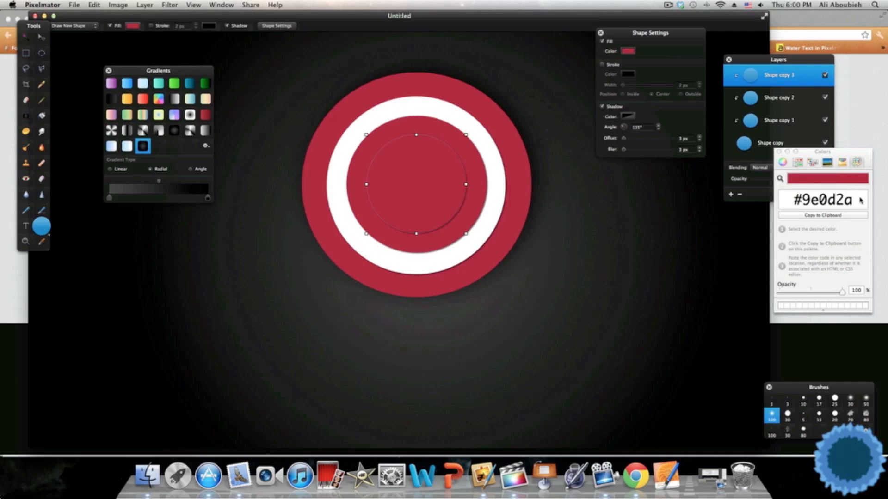
drag(861, 200, 802, 200)
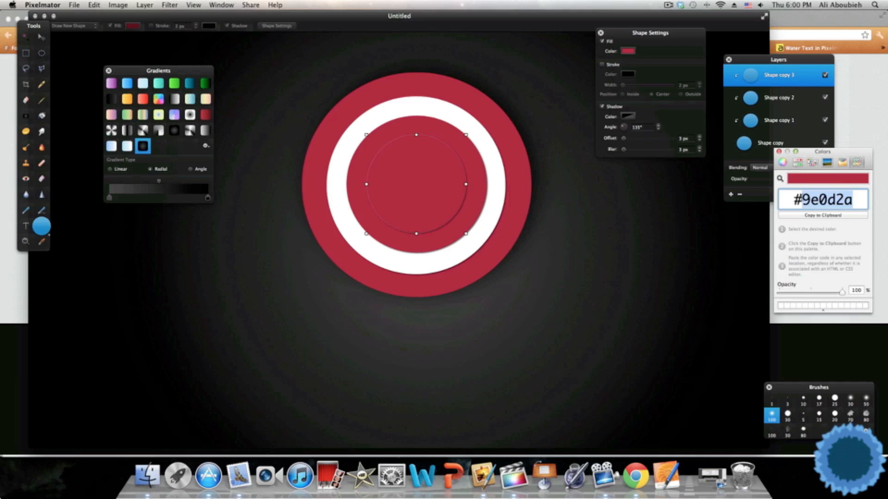
text(21)
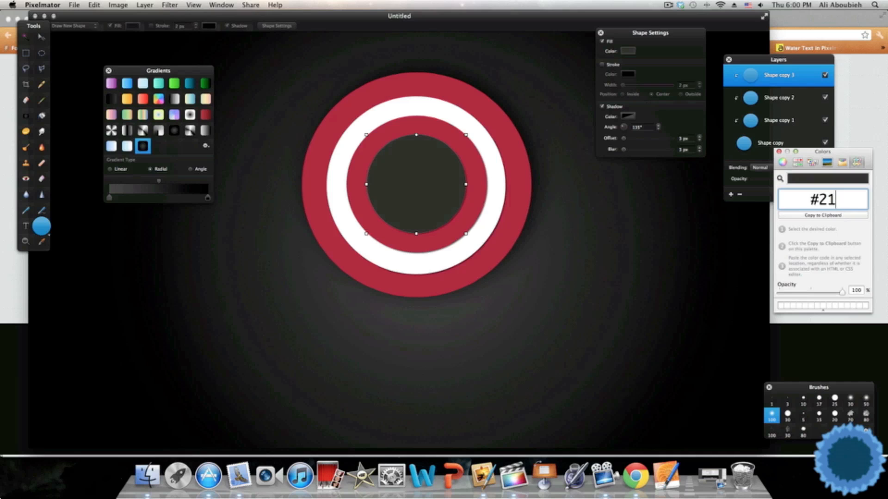
text(4c9)
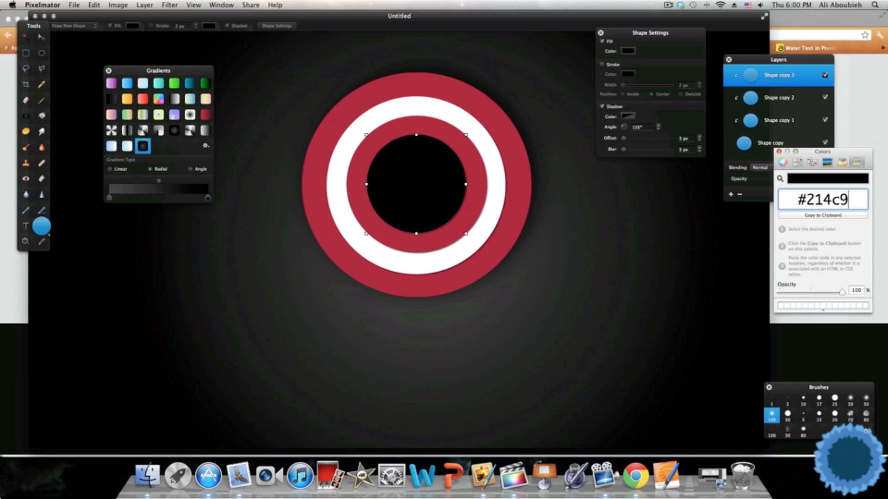
text(e)
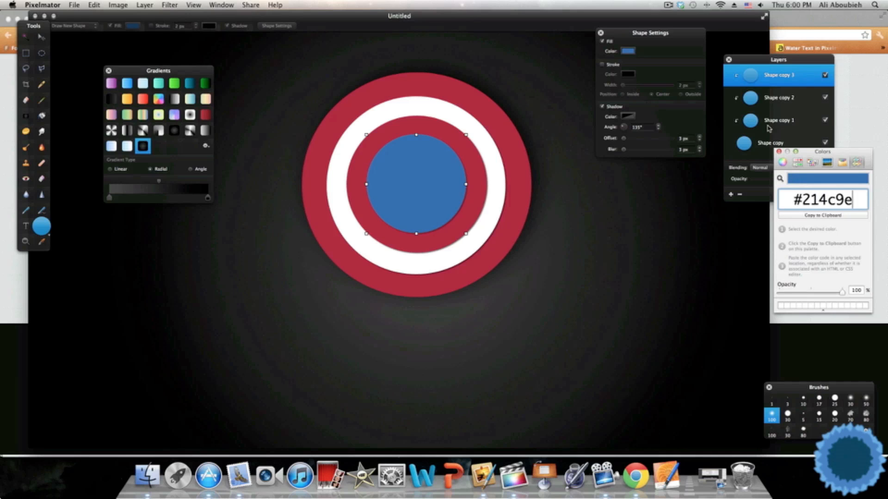
drag(766, 62, 744, 60)
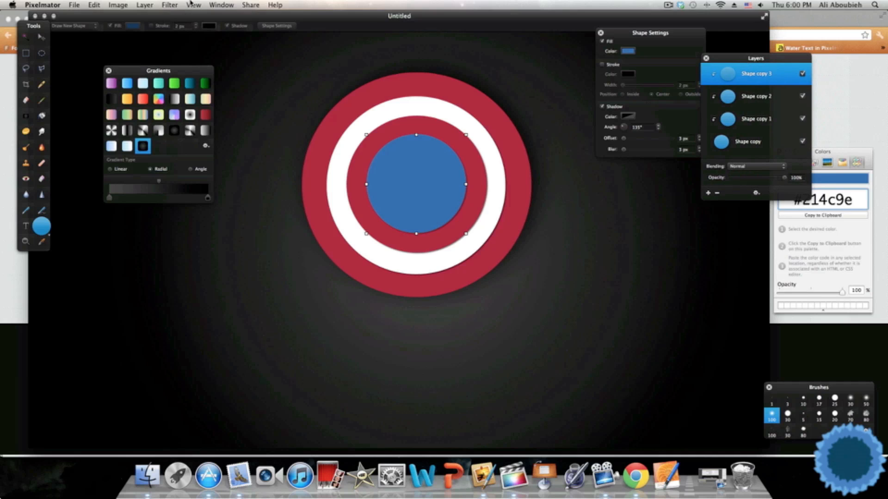
click(144, 4)
click(148, 17)
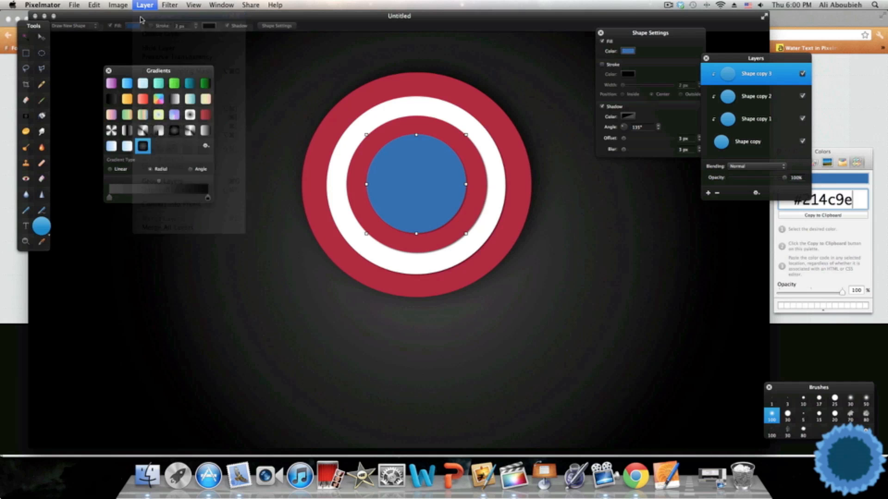
click(385, 152)
click(448, 187)
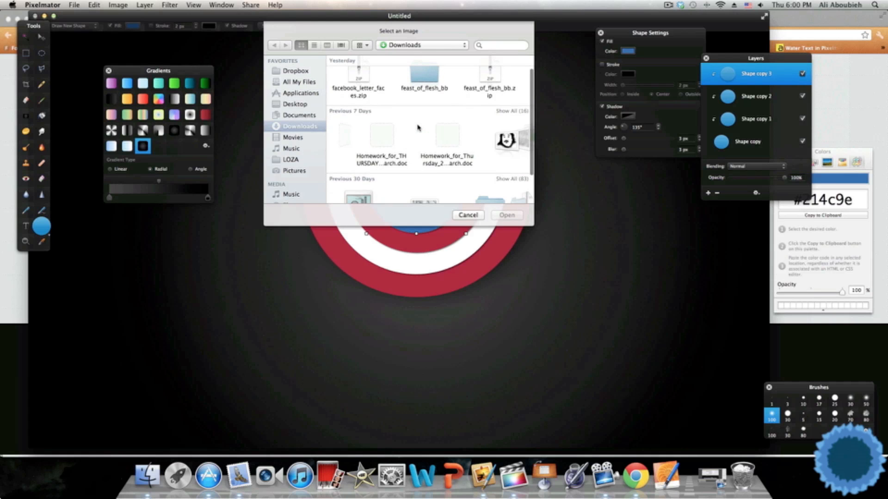
scroll(418, 130, right, 10)
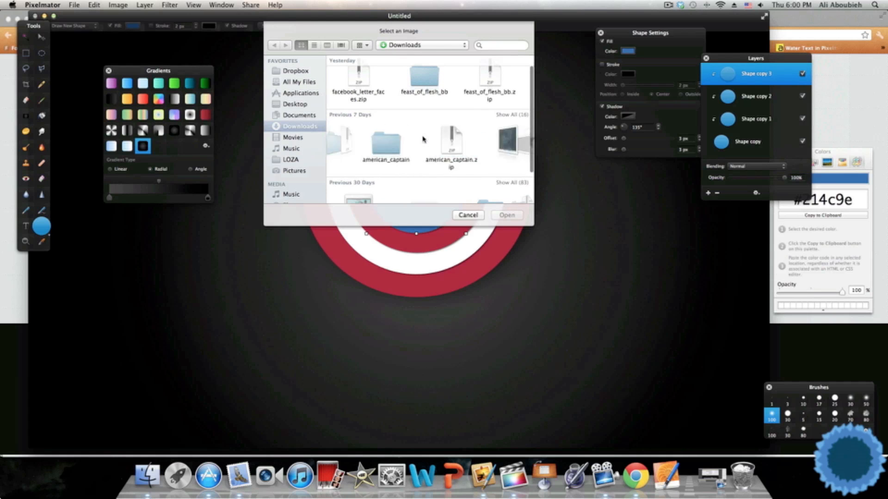
scroll(422, 140, right, 10)
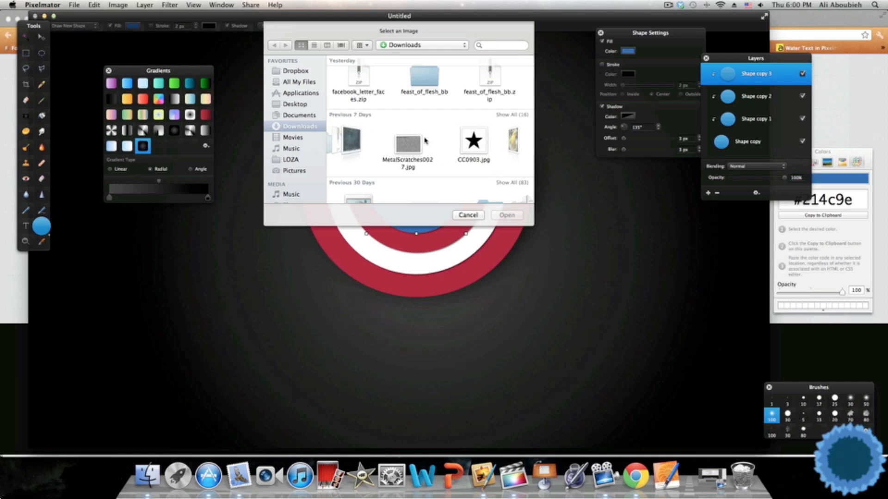
double_click(425, 141)
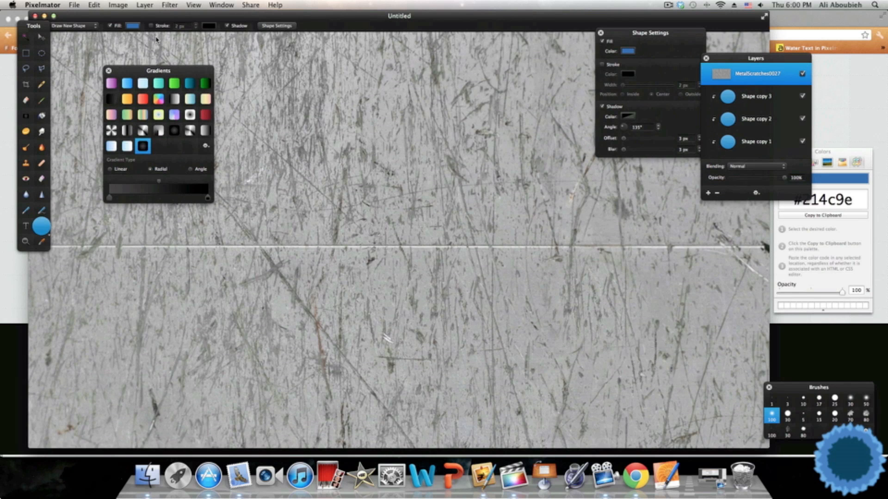
key(super+z)
Add the star image CC0903.jpg from Downloads as a new layer and erase its white background with the Magic Eraser
click(145, 5)
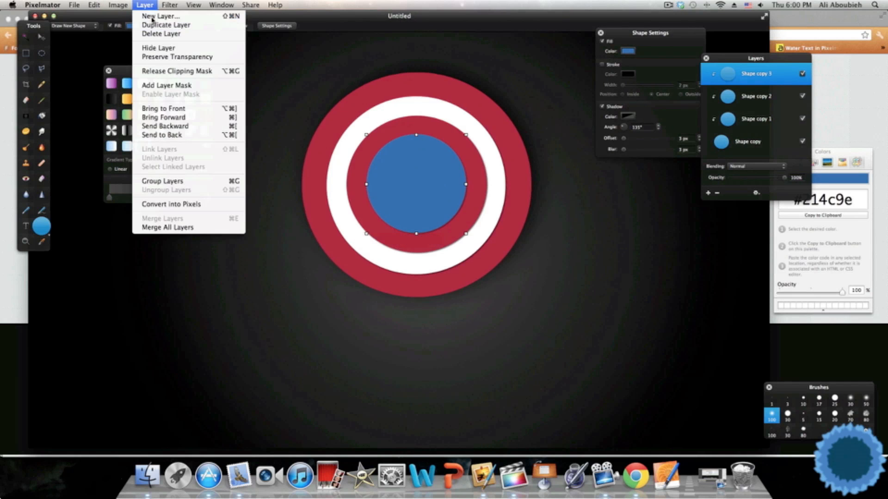
click(157, 16)
click(419, 162)
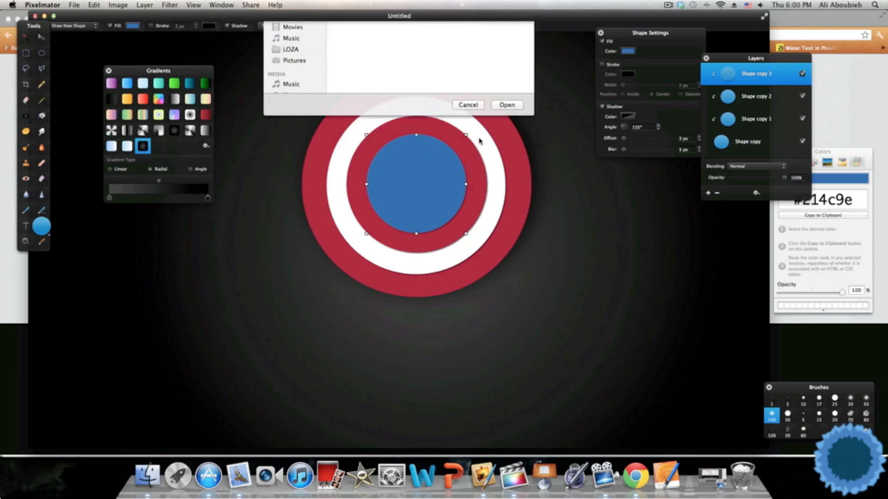
scroll(497, 145, right, 3)
scroll(495, 147, right, 10)
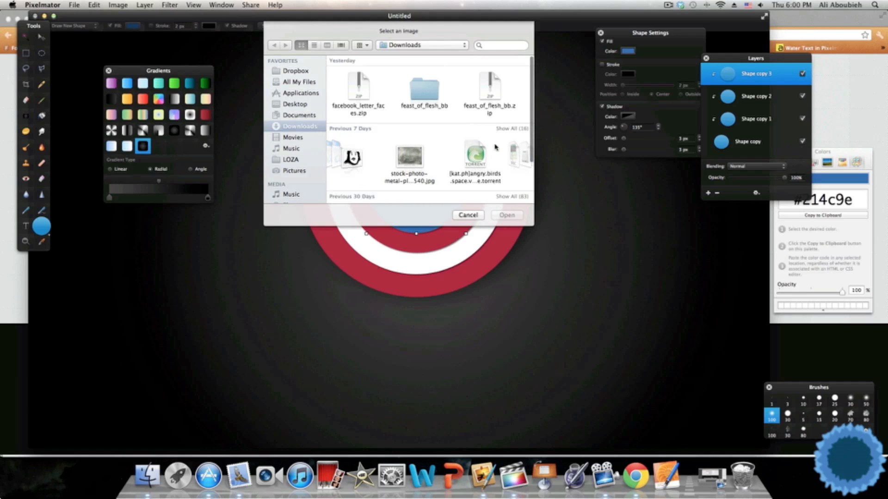
scroll(499, 147, right, 10)
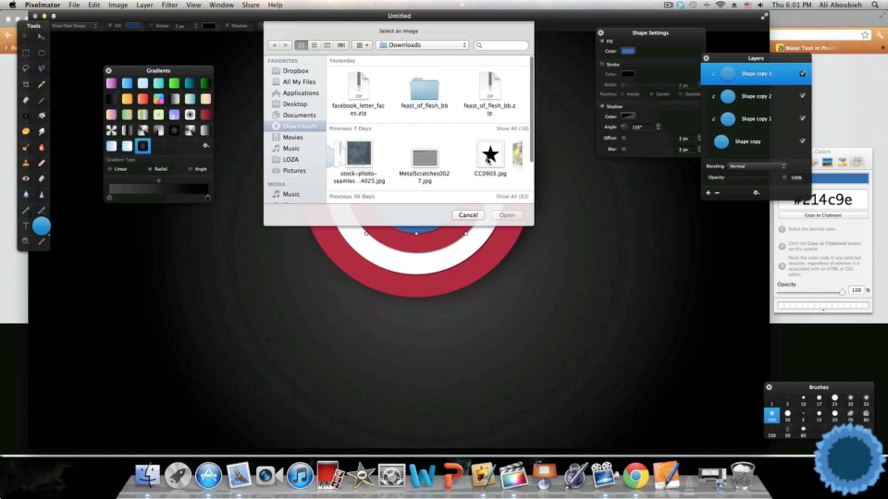
double_click(487, 158)
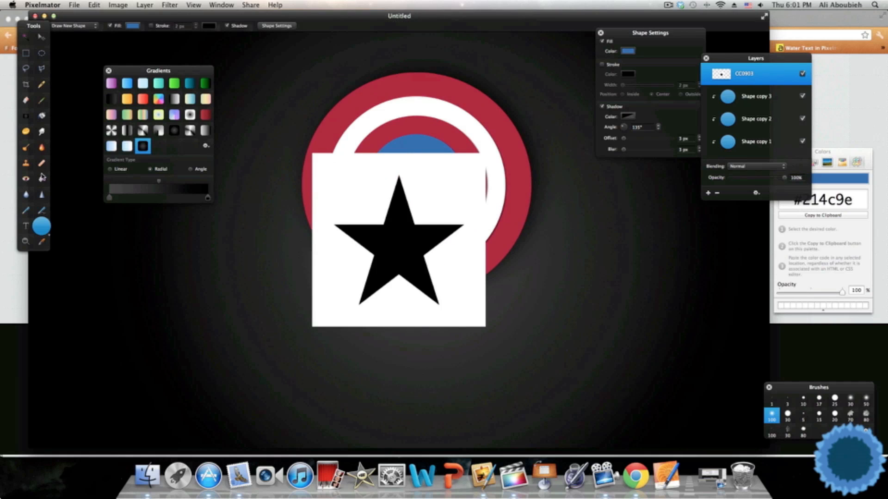
click(42, 177)
click(329, 183)
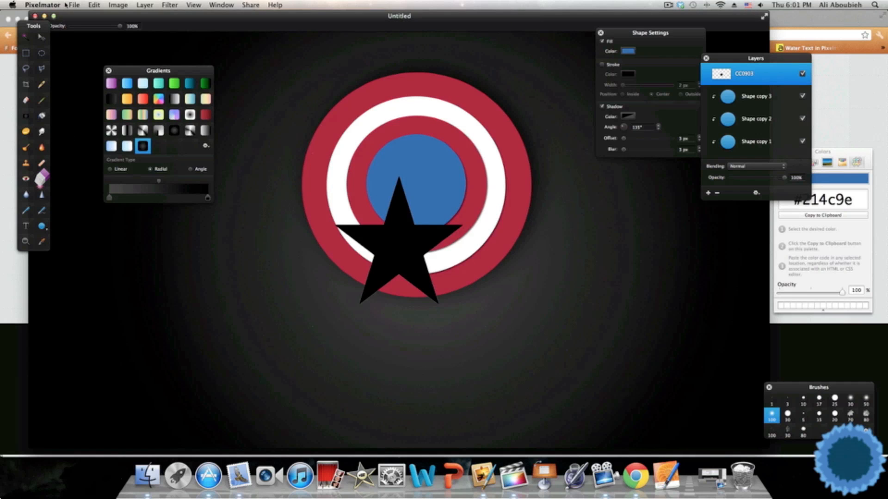
Transform the black star to about 69% width and 61% height and centre it on the blue circle
click(94, 4)
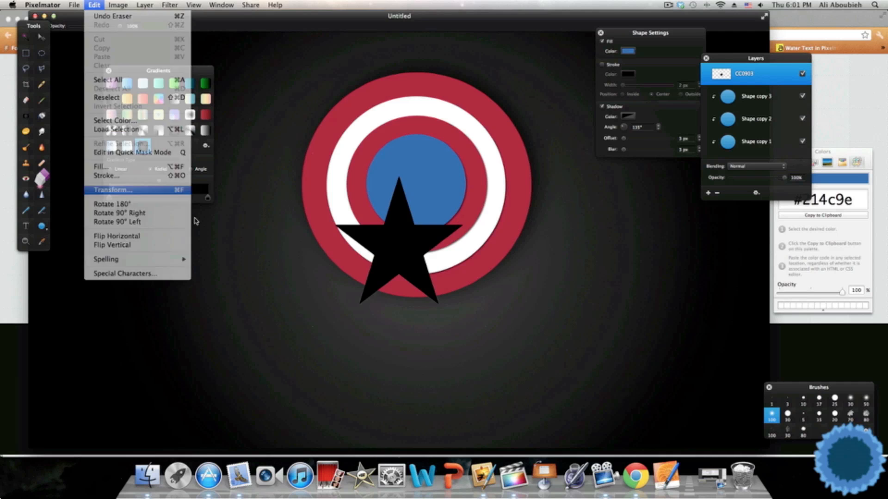
drag(486, 326, 473, 285)
drag(389, 234, 417, 195)
drag(503, 247, 476, 226)
drag(411, 185, 424, 195)
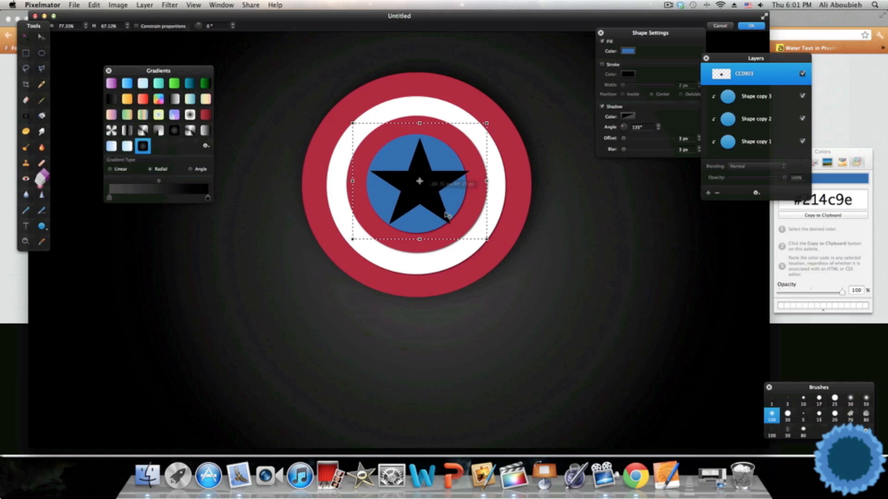
drag(483, 238, 473, 228)
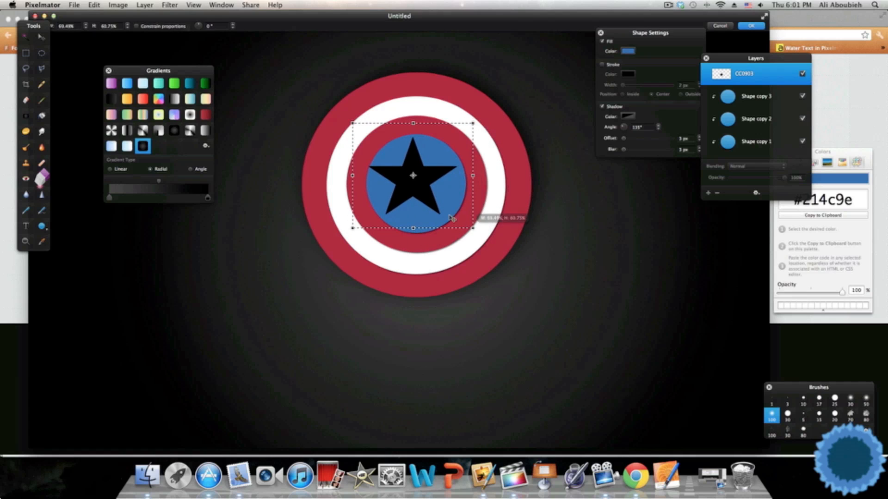
drag(417, 195, 424, 202)
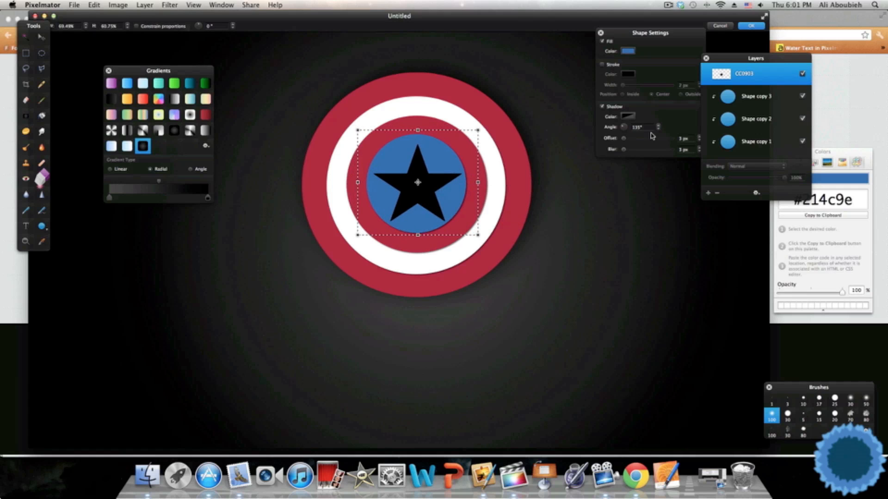
click(757, 26)
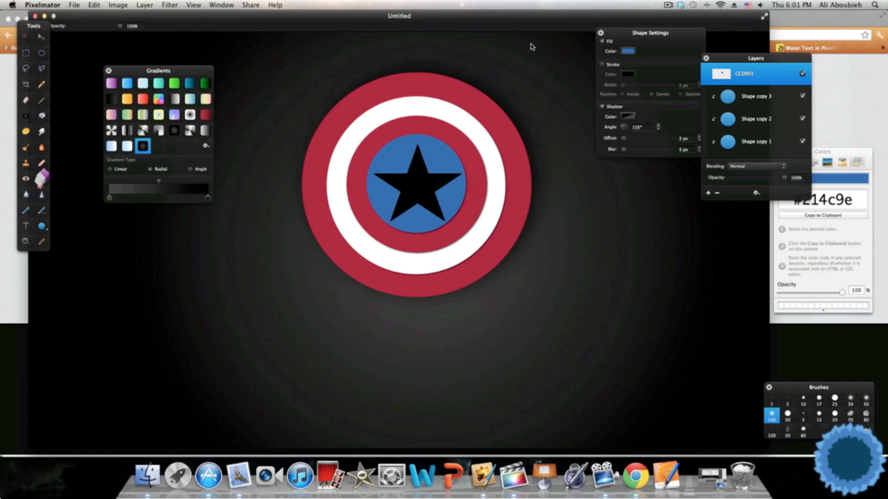
Fill the black star with white (#ffffff) using the Paint Bucket
click(43, 116)
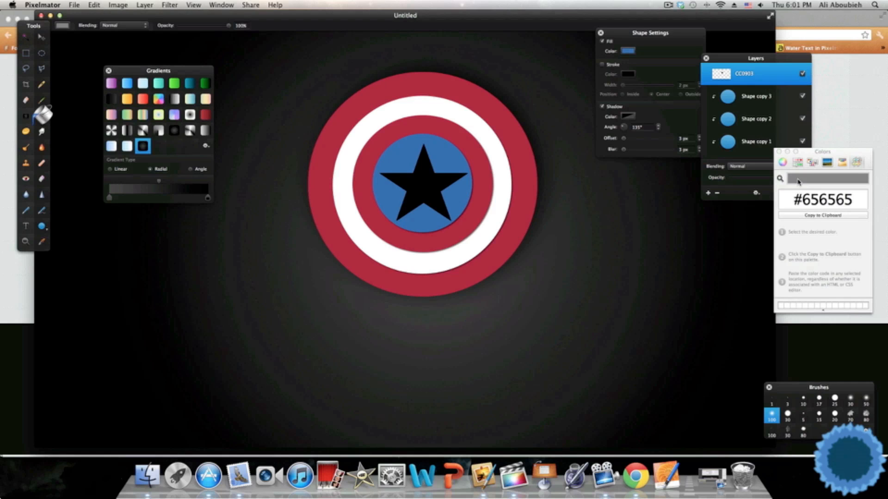
drag(849, 195, 813, 204)
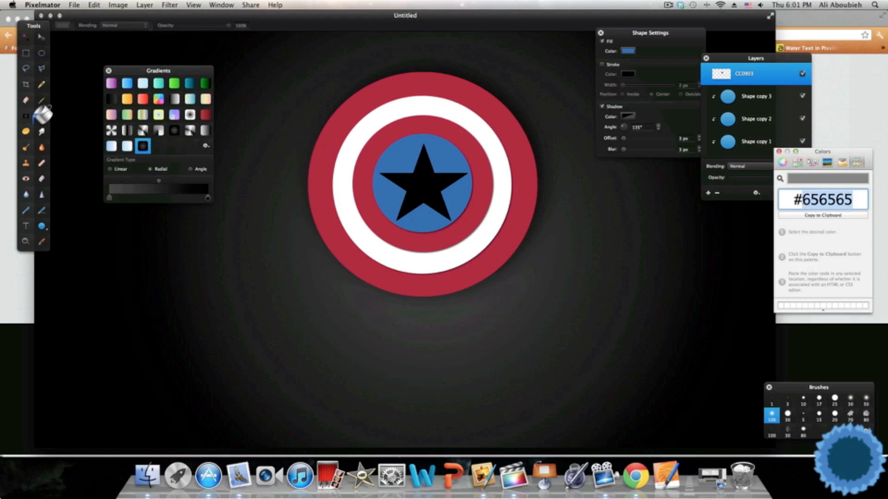
text(fff)
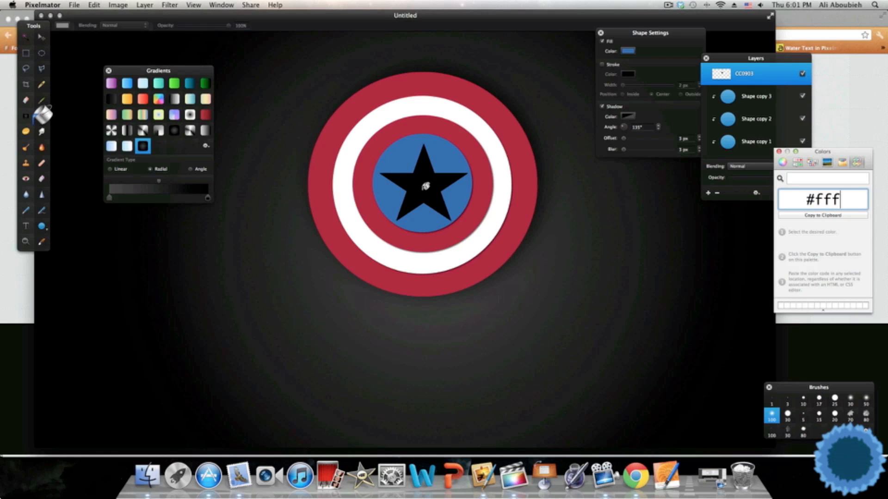
click(425, 186)
click(414, 177)
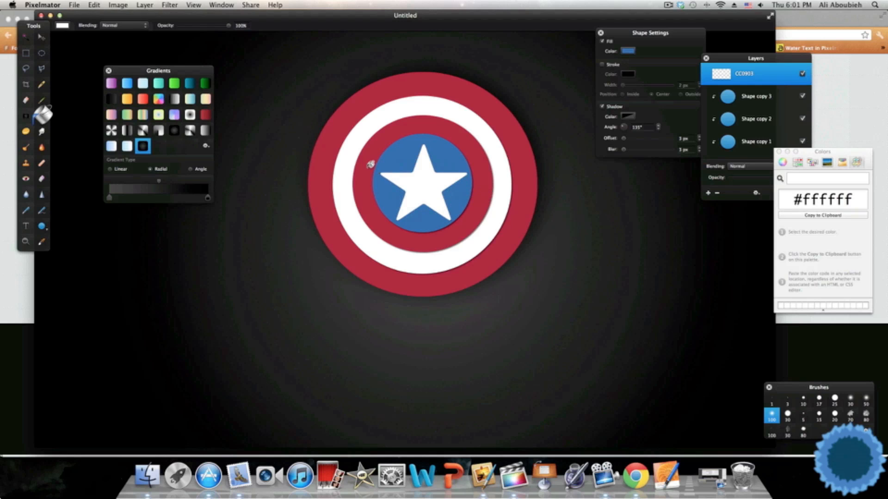
Paint the black remnants on the star's two lower points white with the size 3 brush
click(788, 402)
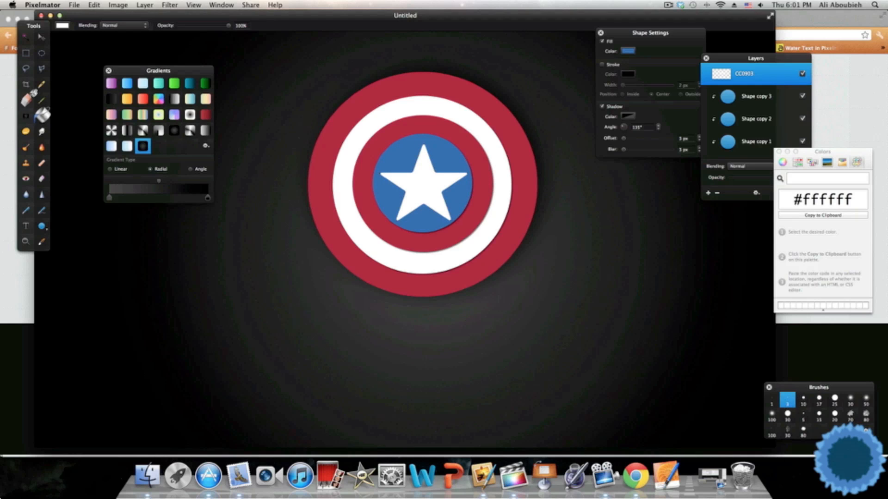
click(41, 100)
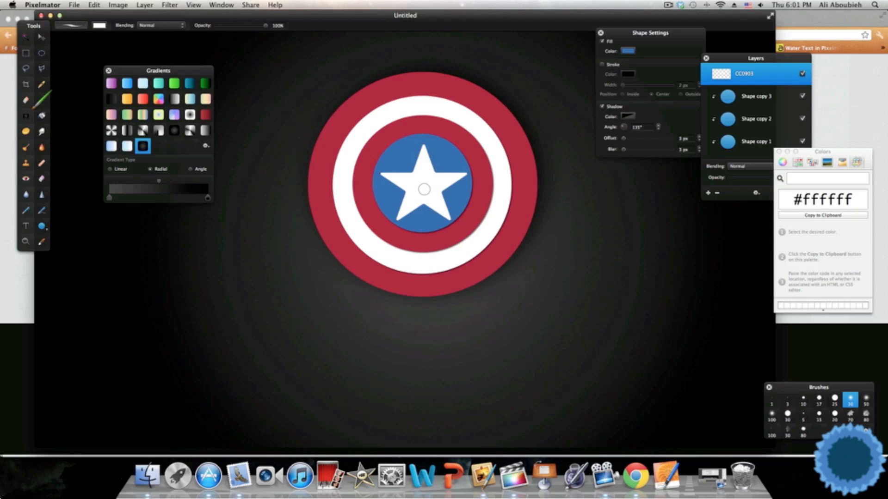
click(787, 401)
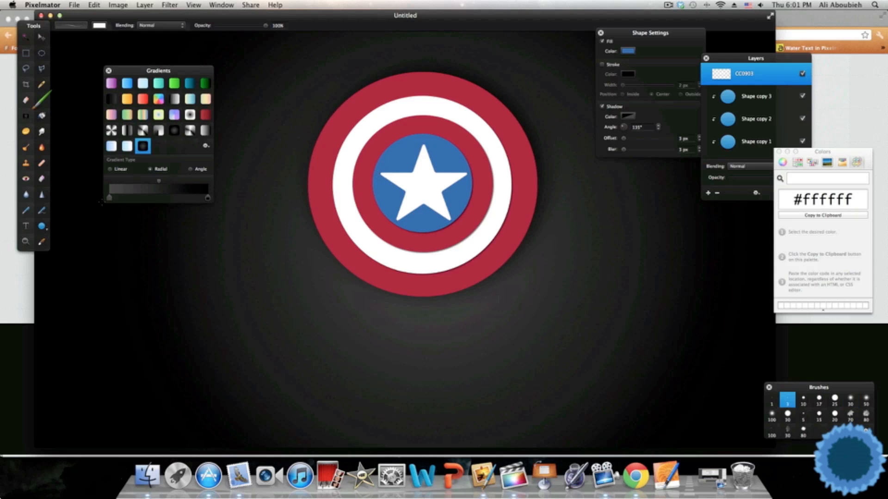
click(26, 240)
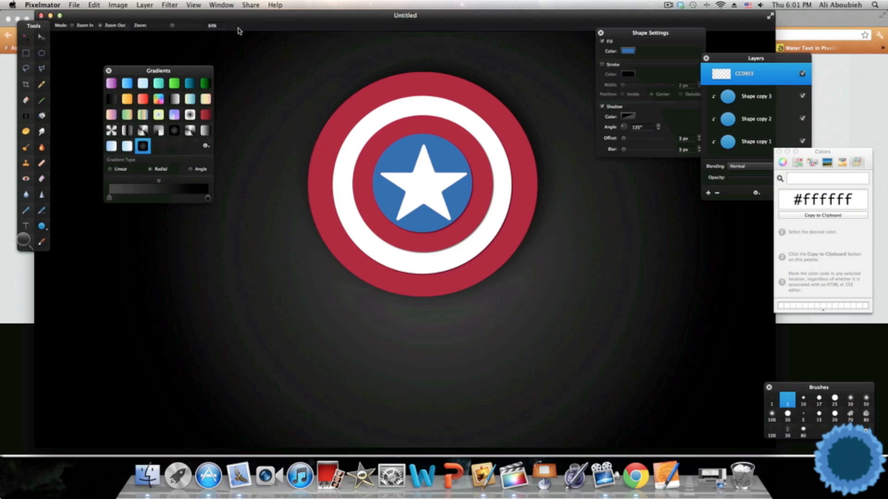
click(190, 26)
drag(189, 29, 181, 27)
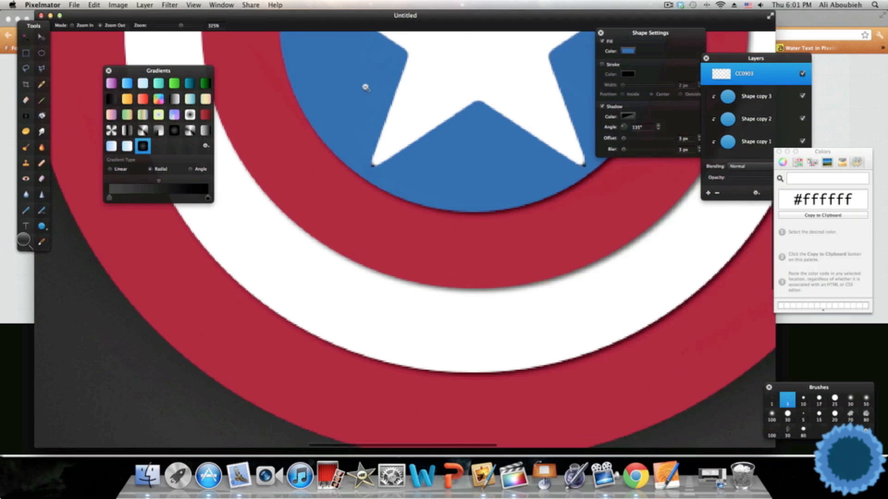
click(41, 99)
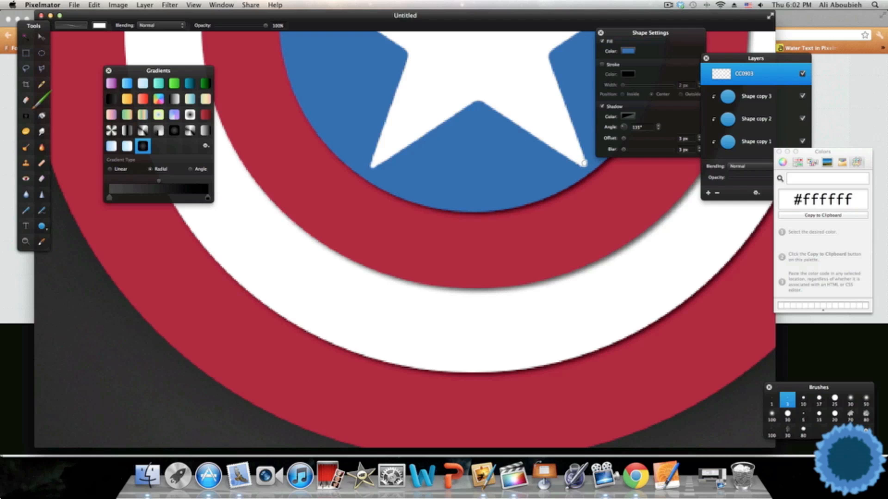
scroll(560, 147, up, 5)
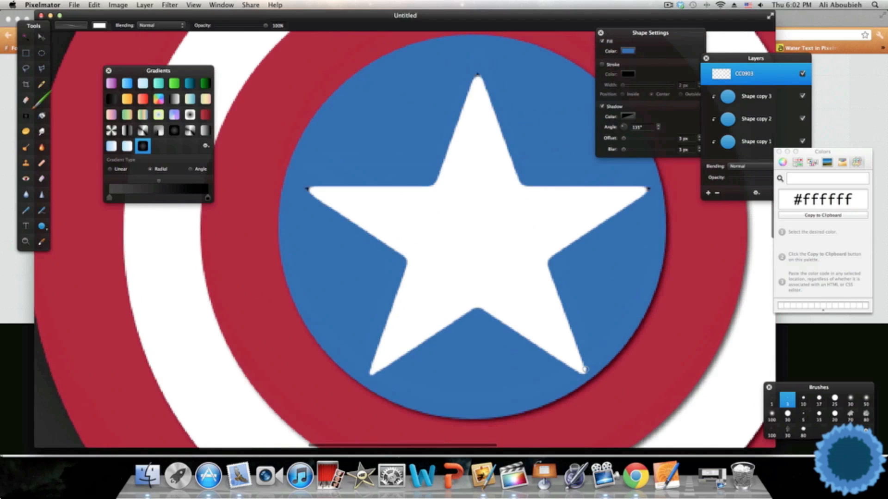
Undo the stray brush strokes and paint the remaining black tips of the star white, finishing at 100% zoom
key(super+z)
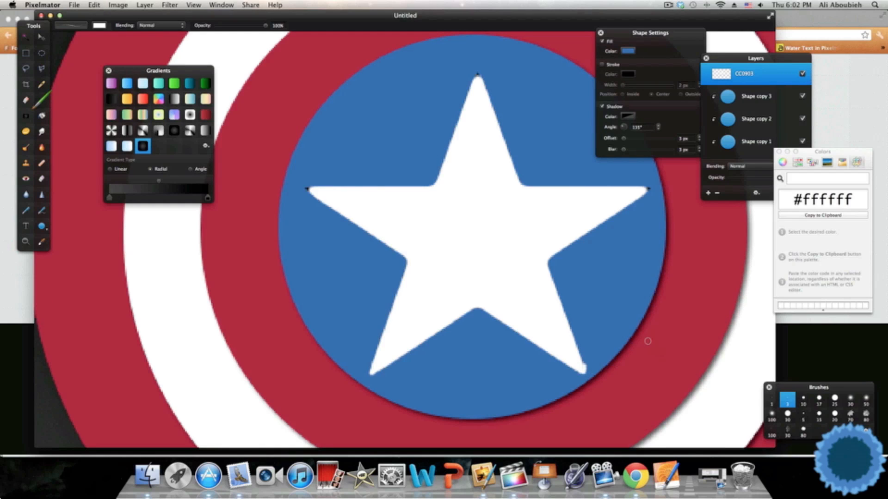
key(super+z)
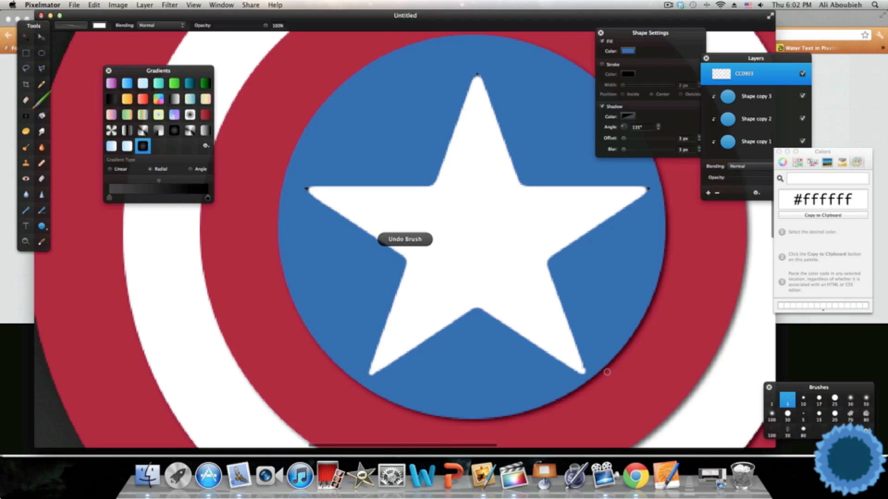
scroll(644, 340, right, 2)
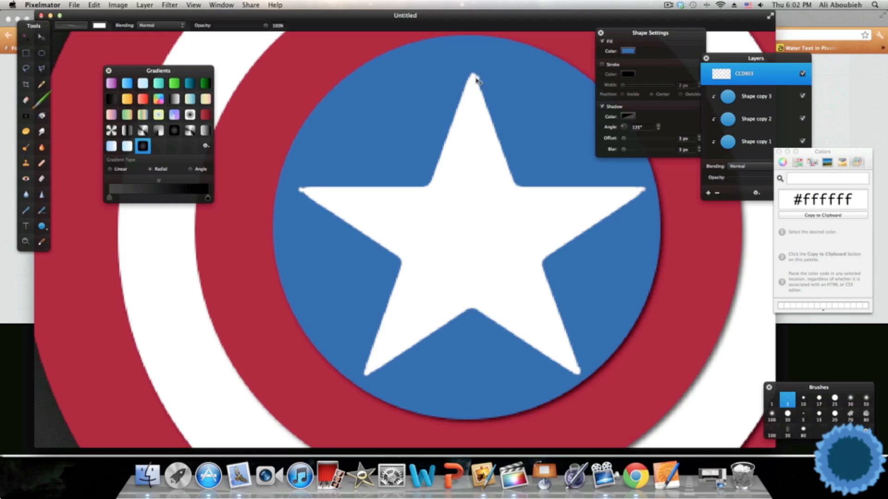
key(super+z)
scroll(386, 130, up, 4)
scroll(385, 131, right, 3)
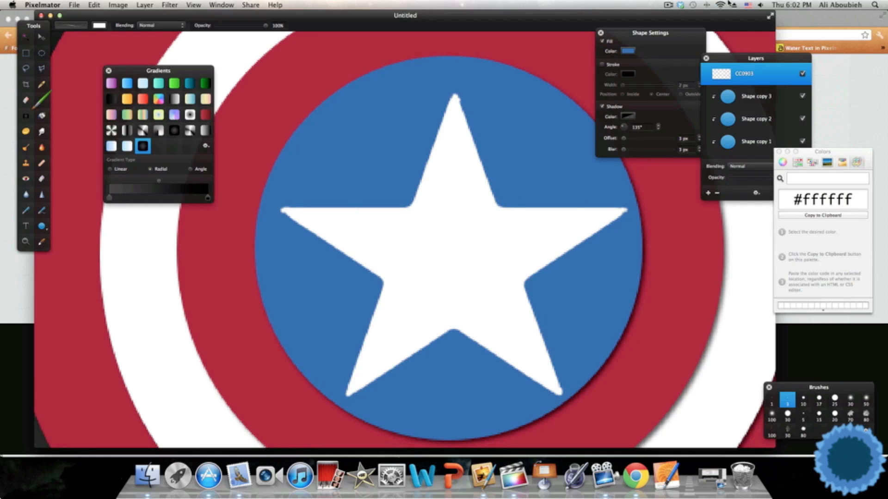
click(26, 241)
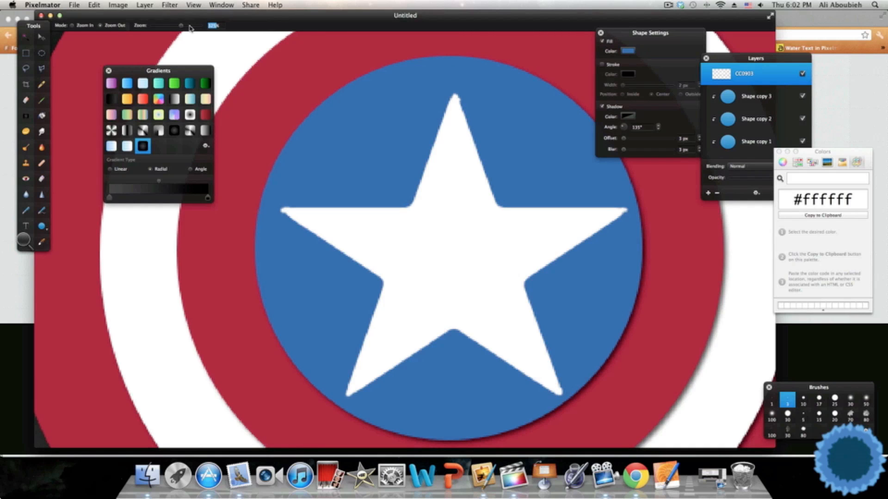
text(100)
key(Return)
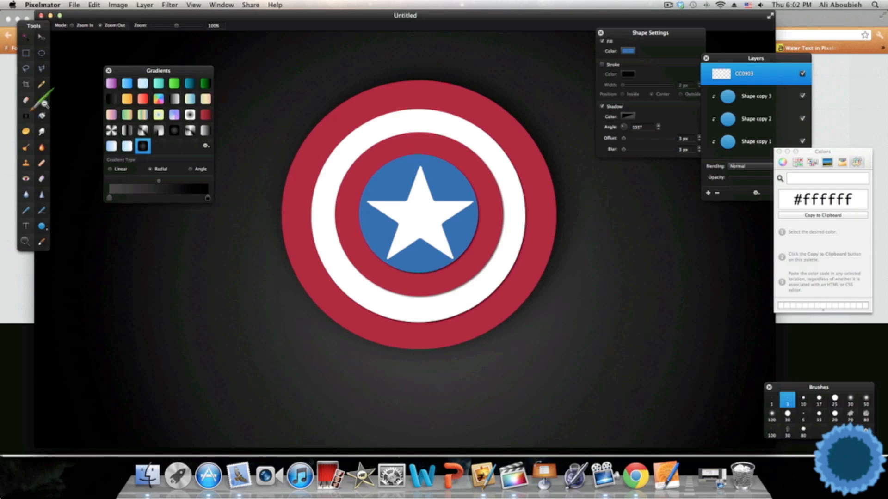
click(43, 100)
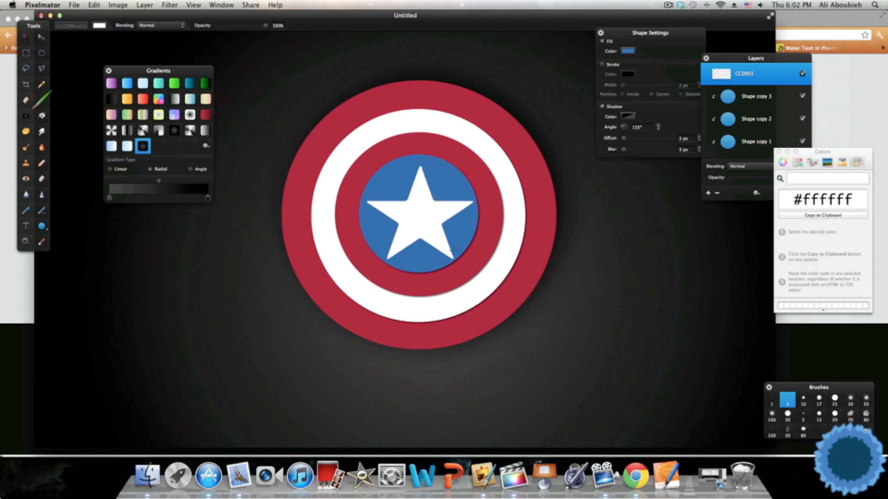
Create a clipping mask from the white star layer CC0903
click(144, 4)
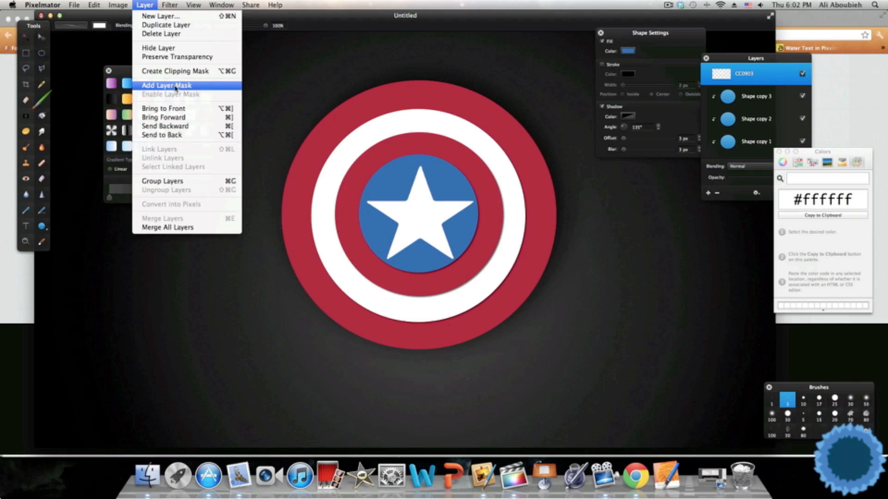
click(176, 71)
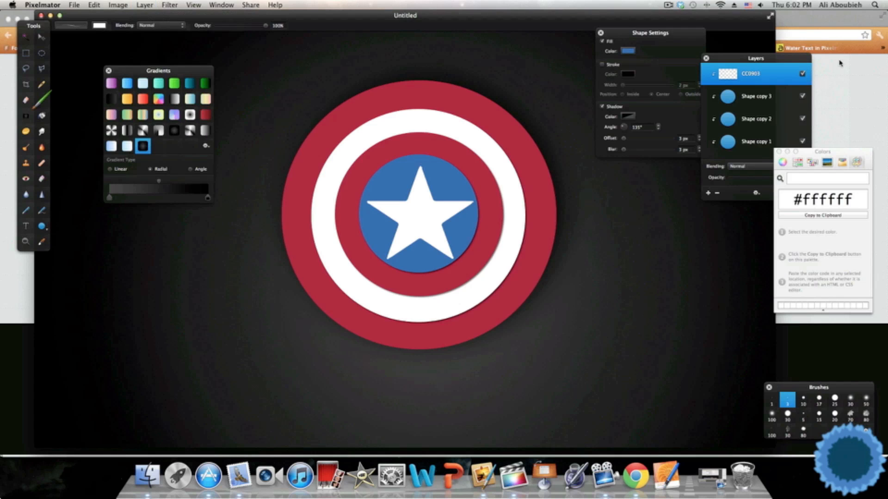
right_click(737, 87)
click(743, 76)
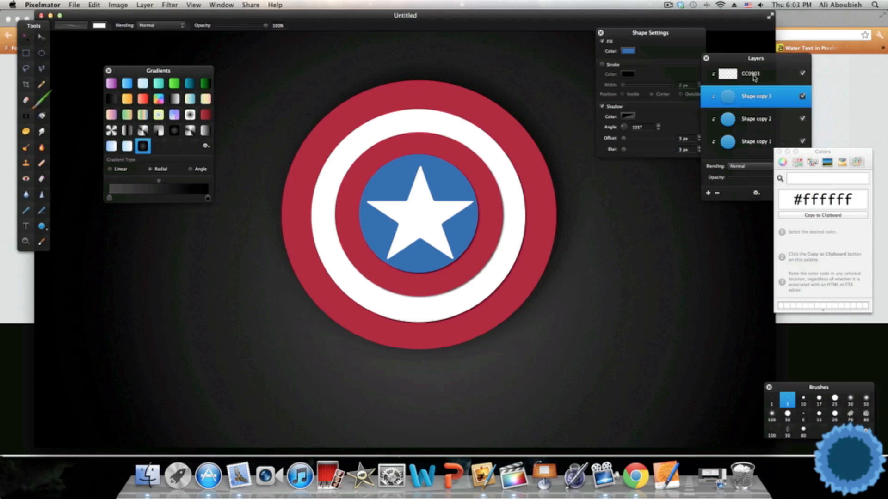
Duplicate the star layer CC0903 and move the copy directly beneath the original
click(755, 79)
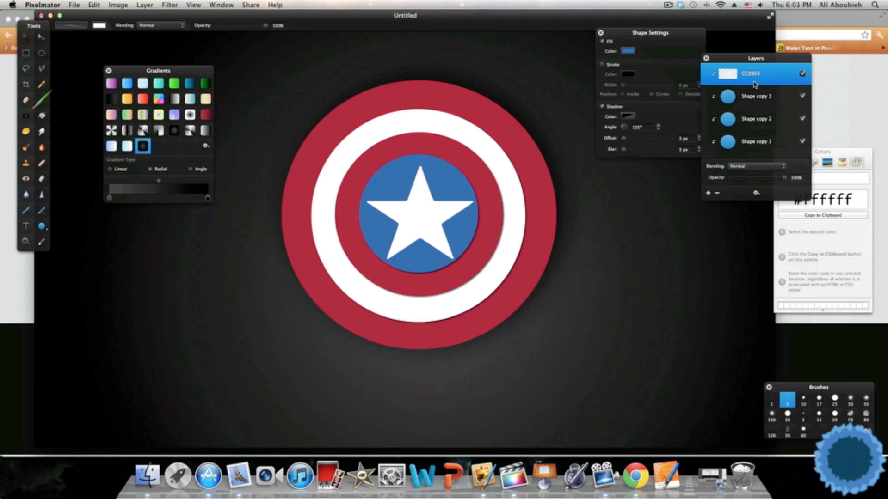
right_click(755, 84)
click(758, 98)
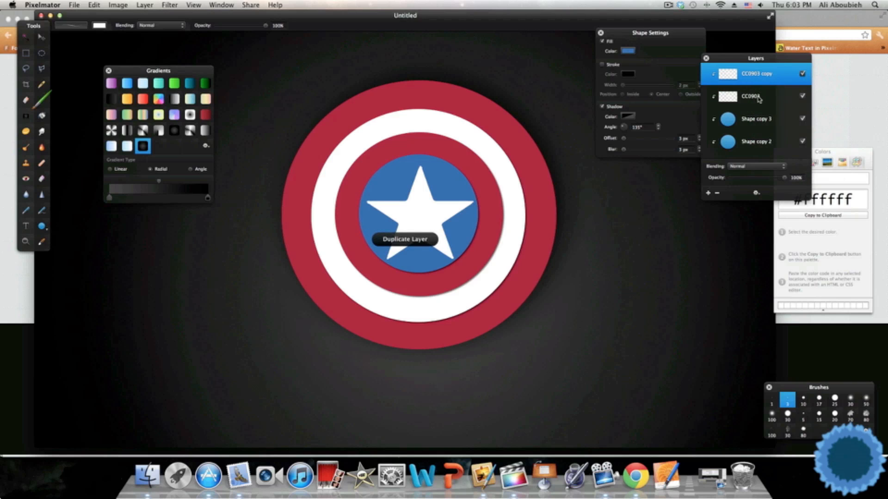
drag(758, 98, 759, 105)
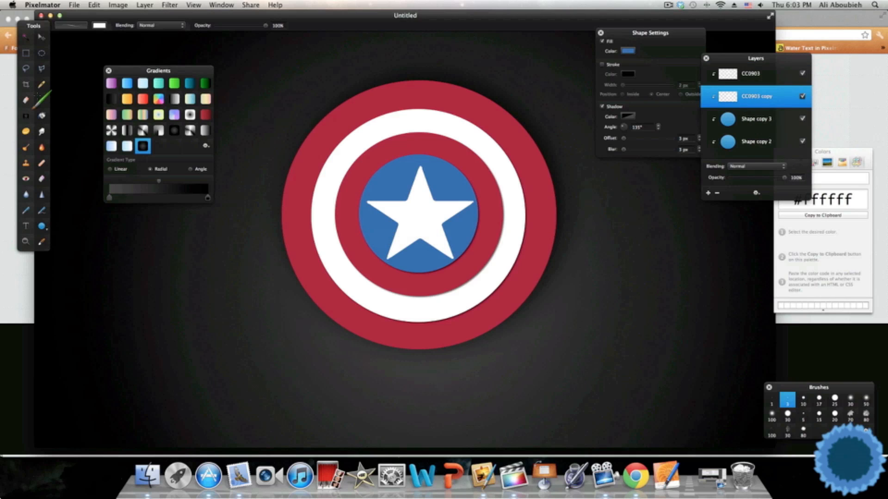
Fill the star copy beneath the white star with black (#000000) using the Paint Bucket
click(42, 116)
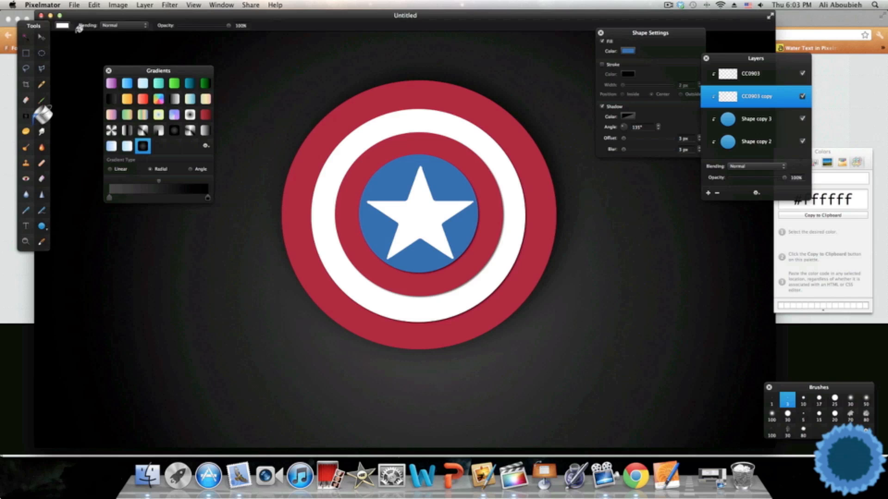
click(63, 26)
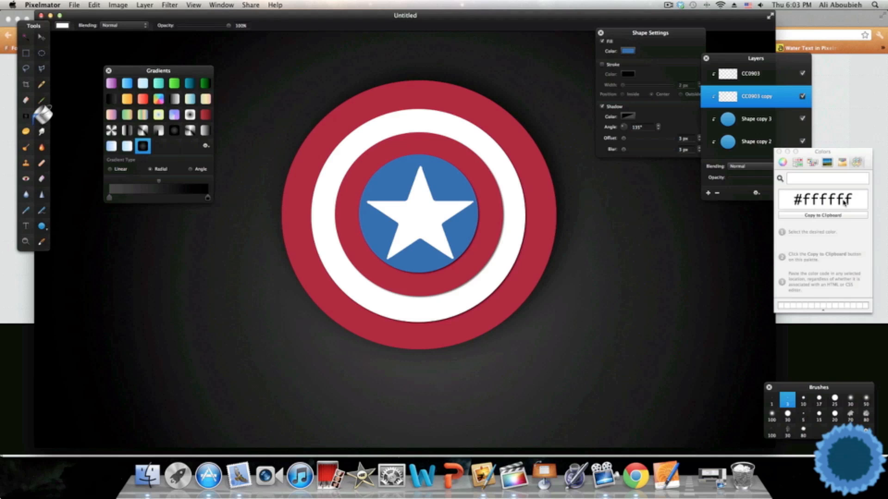
drag(845, 203, 803, 202)
text(000000)
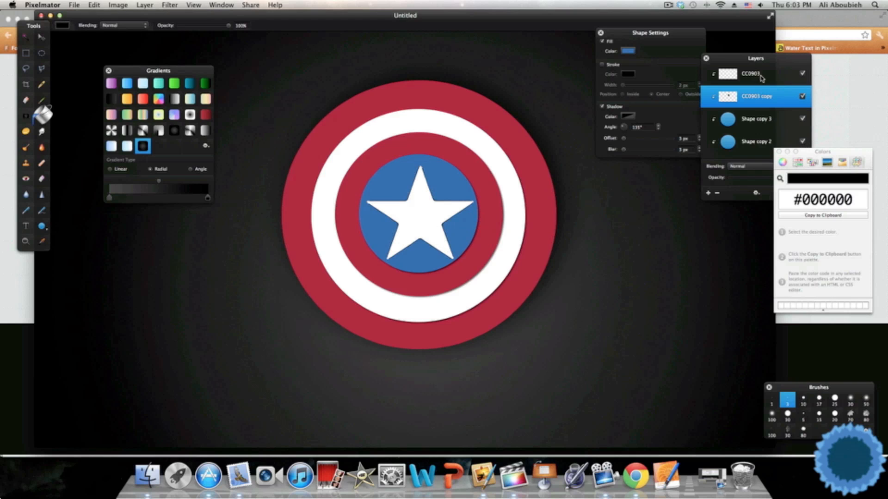
Use Transform to offset the black star copy slightly from the white star as a shadow, keeping its size at 100%
click(761, 77)
click(748, 92)
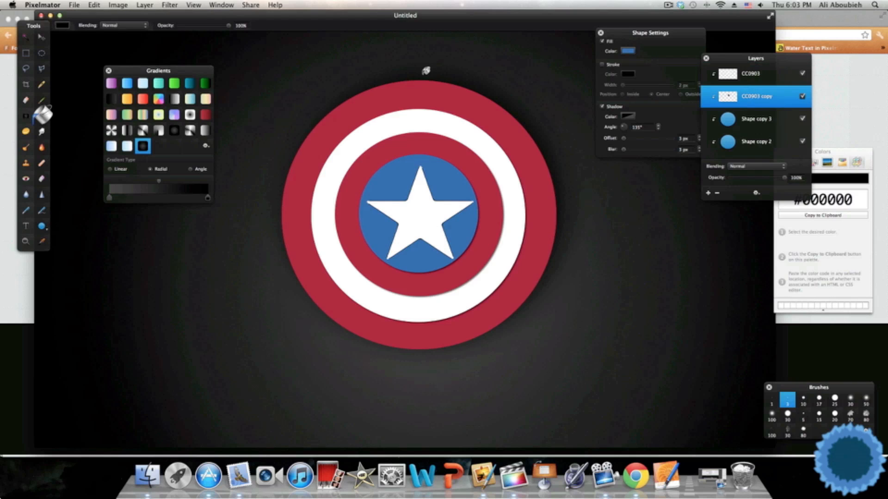
scroll(425, 70, left, 1)
click(93, 5)
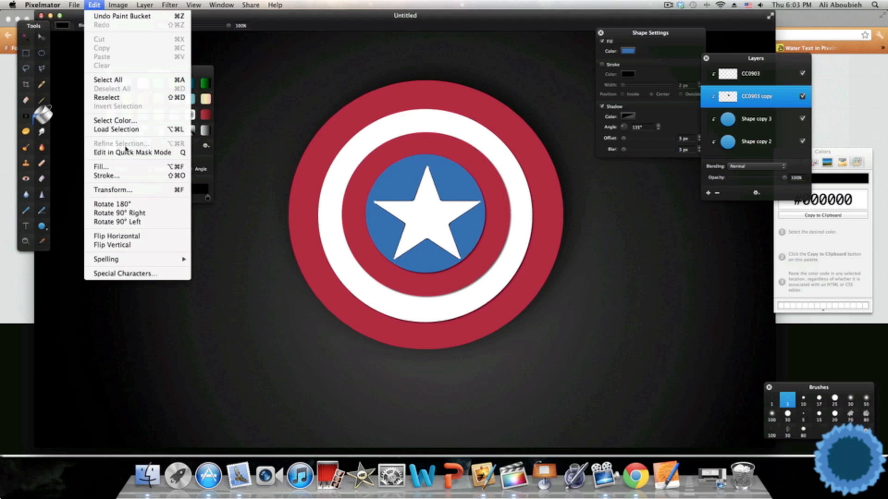
click(134, 190)
drag(417, 224, 433, 223)
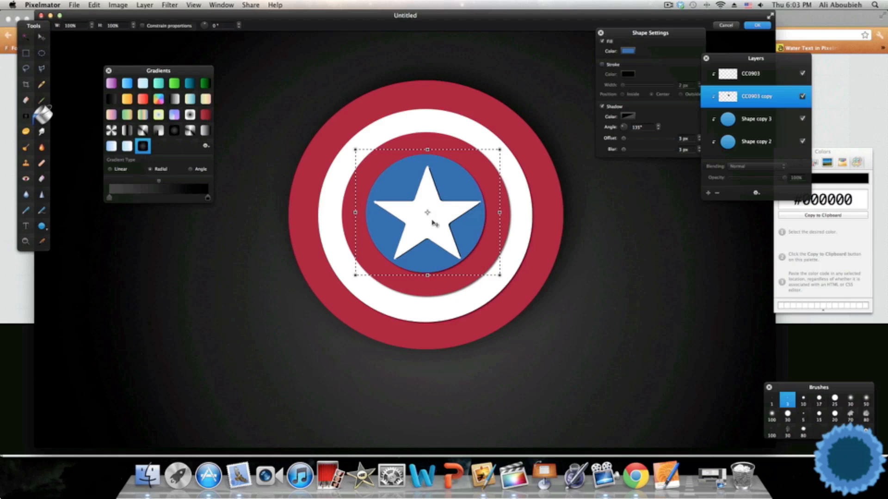
click(756, 26)
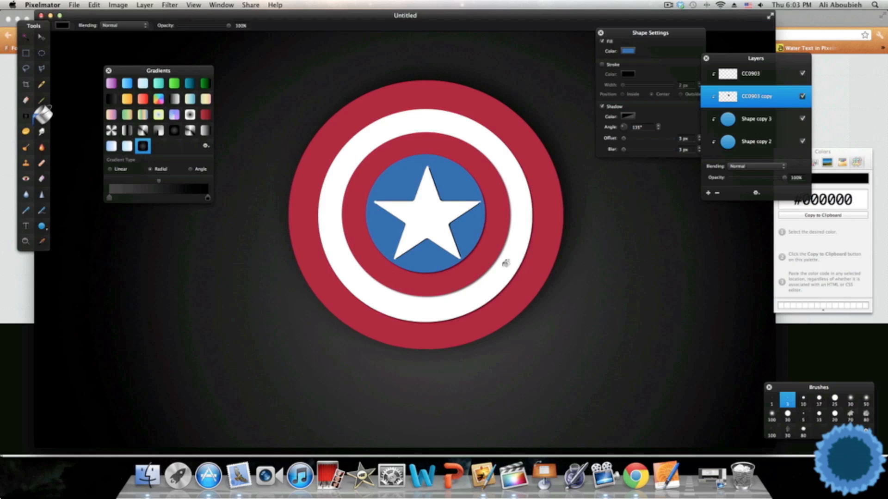
Add a new empty layer above the white star layer and make it a clipping mask
click(744, 83)
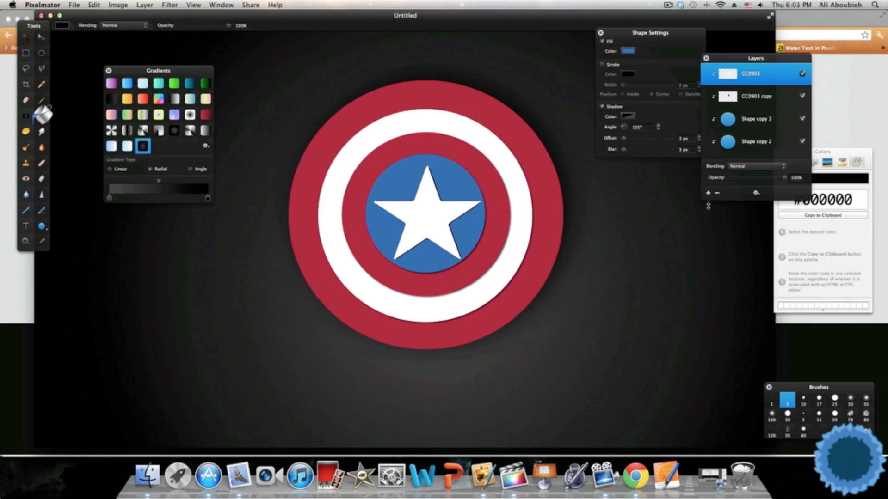
click(708, 194)
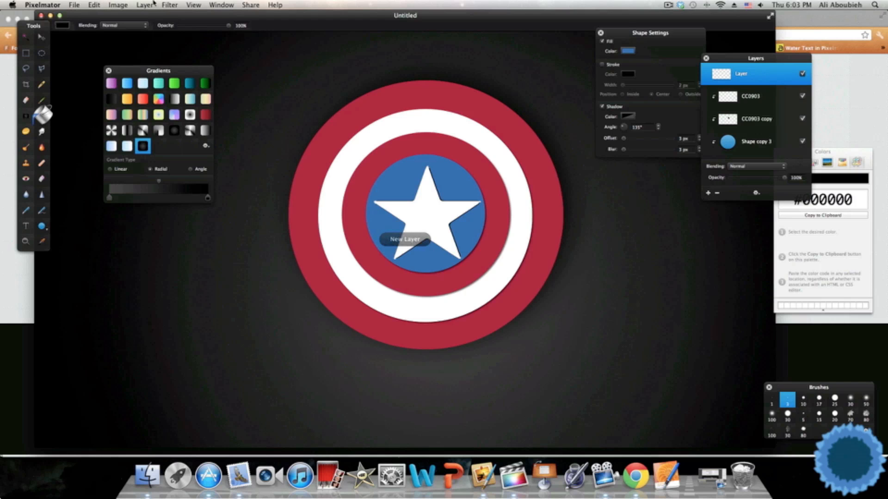
click(168, 4)
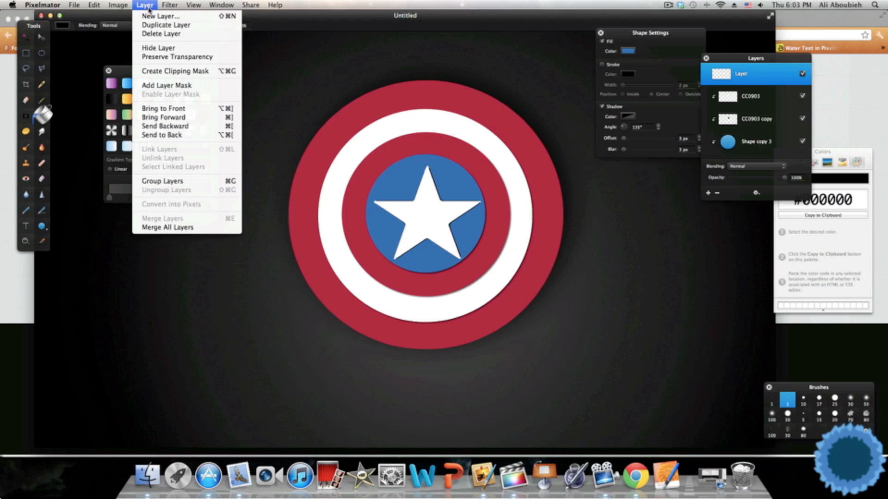
click(166, 71)
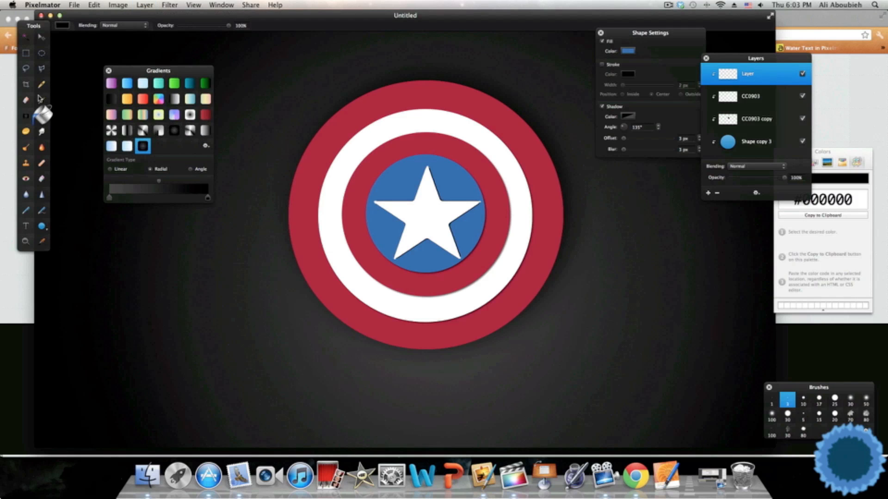
Fill the new clipped layer above the star with white (#ffffff) using the Paint Bucket
click(62, 25)
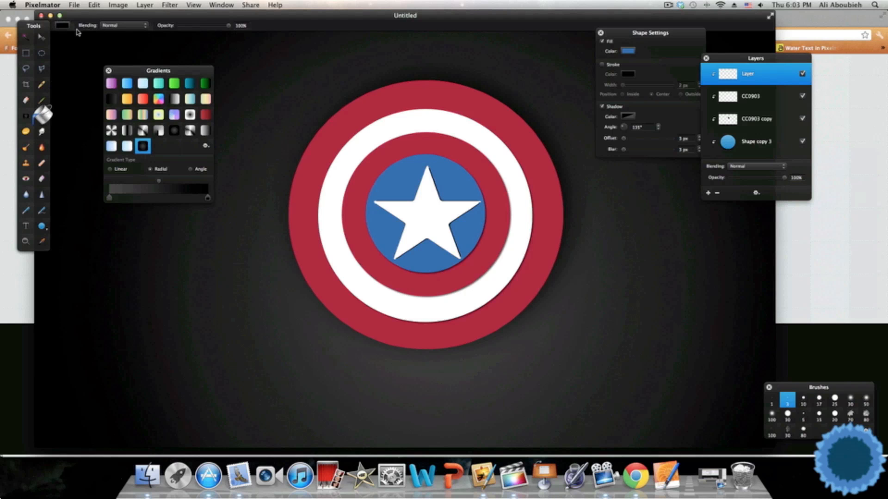
drag(849, 200, 806, 200)
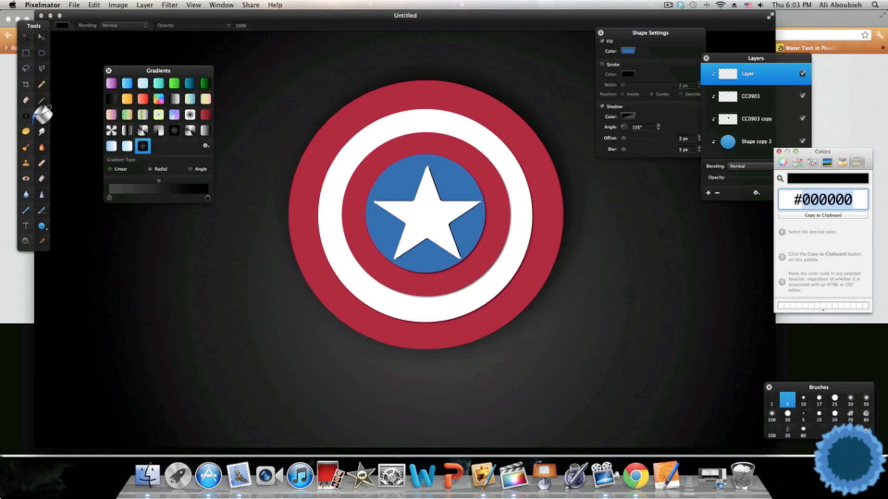
text(fff)
click(449, 235)
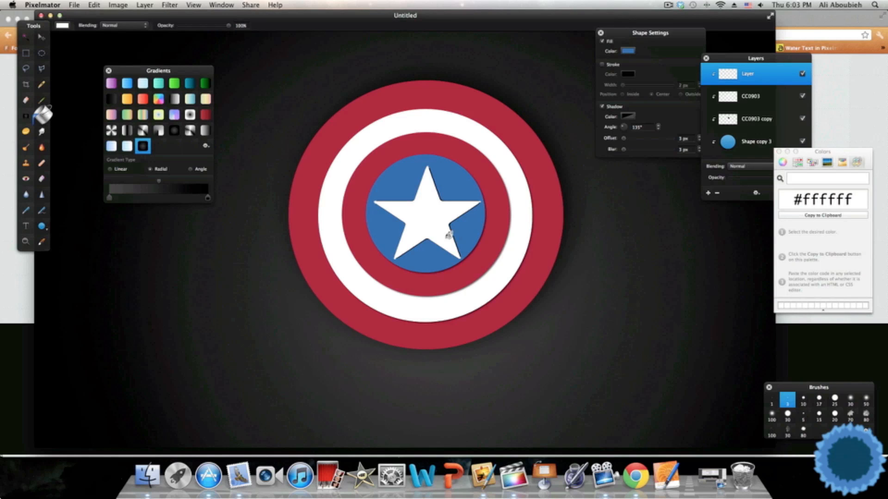
click(490, 273)
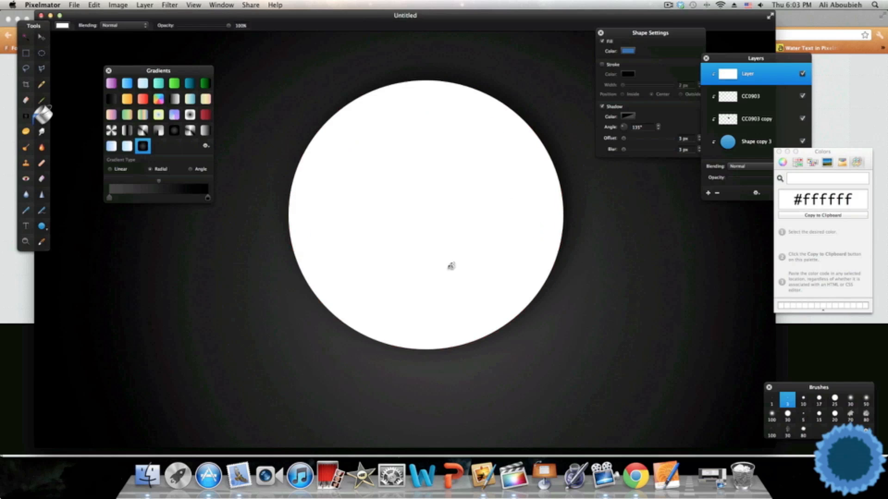
Apply a monochrome Noise filter with an amount of 30 to the white layer
click(173, 4)
mouse_move(277, 4)
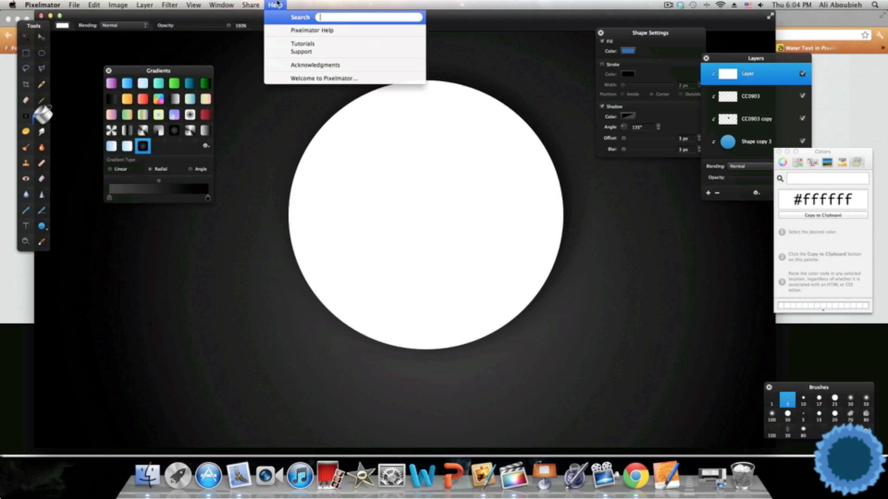
text(noi)
key(Down)
key(Down)
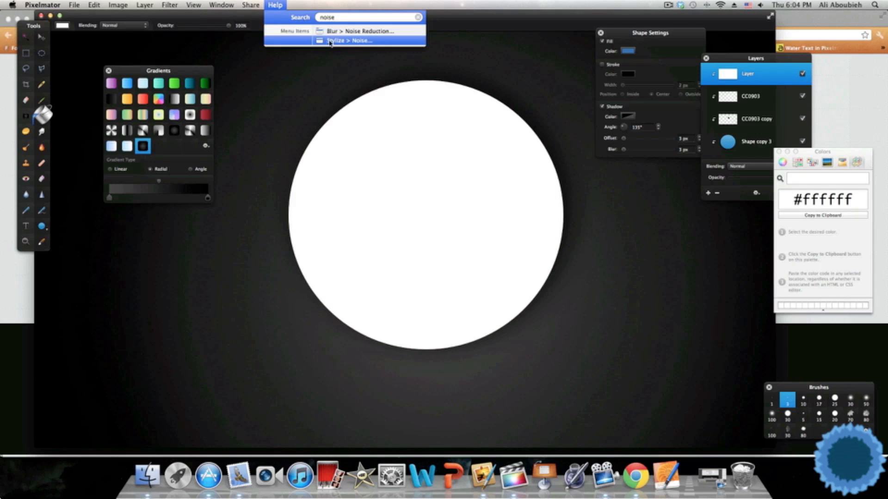
key(Return)
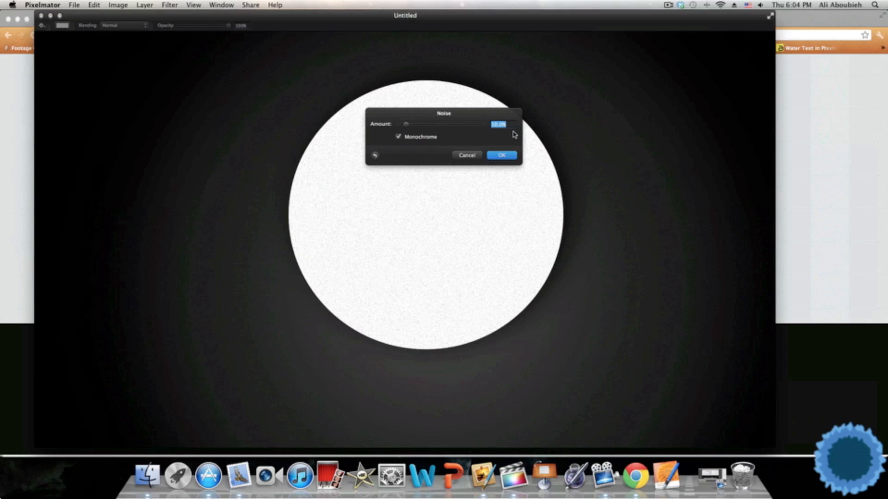
text(30)
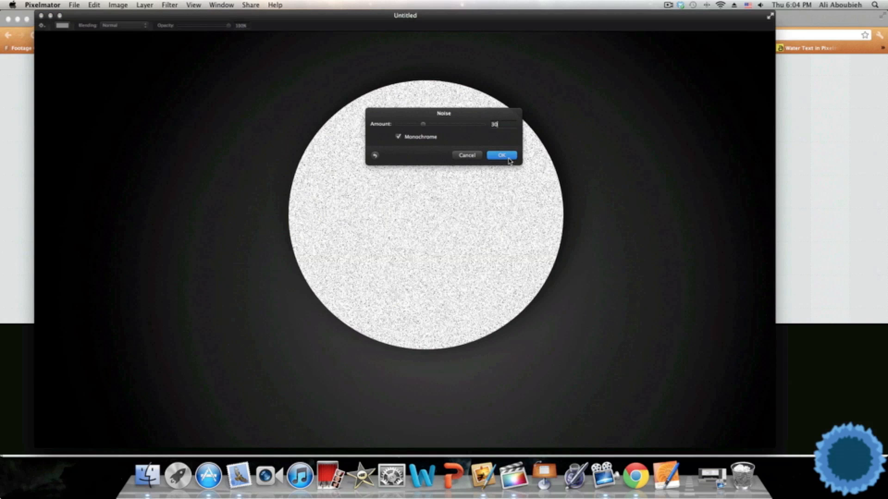
click(508, 158)
Apply a Twirl distortion centred on the shield to the noise layer, with a 500 px radius and 720° angle
click(166, 4)
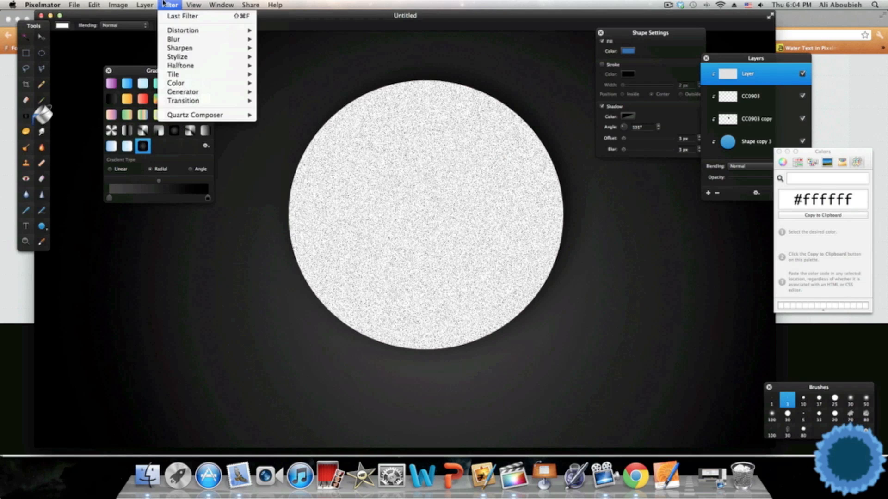
mouse_move(180, 31)
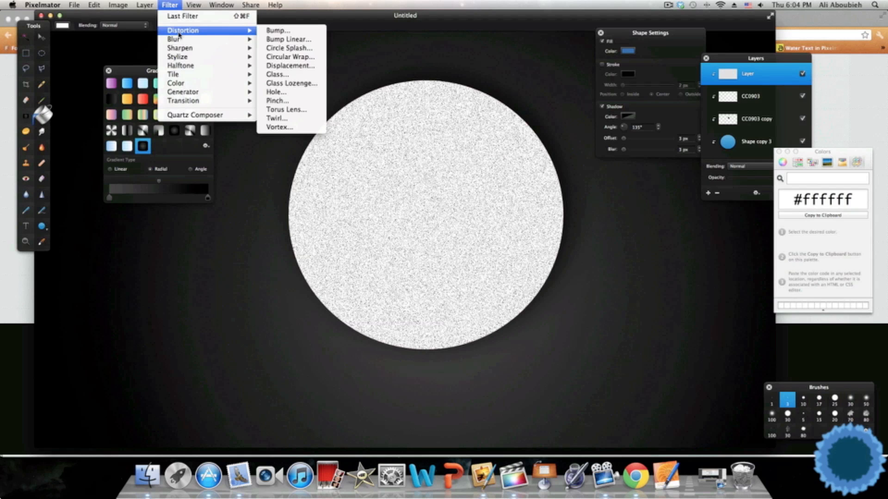
click(305, 123)
drag(401, 277, 425, 215)
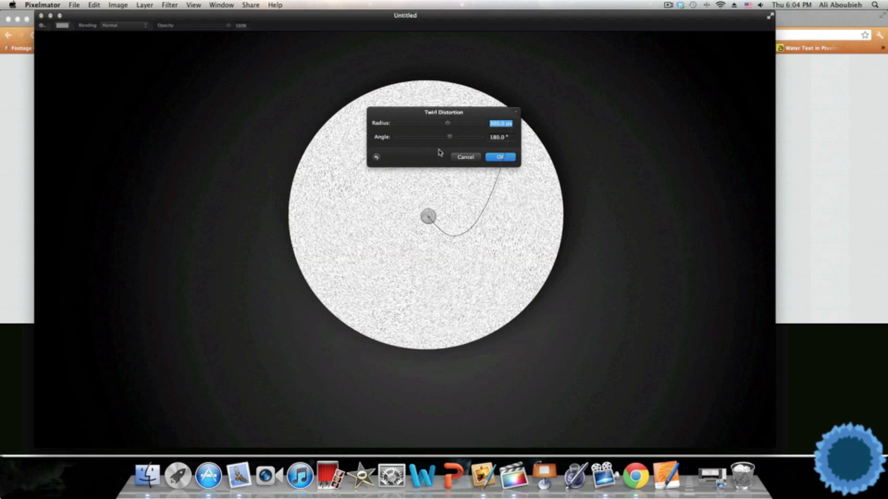
drag(447, 123, 508, 138)
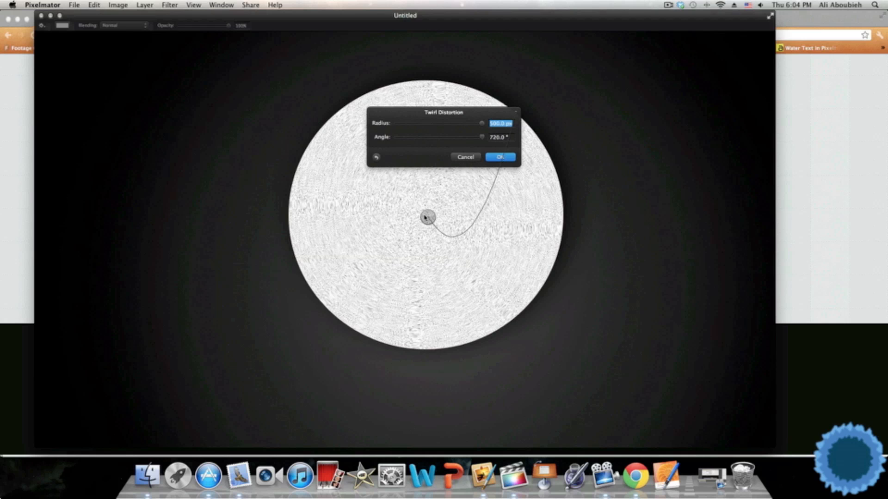
click(497, 159)
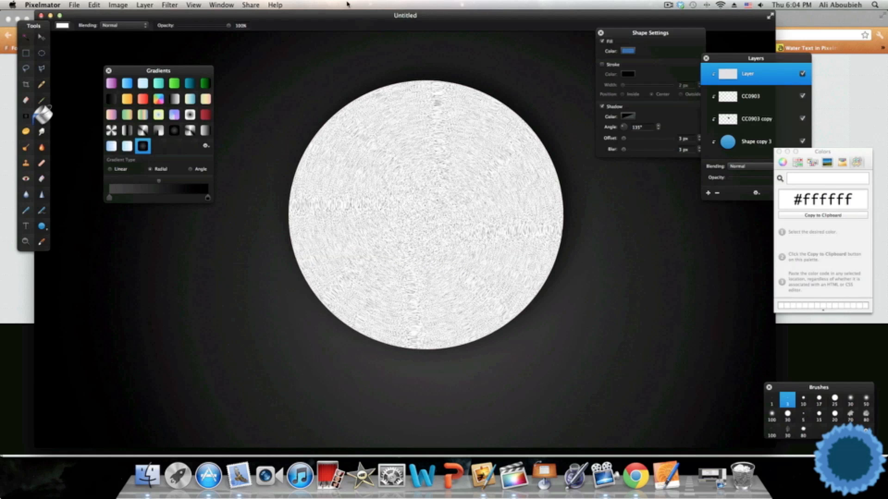
Repeat the last Twirl filter about eleven times on the noise layer to smooth it into fine concentric rings
click(173, 4)
click(175, 15)
click(167, 5)
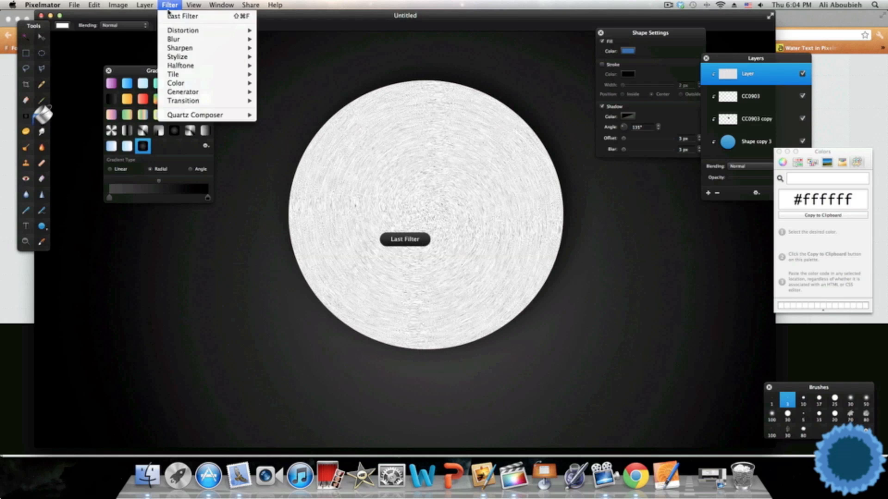
click(175, 15)
click(167, 5)
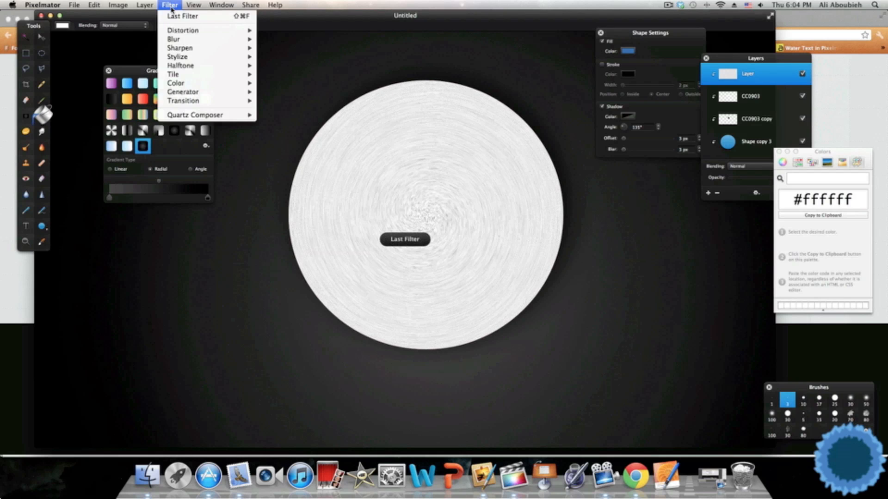
click(170, 15)
click(169, 5)
click(172, 15)
click(170, 5)
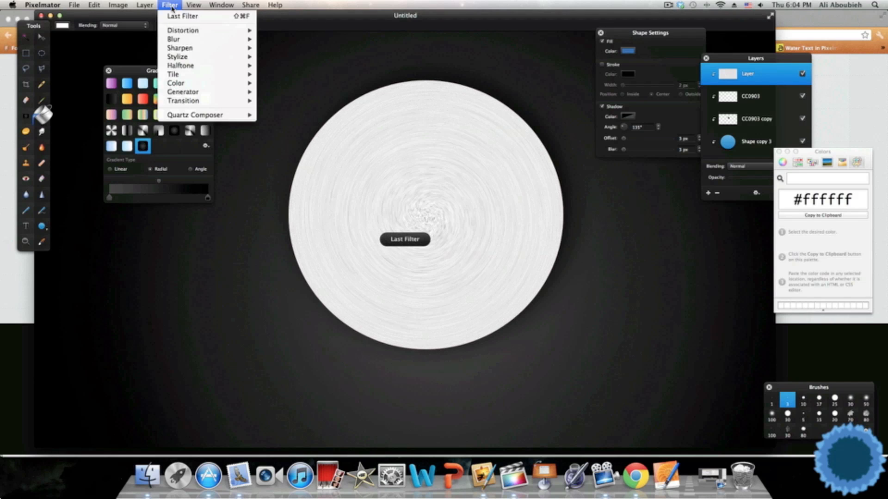
click(174, 16)
click(171, 5)
click(173, 15)
click(169, 5)
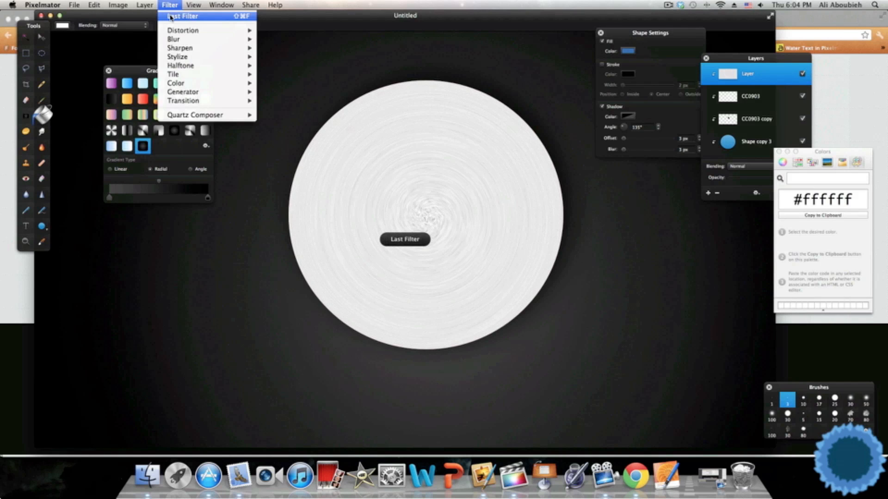
click(172, 15)
click(168, 4)
click(172, 15)
click(169, 4)
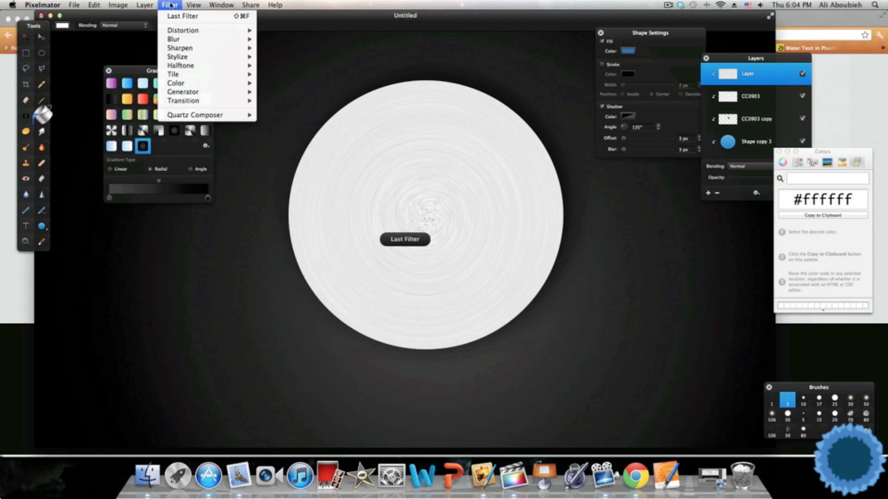
click(174, 16)
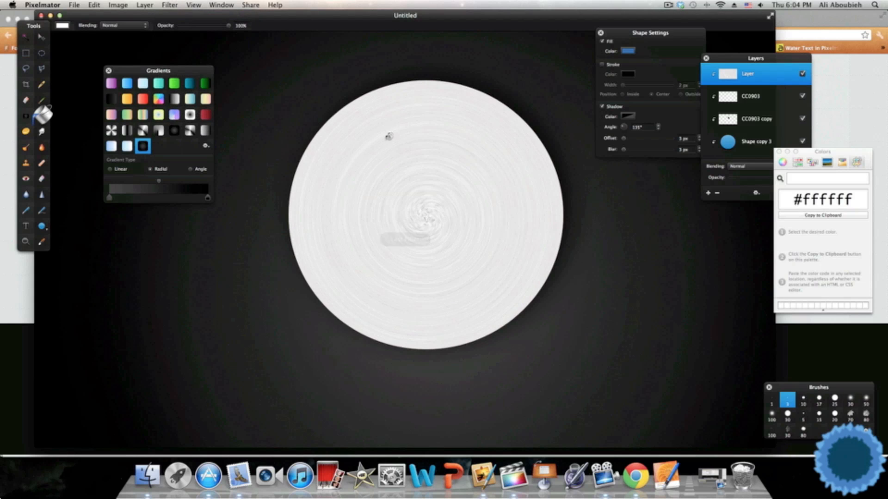
click(167, 4)
click(178, 16)
click(169, 5)
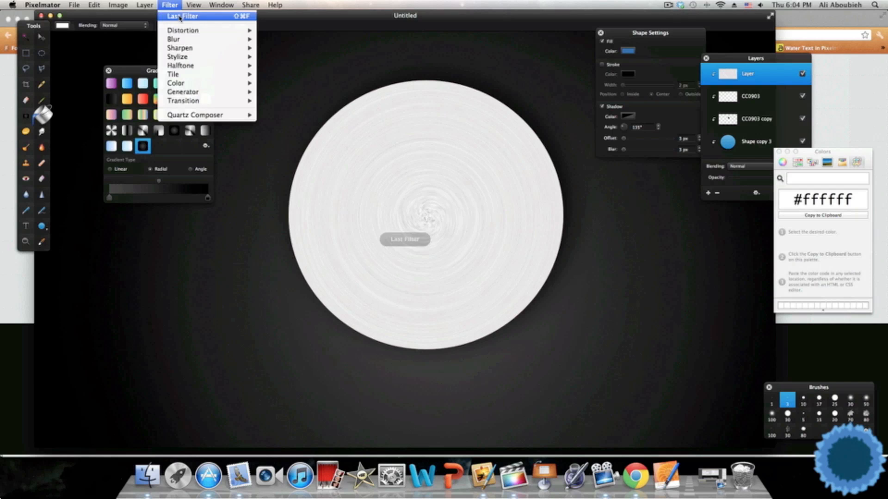
click(180, 17)
Set the ring texture layer's blending to Multiply and duplicate the layer
drag(813, 151, 875, 142)
click(765, 168)
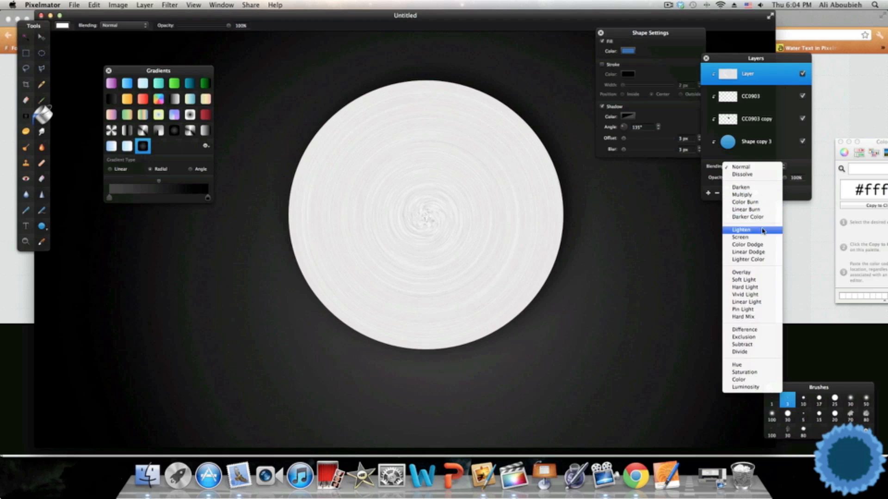
click(744, 194)
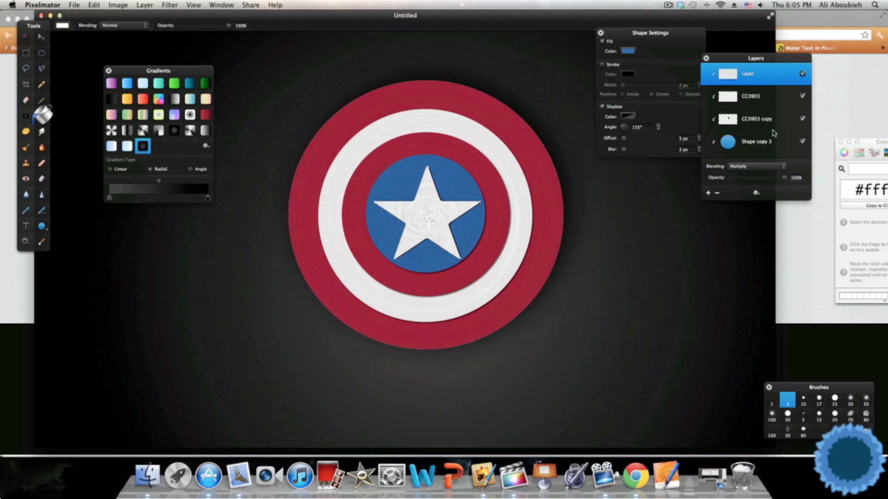
right_click(767, 75)
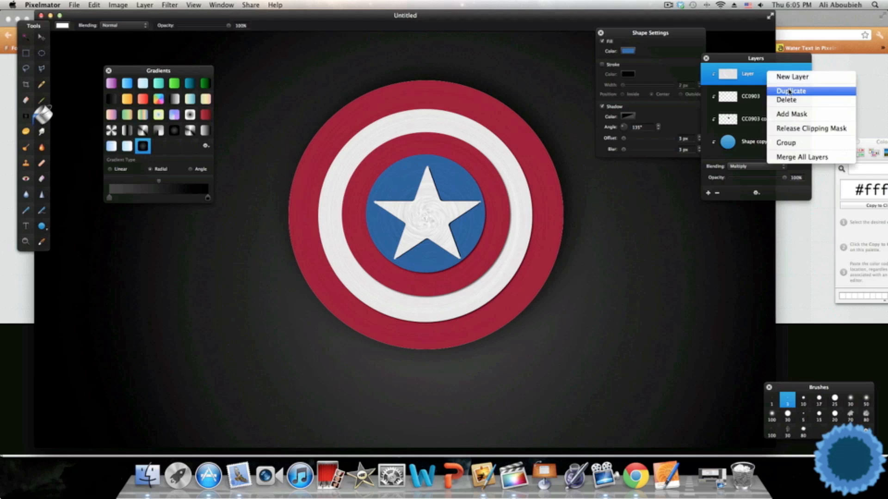
click(792, 91)
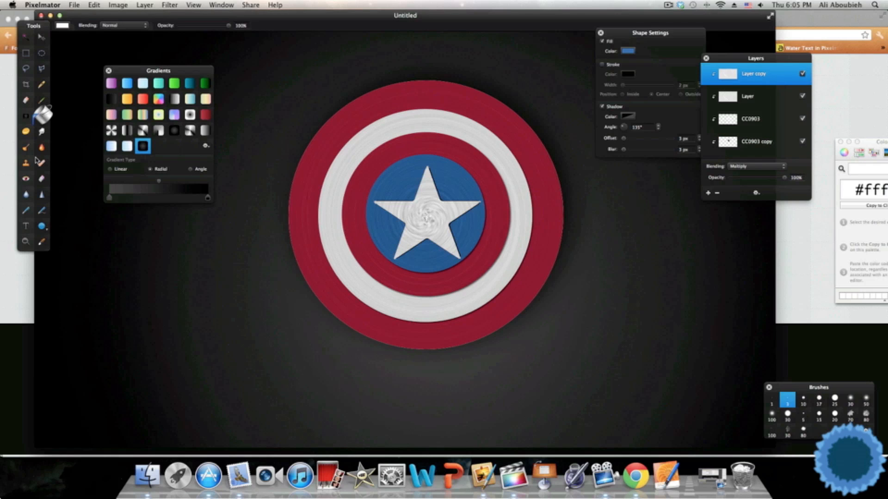
Create a new gradient, preview the gradient reference screenshot from the Desktop in Finder, and arrange it visibly beside the Pixelmator canvas and palettes
click(206, 147)
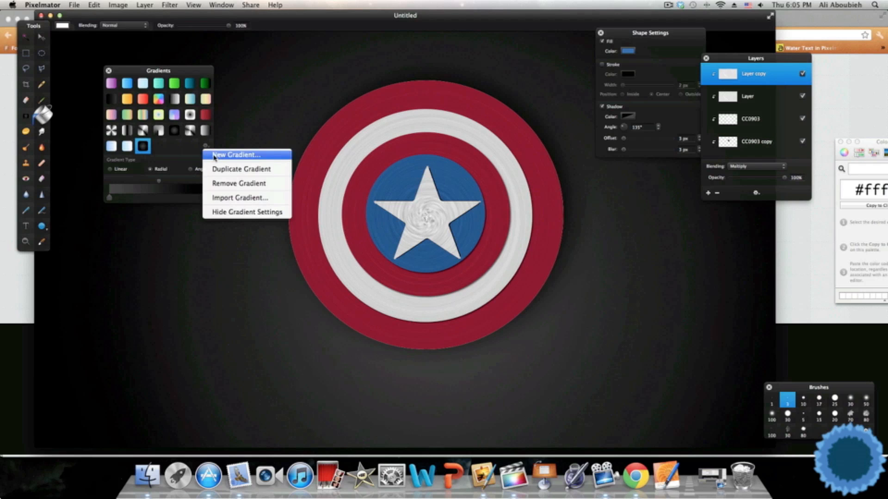
click(147, 474)
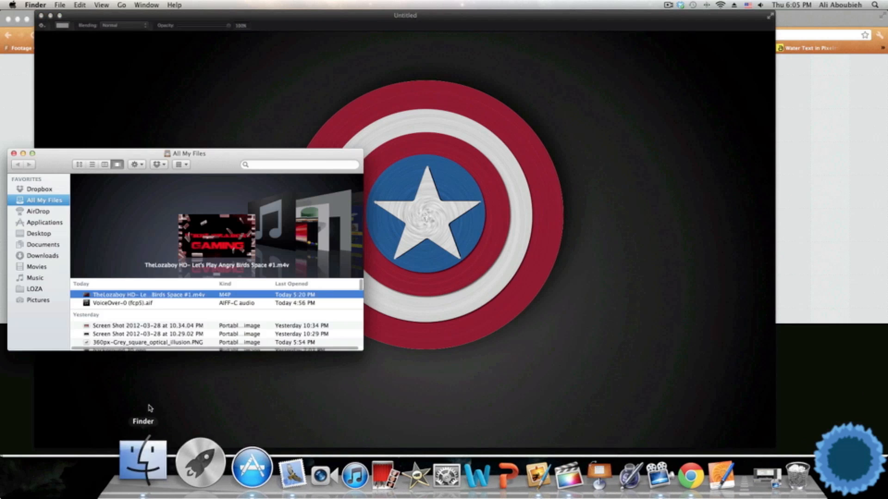
click(37, 236)
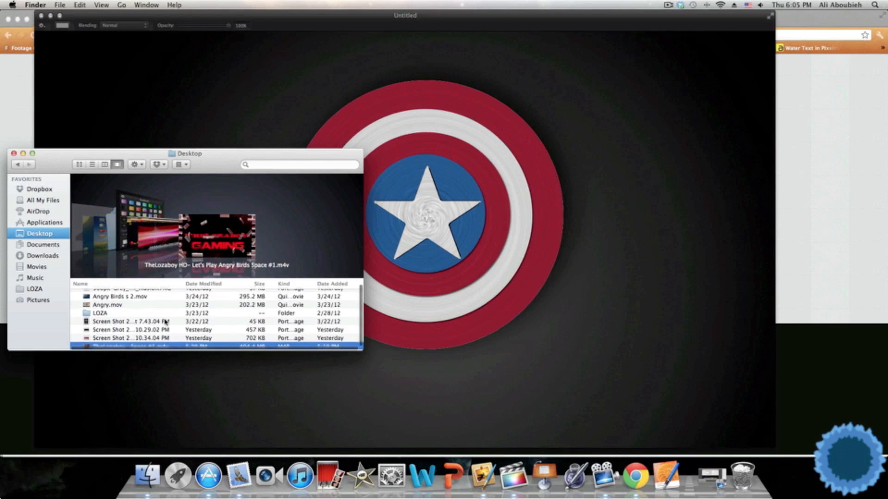
scroll(166, 323, up, 1)
scroll(171, 252, left, 4)
scroll(172, 253, right, 2)
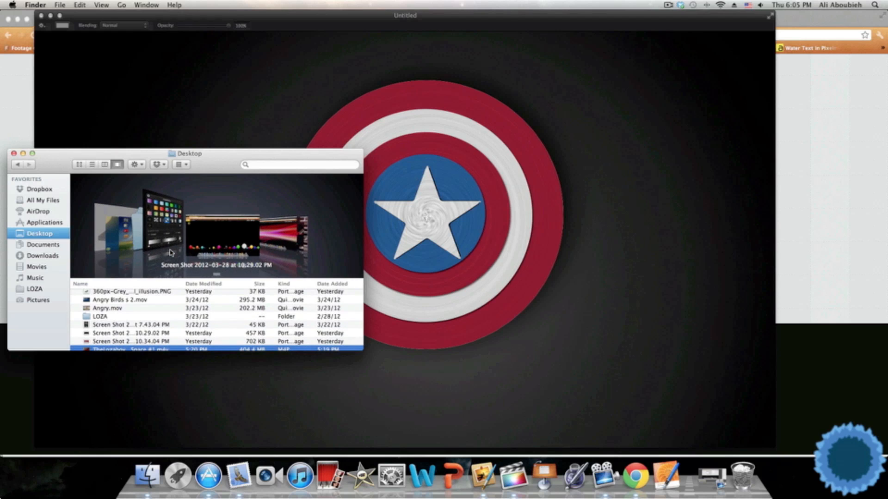
click(171, 252)
key(space)
drag(409, 151, 788, 96)
click(632, 22)
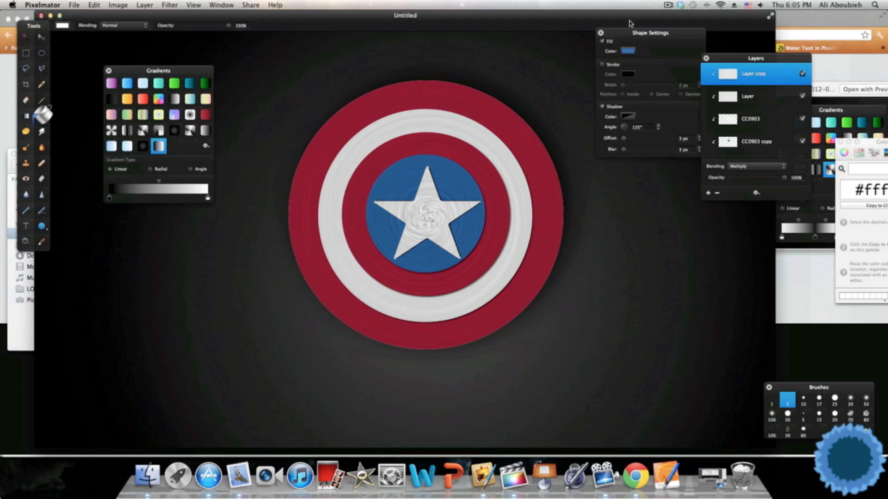
mouse_move(726, 58)
mouse_down()
mouse_move(702, 288)
mouse_move(761, 294)
mouse_up()
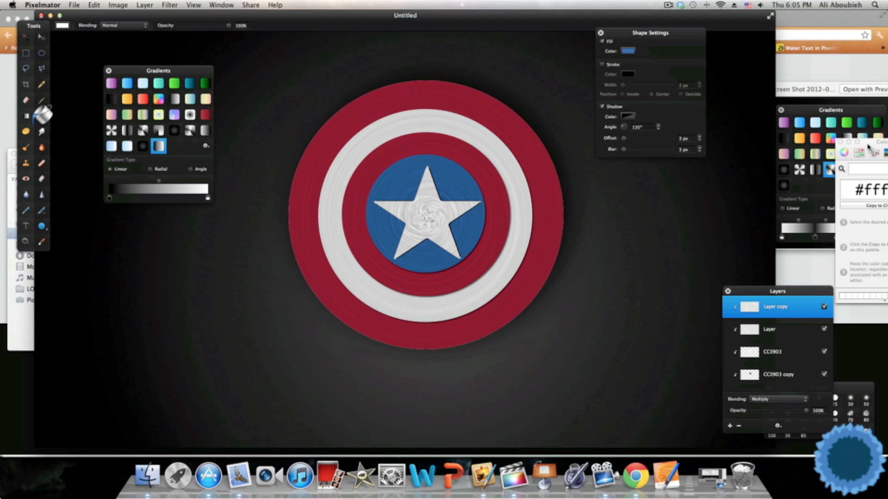
drag(868, 146, 648, 333)
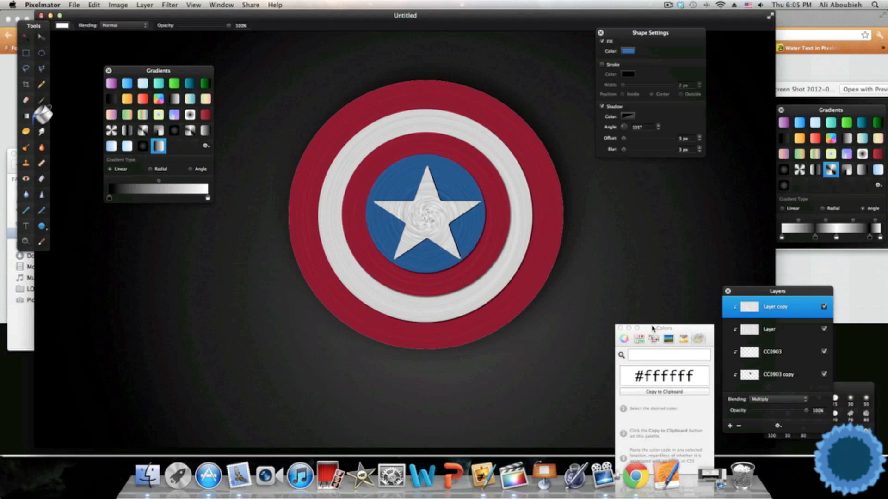
Make the new gradient's first colour stop white and add a black stop about a third of the way along
click(110, 199)
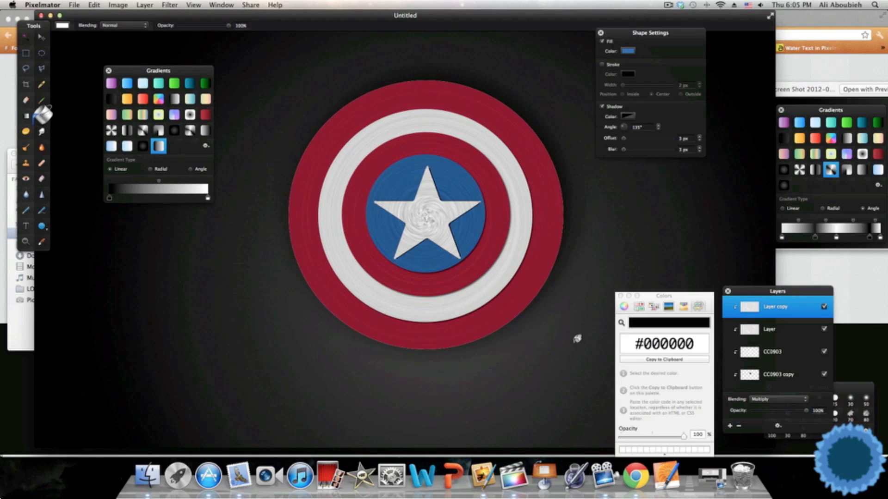
click(624, 306)
drag(706, 347, 717, 235)
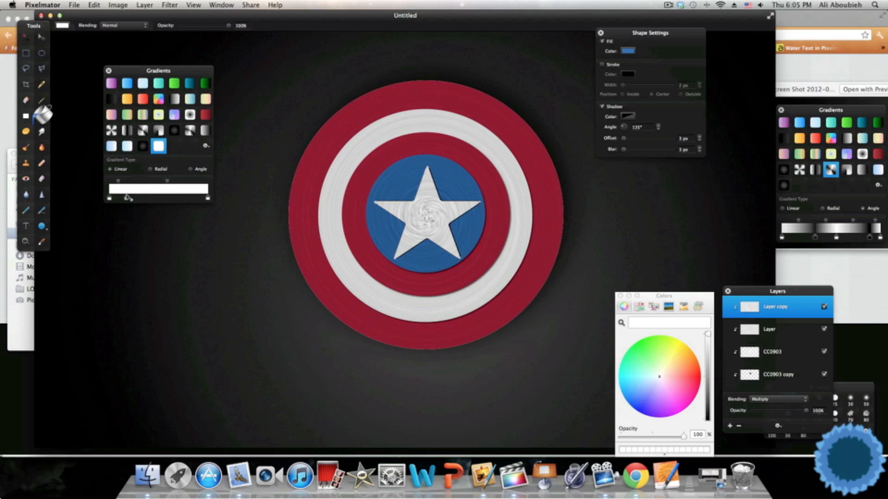
drag(127, 200, 144, 201)
drag(708, 389, 708, 417)
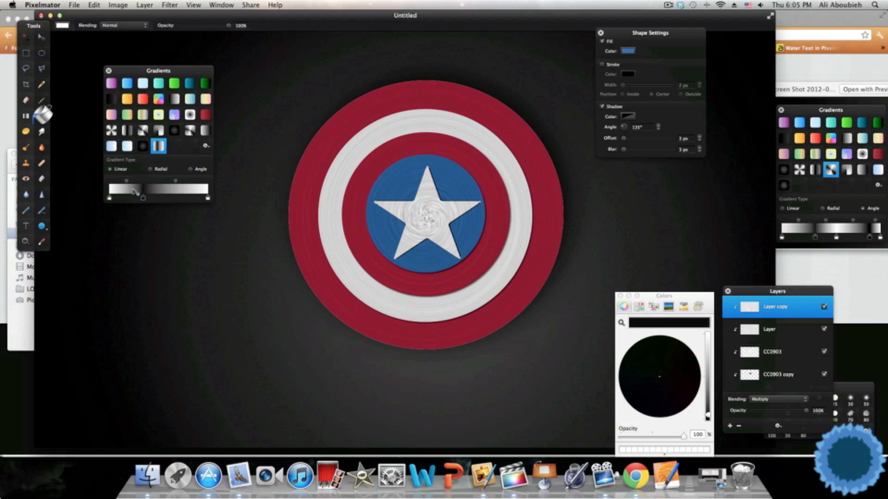
Add a white stop near the gradient's middle and a black stop just before its end, and set the gradient type to Angle
click(159, 199)
drag(710, 350, 696, 273)
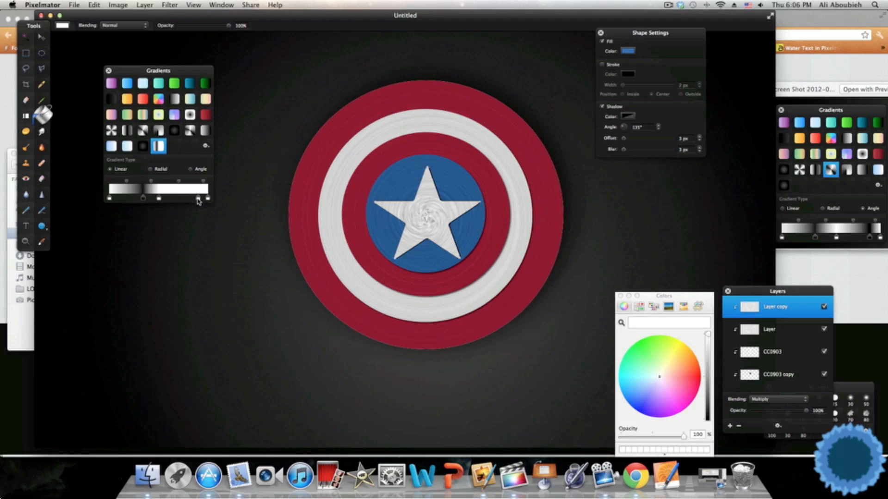
drag(199, 201, 196, 201)
drag(712, 353, 708, 486)
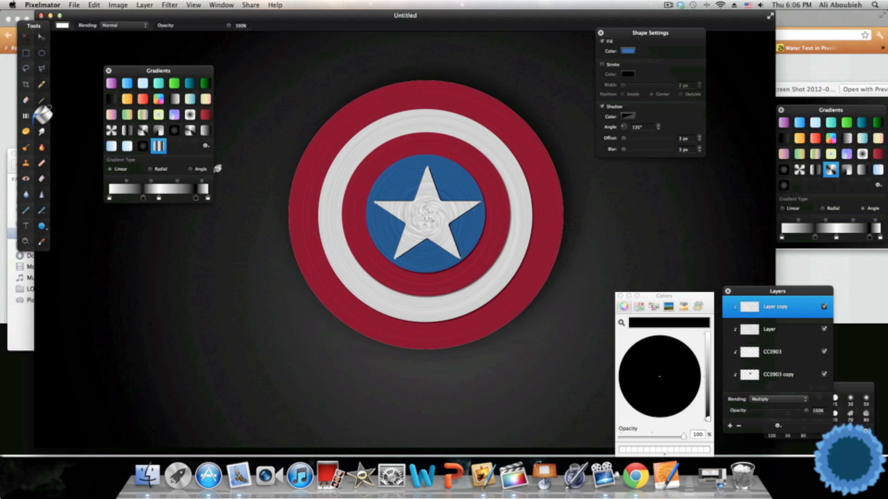
click(199, 169)
Add a new layer clipped to the shield and draw the angle gradient on it horizontally outward from the star's centre
click(26, 119)
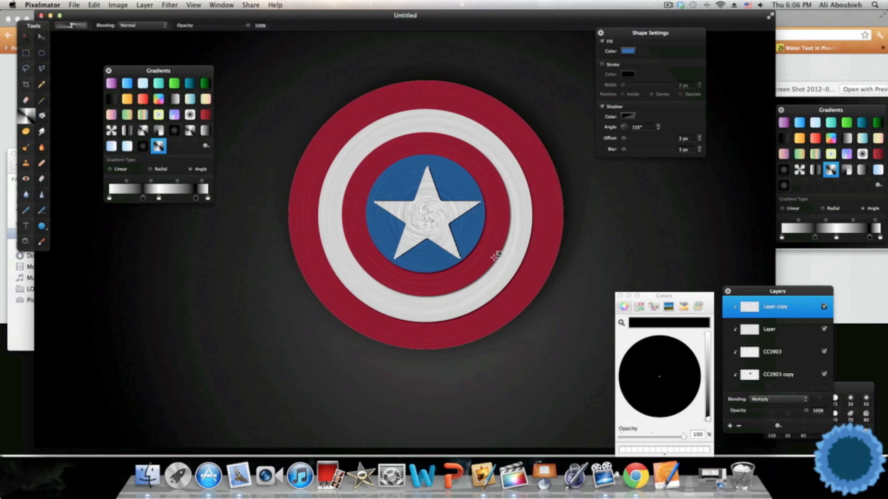
click(731, 427)
click(169, 5)
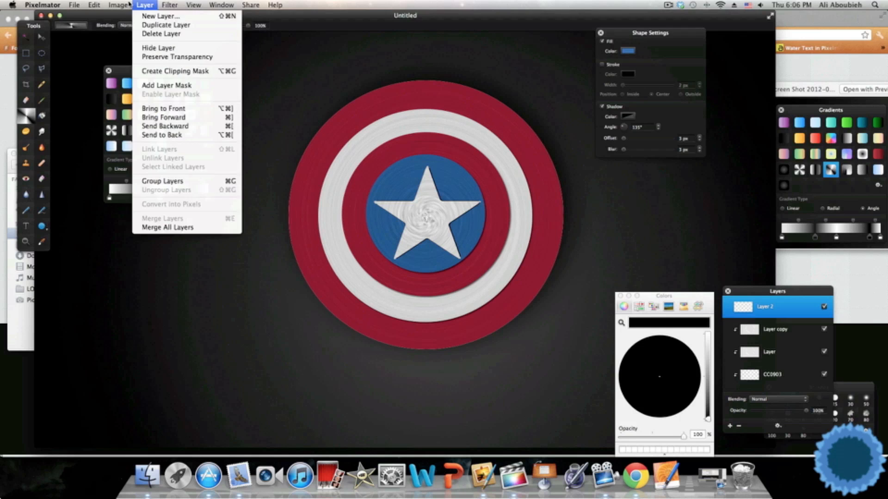
click(157, 71)
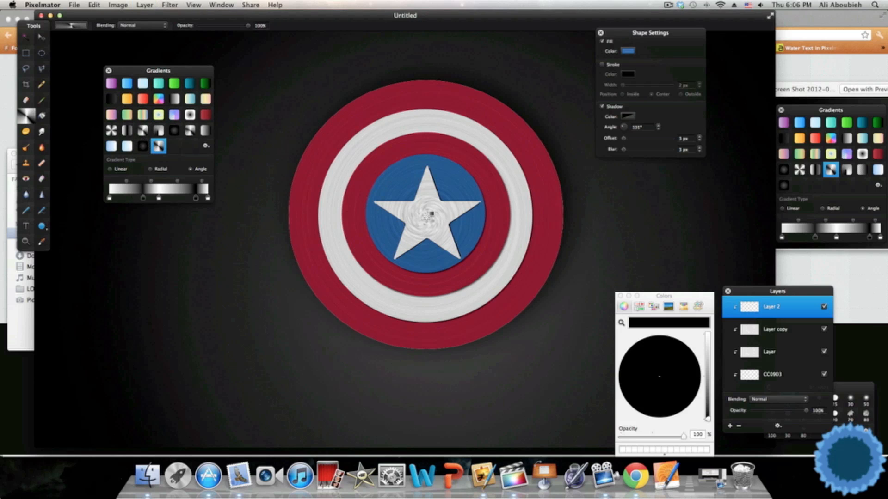
drag(429, 214, 473, 214)
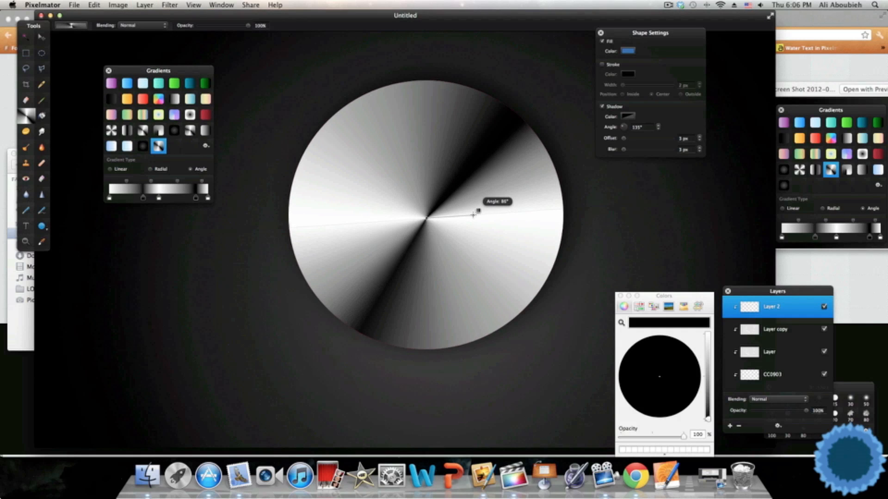
drag(472, 214, 474, 214)
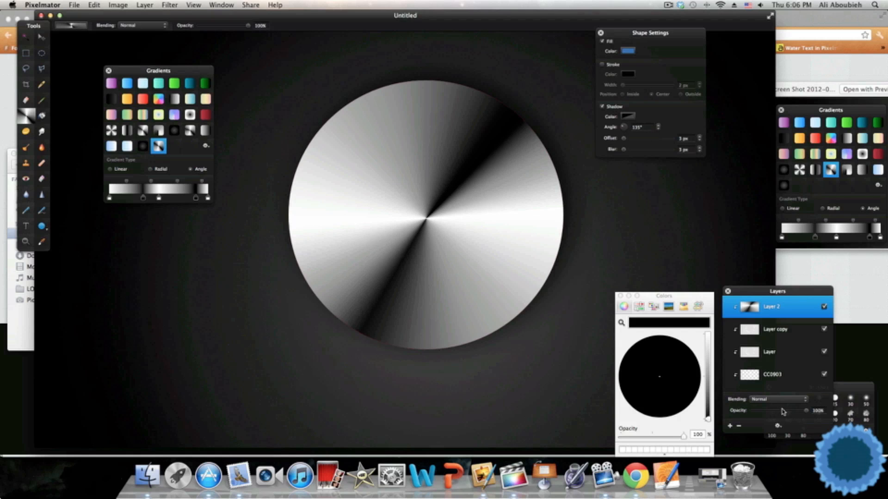
Set the gradient layer's opacity to 60% and its blending to Multiply
click(821, 412)
text(60)
key(Return)
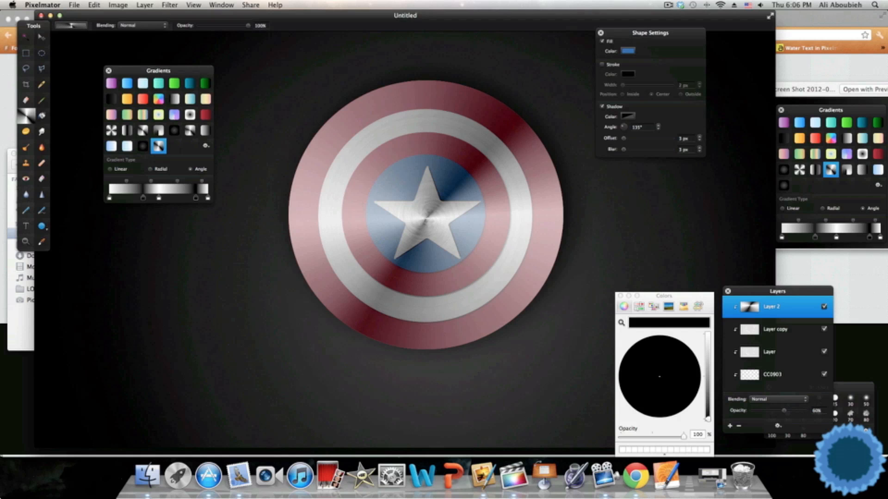
click(773, 400)
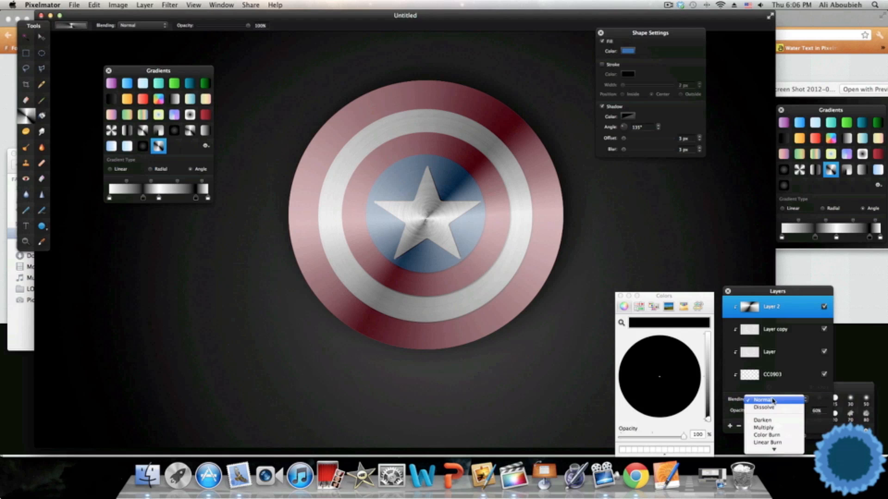
click(765, 428)
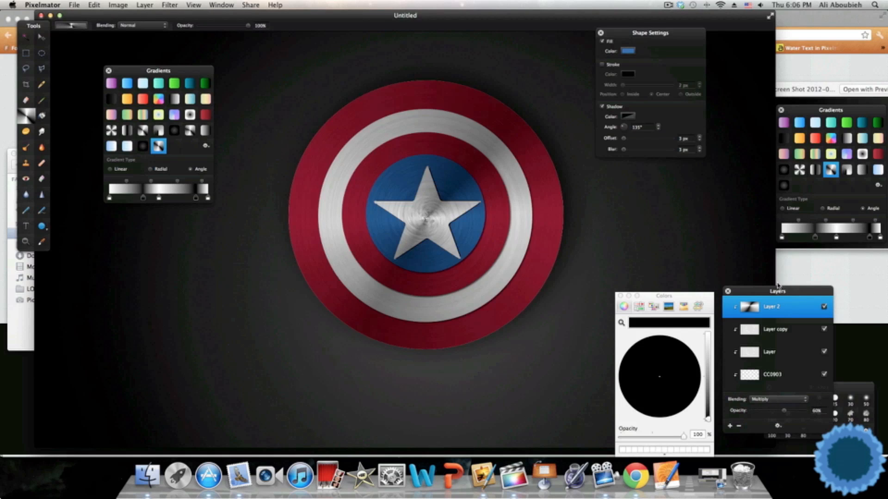
Duplicate the gradient layer and set the copy's blending to Hard Light
drag(778, 292, 752, 166)
right_click(758, 185)
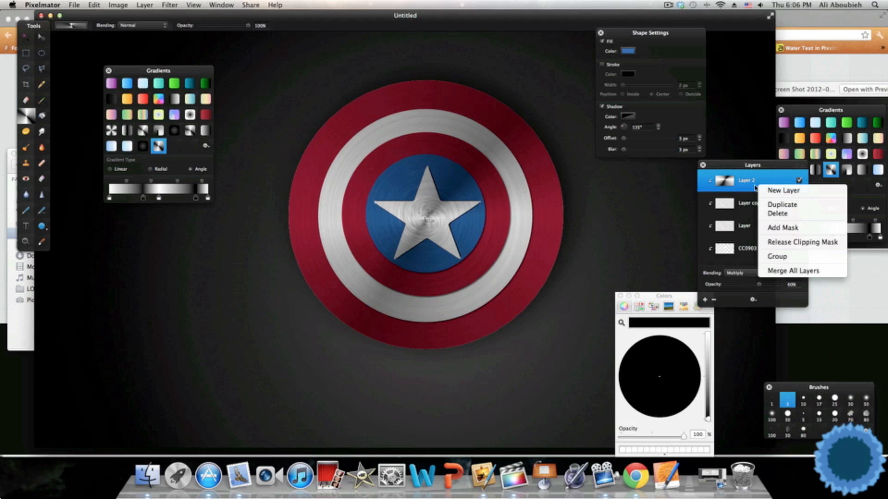
click(772, 208)
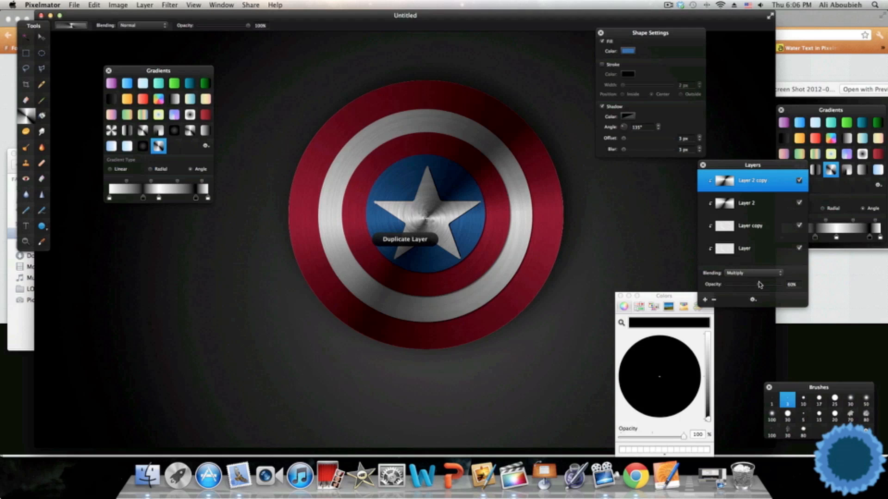
click(740, 274)
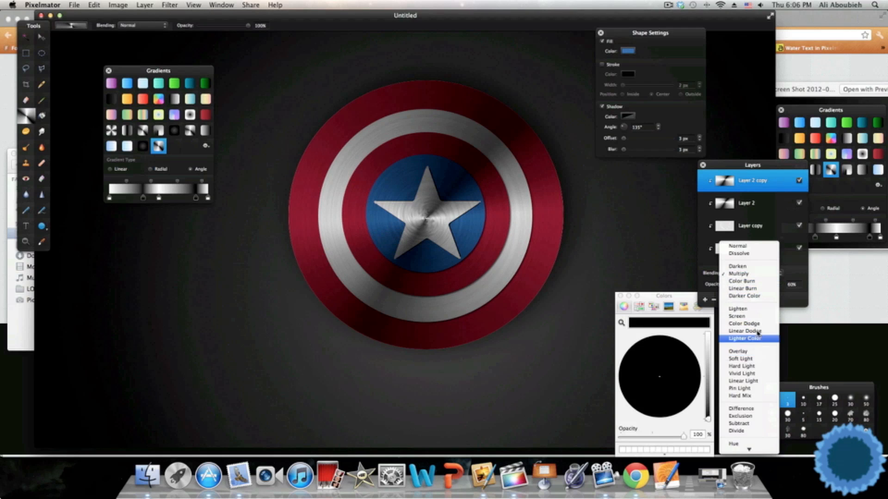
click(747, 365)
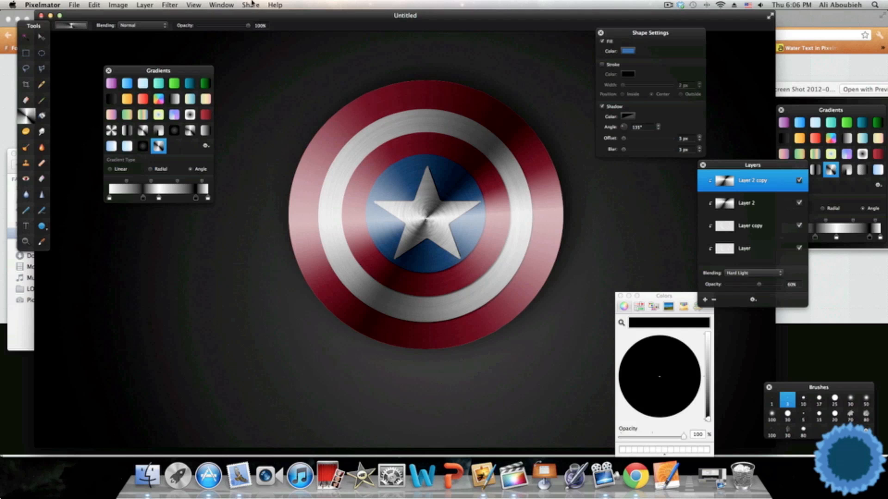
Add a new image layer using the stock metal plate photo from the Downloads folder
click(144, 5)
click(138, 15)
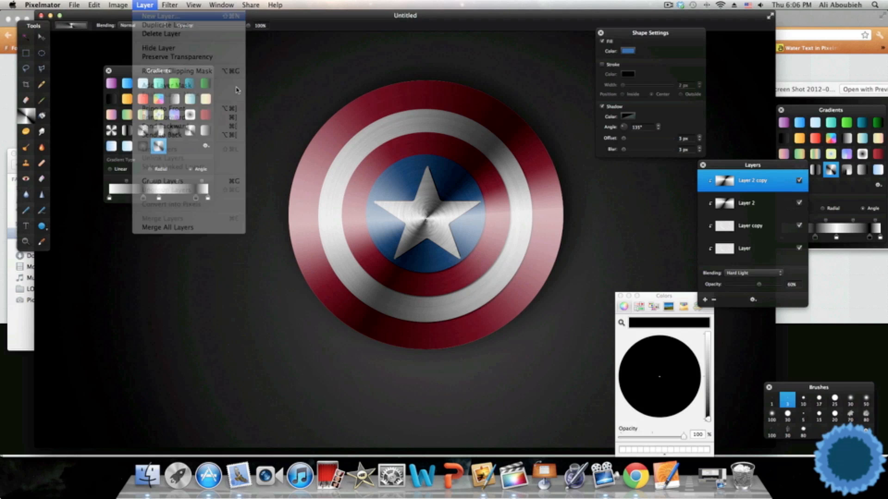
click(454, 187)
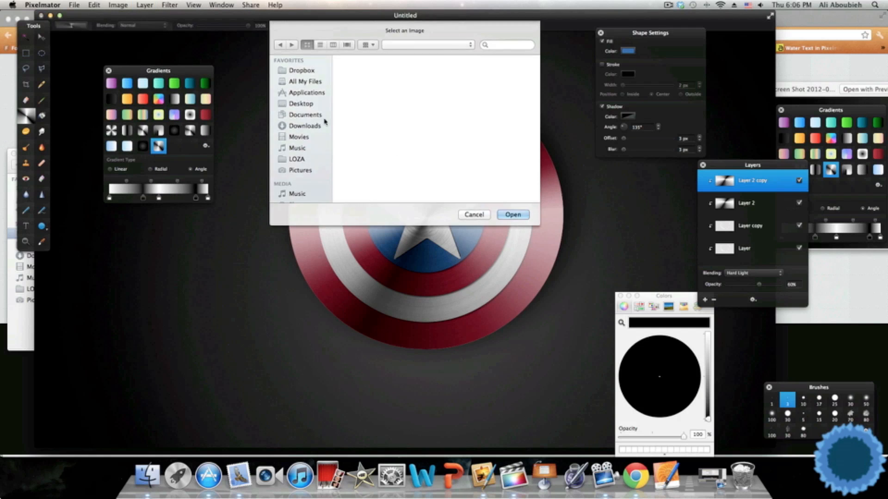
scroll(458, 157, right, 10)
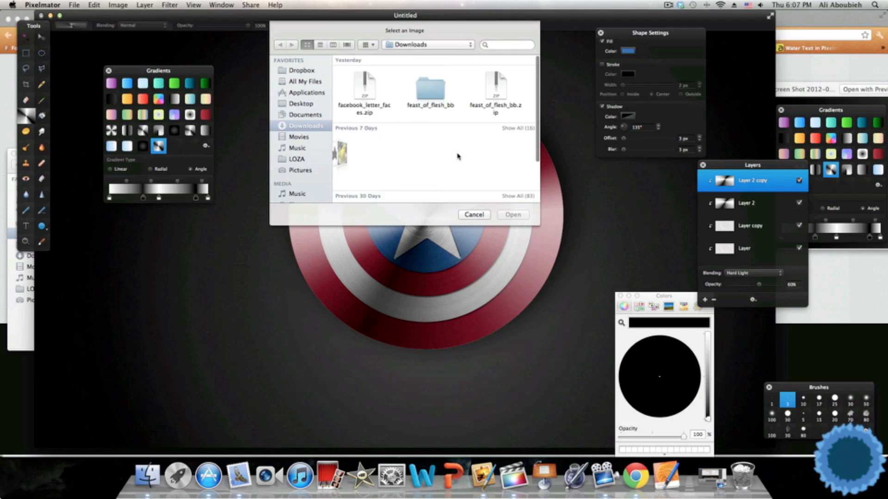
scroll(458, 156, right, 10)
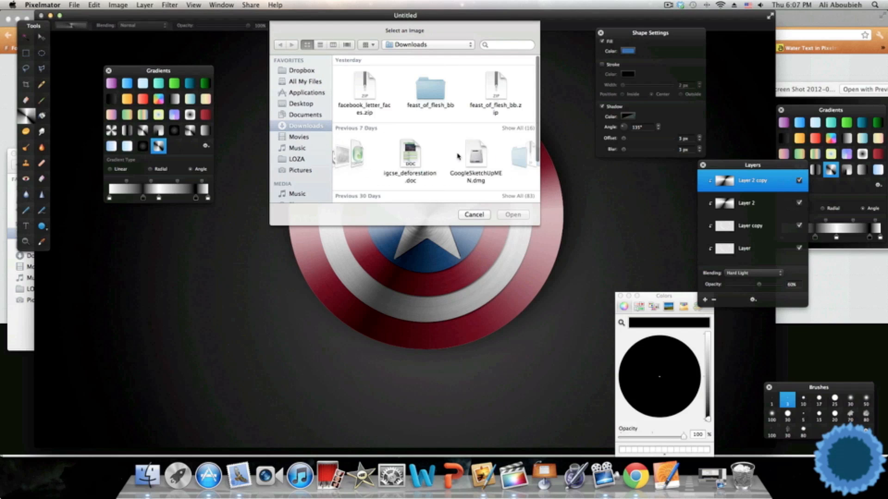
double_click(407, 168)
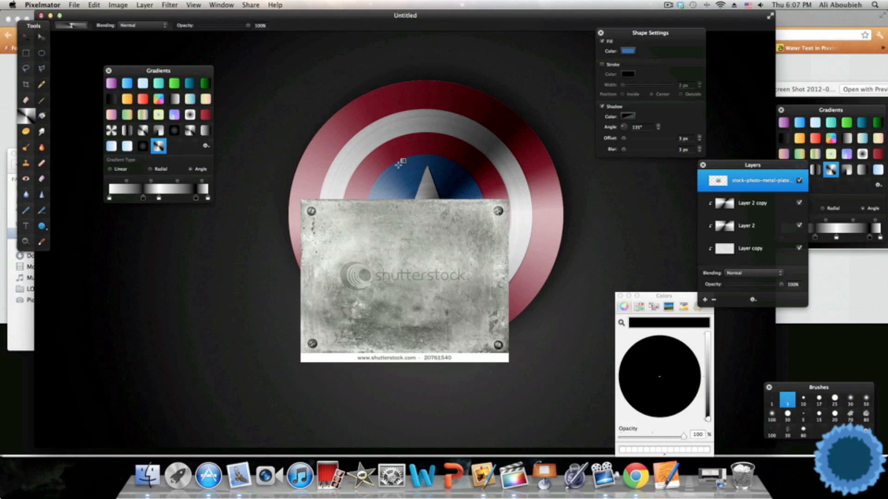
Transform the metal plate photo so it covers the whole shield, and clip it to the shield with a clipping mask
click(95, 4)
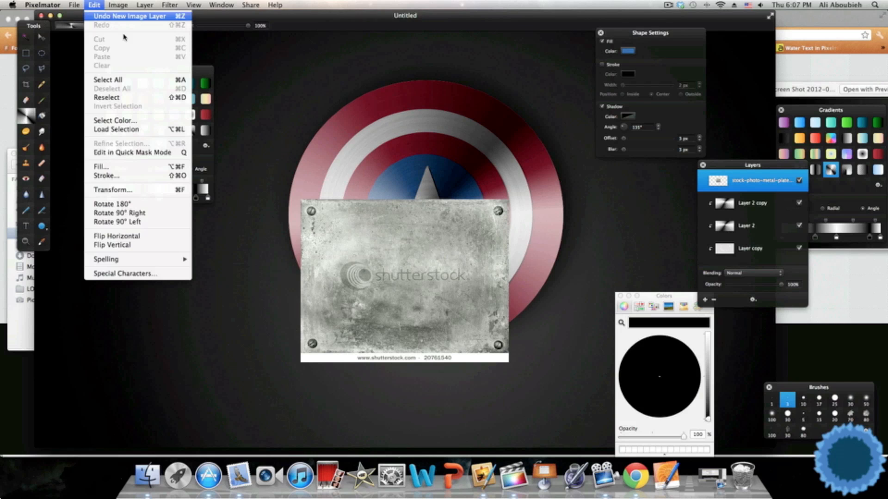
click(131, 190)
drag(299, 200, 252, 76)
drag(509, 362, 586, 379)
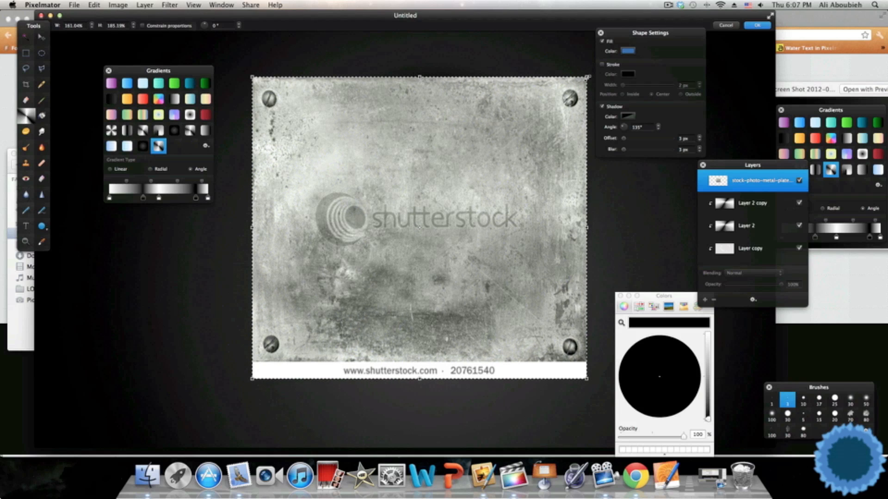
drag(588, 77, 586, 70)
click(757, 25)
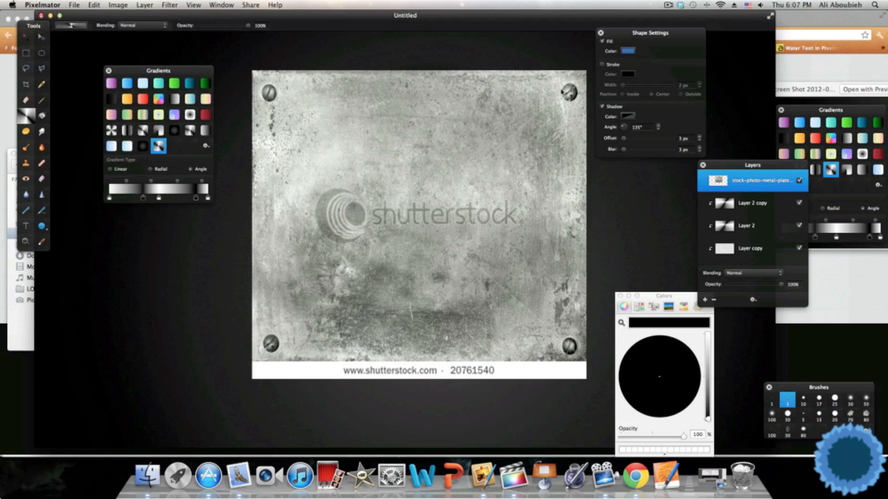
click(141, 4)
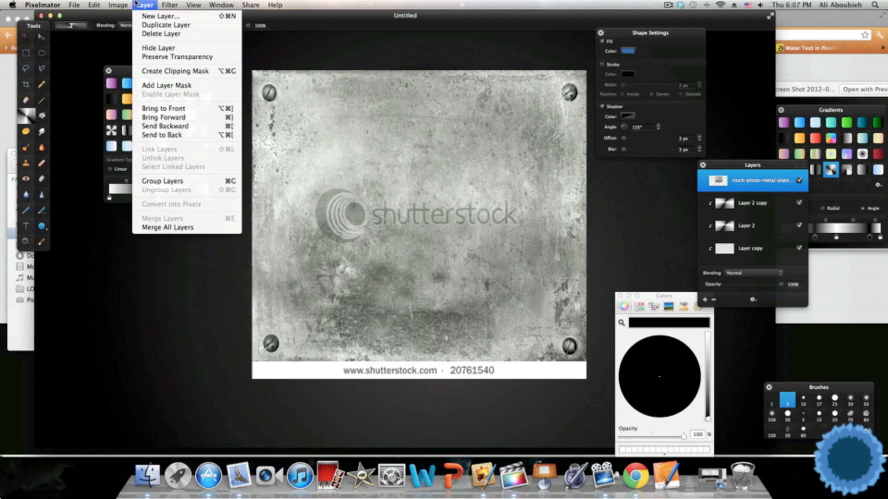
click(168, 72)
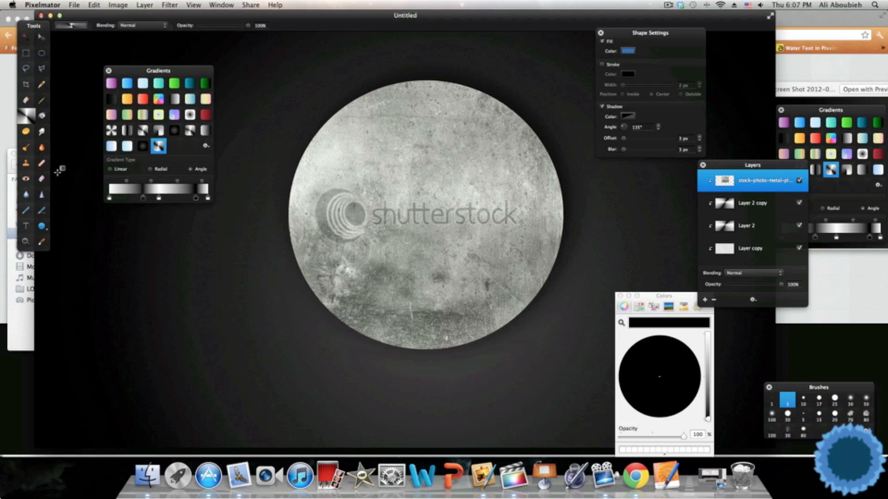
Remove the watermark and smooth the surrounding blemishes on the metal plate photo using the Healing tool with a soft 100 px brush
click(42, 163)
click(772, 415)
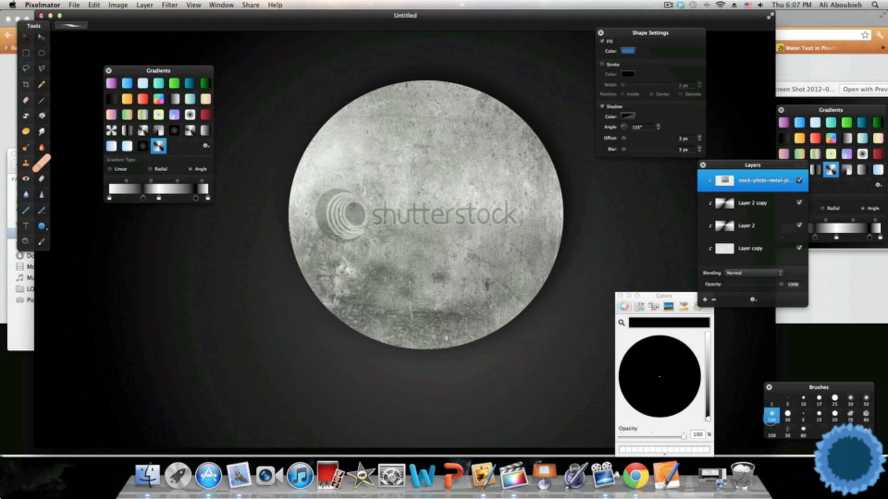
mouse_move(339, 213)
mouse_down()
mouse_move(362, 214)
mouse_move(332, 218)
mouse_move(336, 204)
mouse_move(358, 213)
mouse_move(513, 215)
mouse_up()
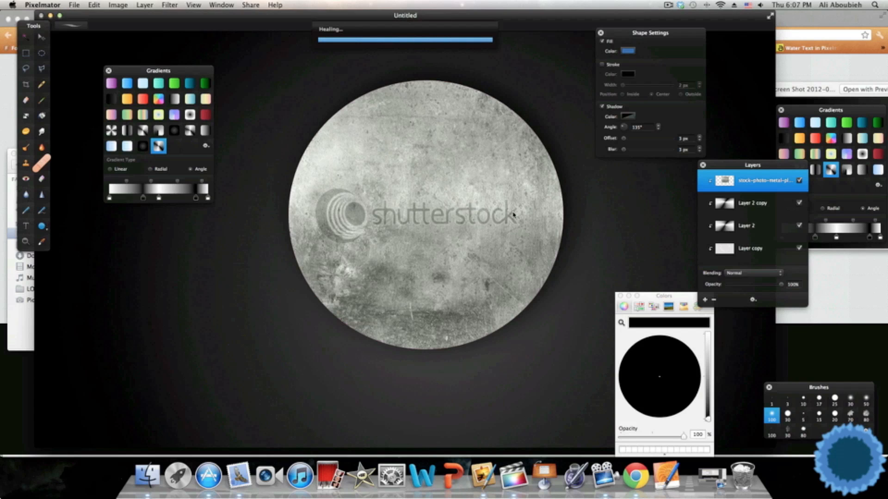
drag(448, 187, 535, 119)
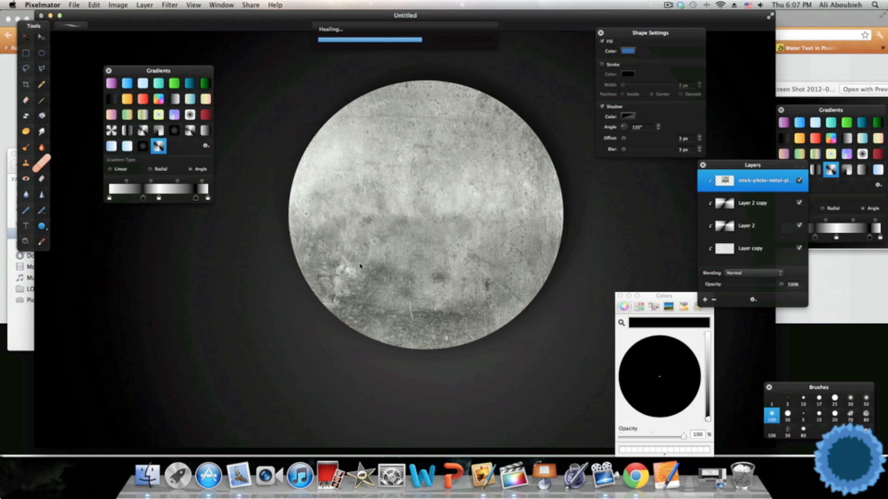
mouse_move(404, 229)
mouse_down()
mouse_move(337, 284)
mouse_move(307, 285)
mouse_up()
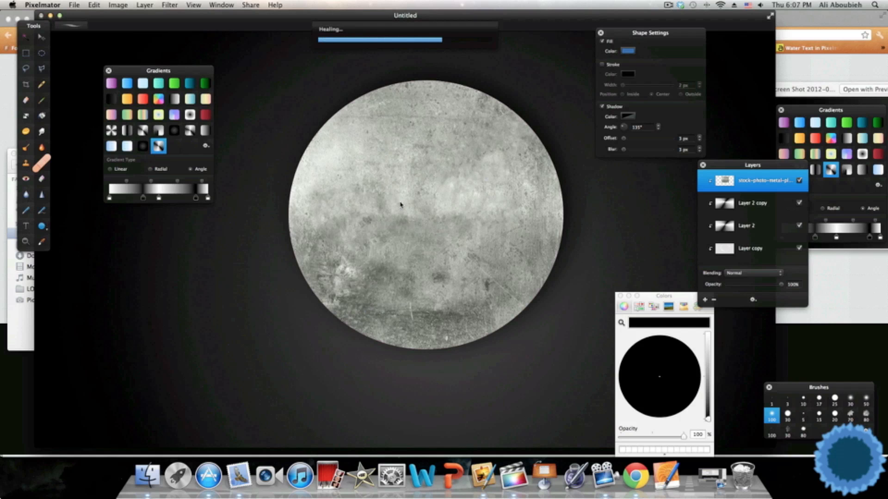
mouse_move(405, 208)
mouse_down()
mouse_move(365, 162)
mouse_move(315, 134)
mouse_up()
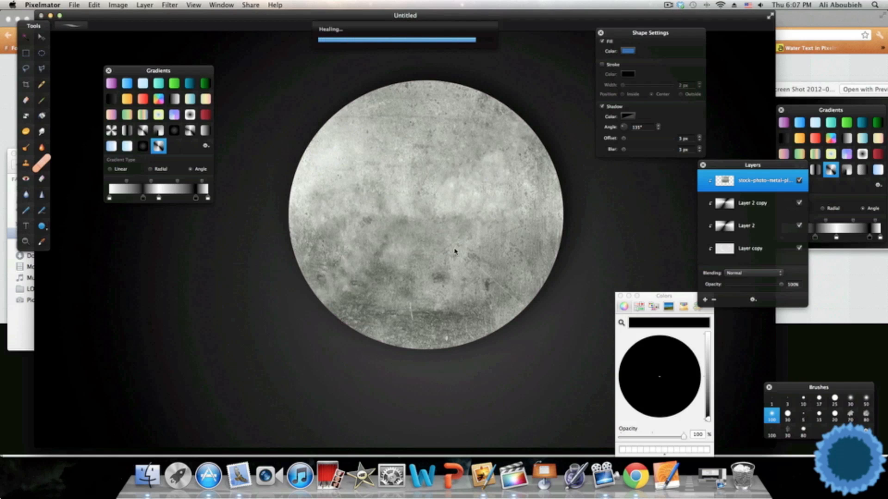
drag(455, 251, 531, 318)
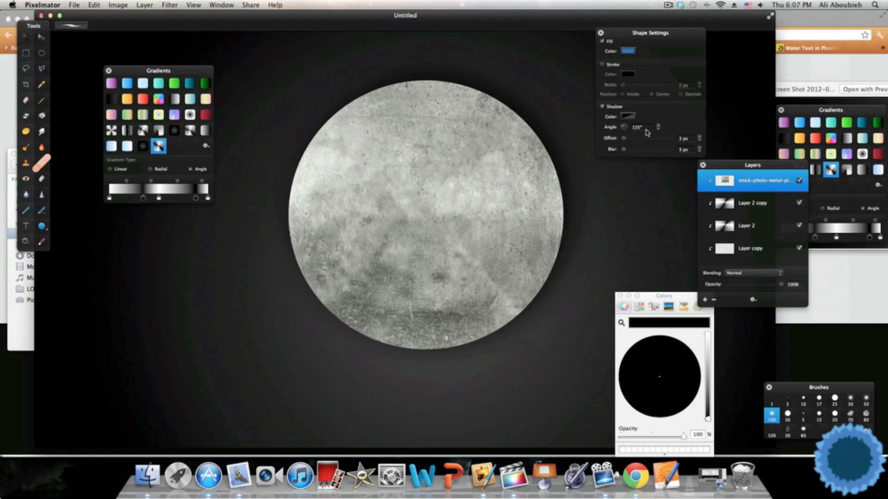
Set the metal plate layer's blending to Overlay
click(794, 285)
click(765, 277)
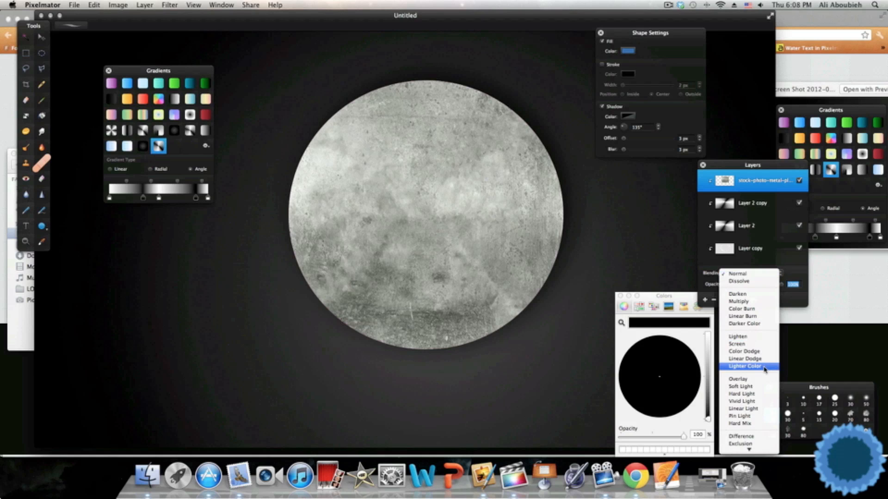
click(757, 379)
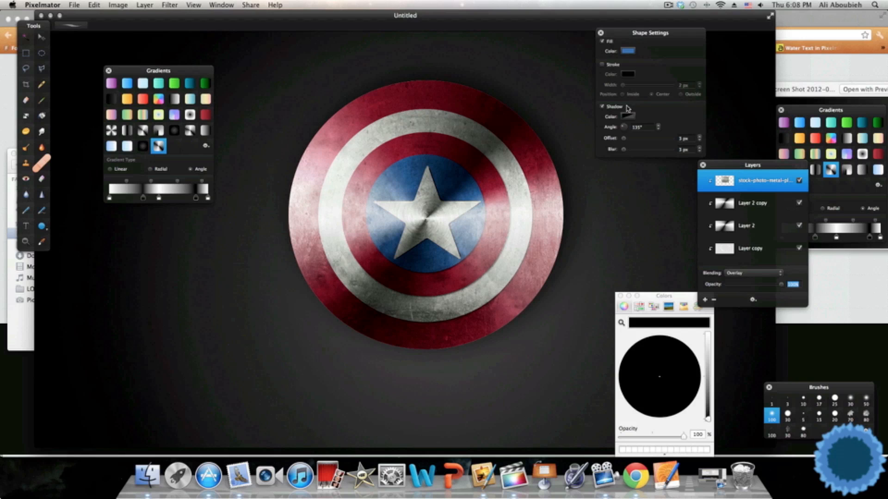
Duplicate the metal plate layer, set the copy's blending to Color Burn and lower its opacity to about a third
right_click(735, 190)
click(734, 202)
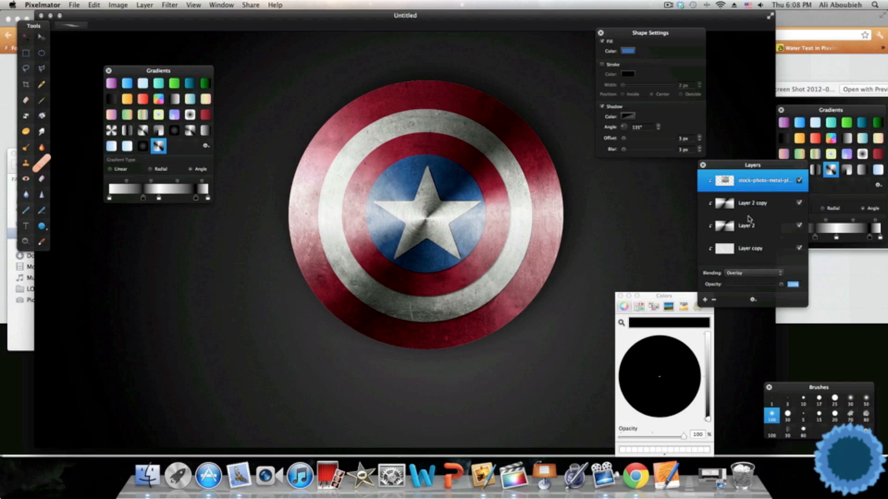
click(750, 274)
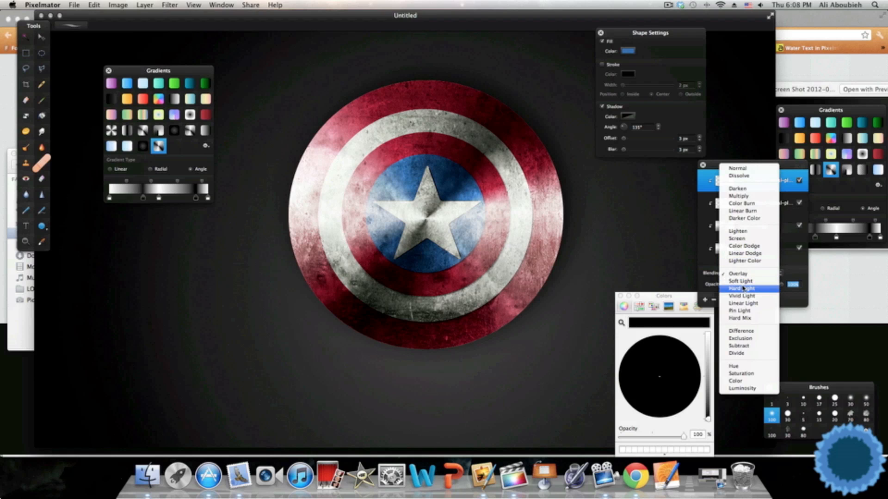
click(750, 204)
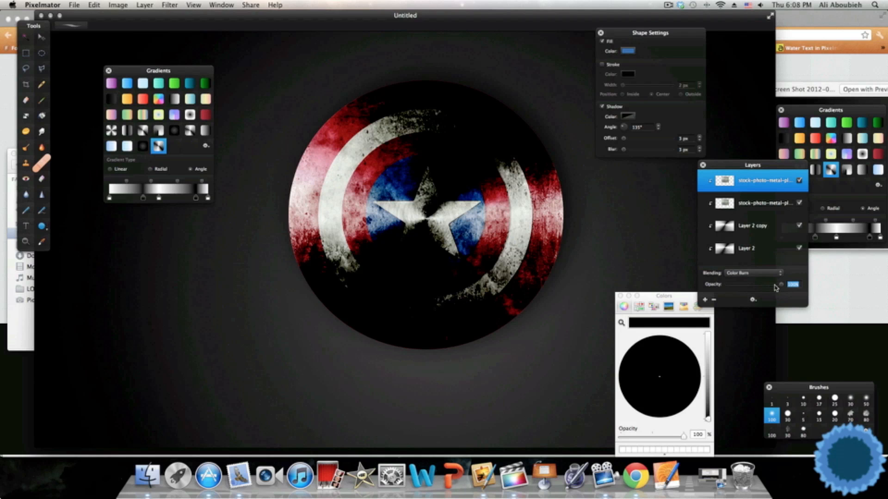
drag(775, 288, 743, 294)
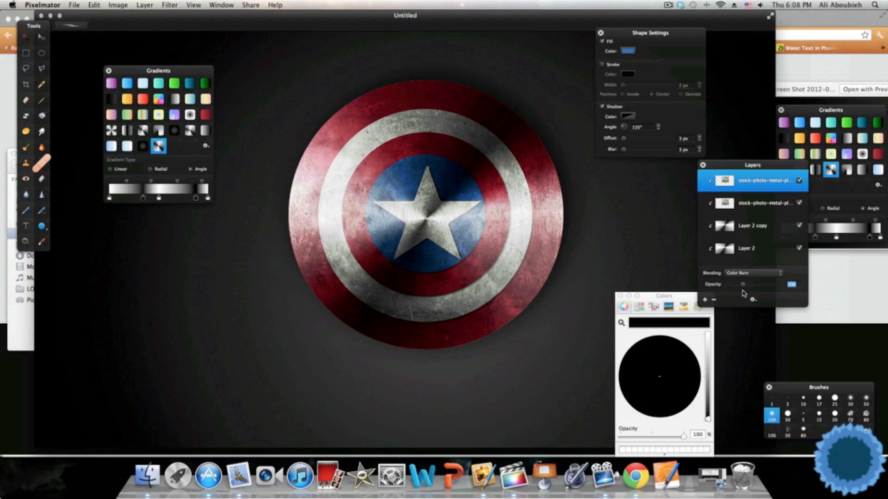
Add a wide text box in the American Captain font beneath the shield, with its layer directly above the Background Layer
scroll(468, 196, down, 5)
scroll(468, 196, up, 5)
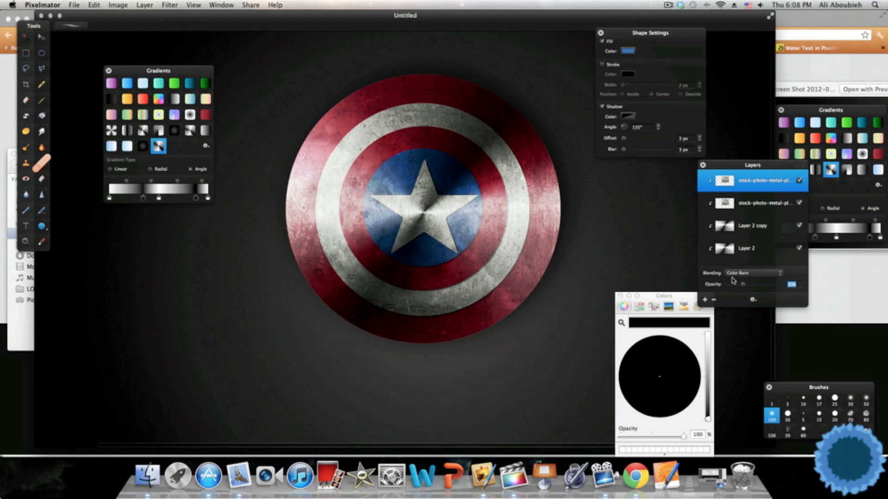
scroll(770, 215, down, 5)
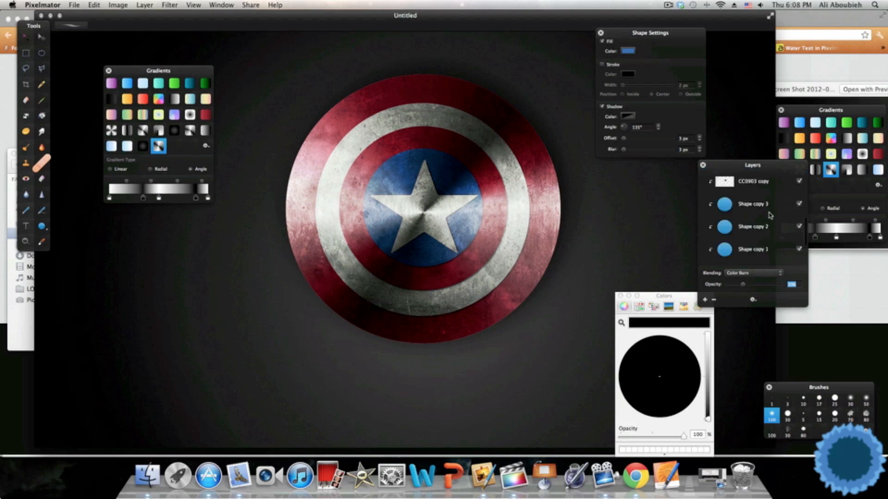
scroll(770, 215, down, 2)
click(759, 254)
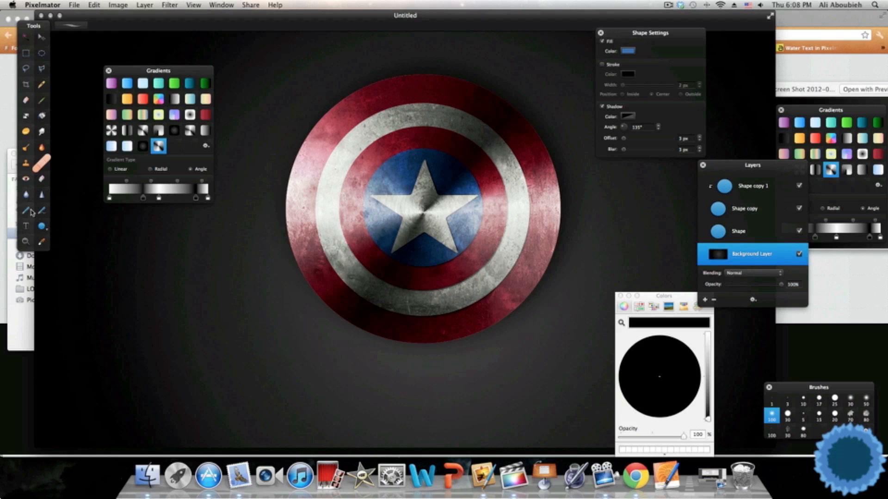
click(26, 226)
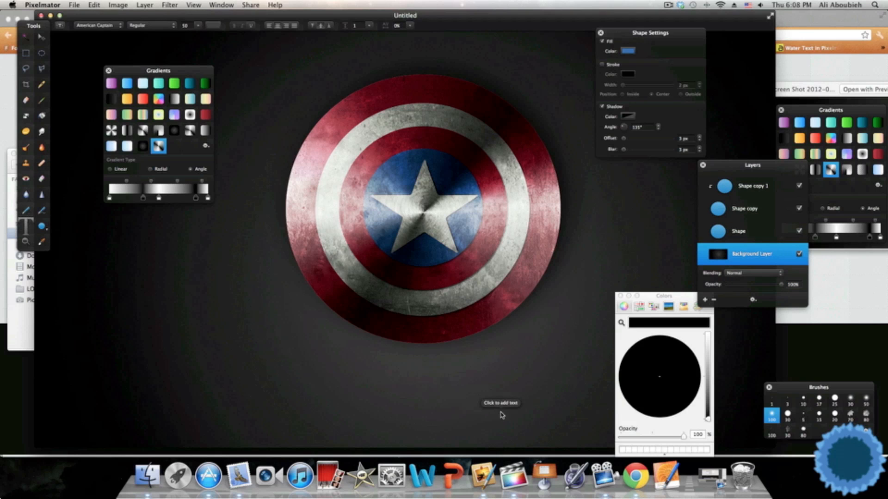
drag(586, 437, 258, 351)
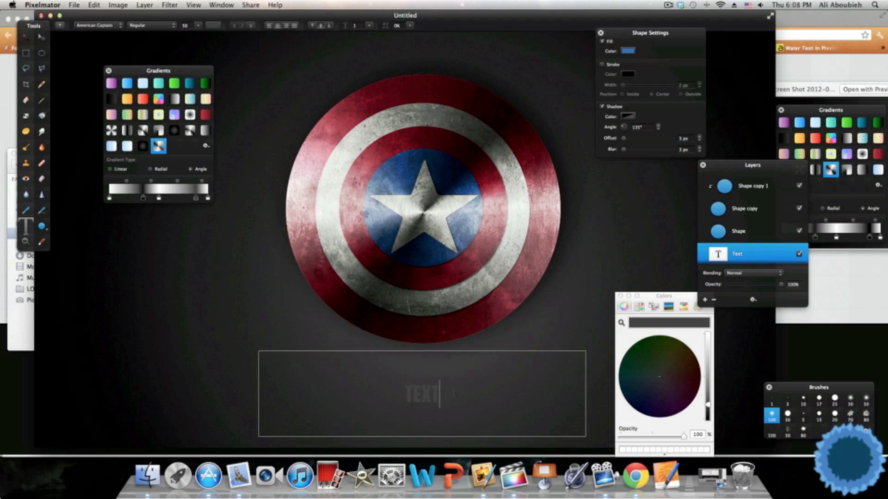
Replace the placeholder text in the box beneath the shield with "Captain America"
drag(438, 397, 331, 369)
click(460, 399)
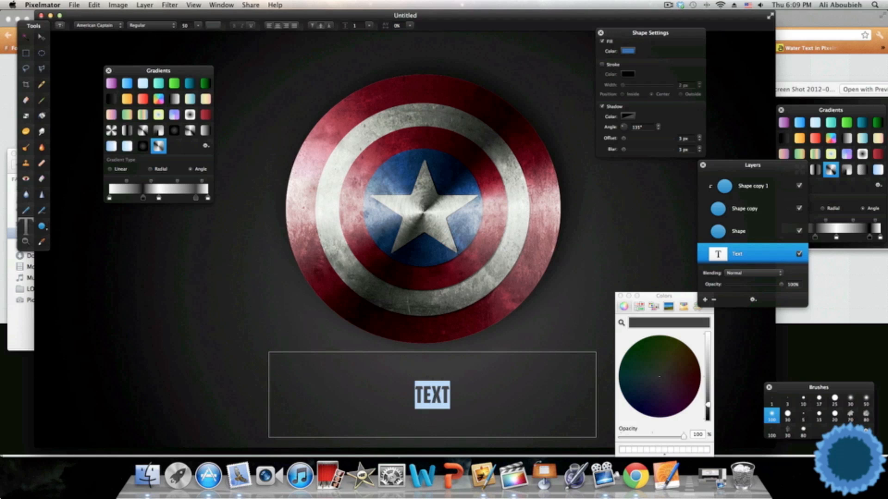
text(CAPT)
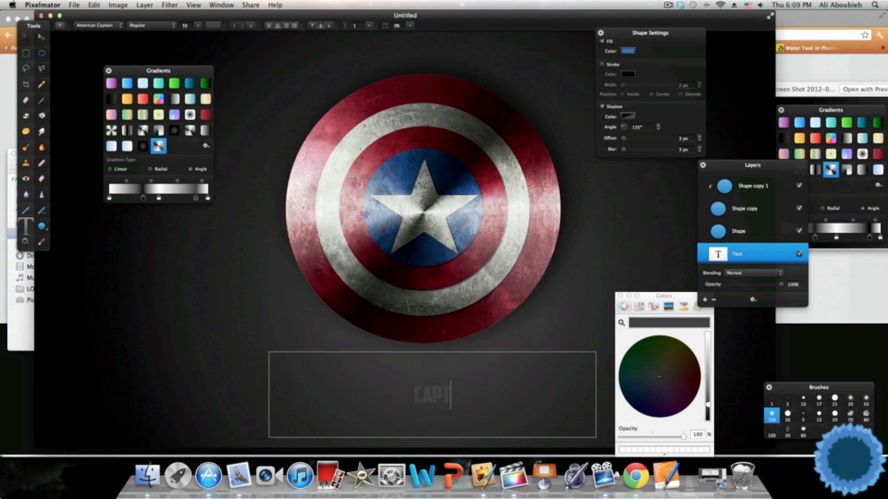
text(AINA)
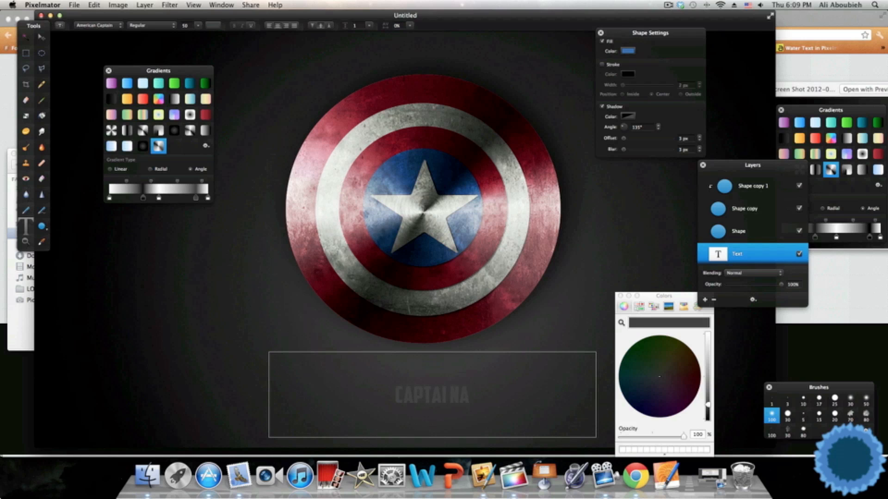
key(BackSpace)
text(AMERICA)
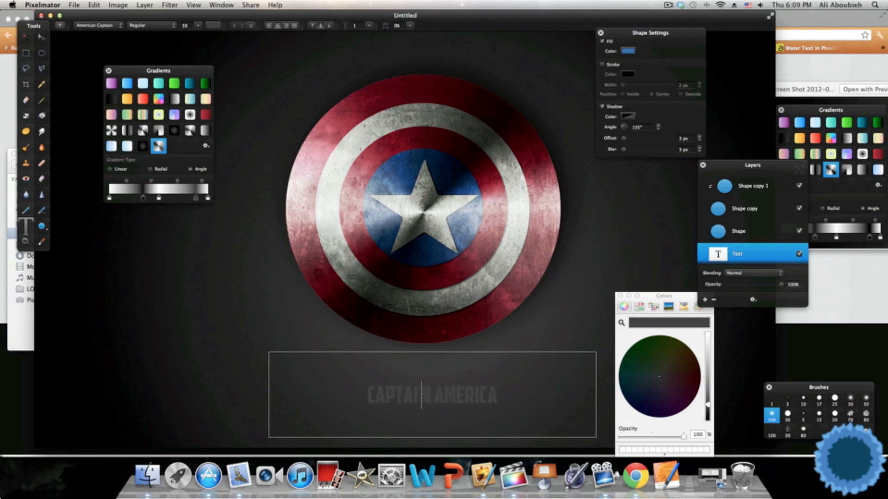
click(422, 399)
click(428, 399)
Set the Captain America text to size 100 and centre its text box beneath the shield
click(335, 410)
drag(374, 395, 499, 395)
click(537, 391)
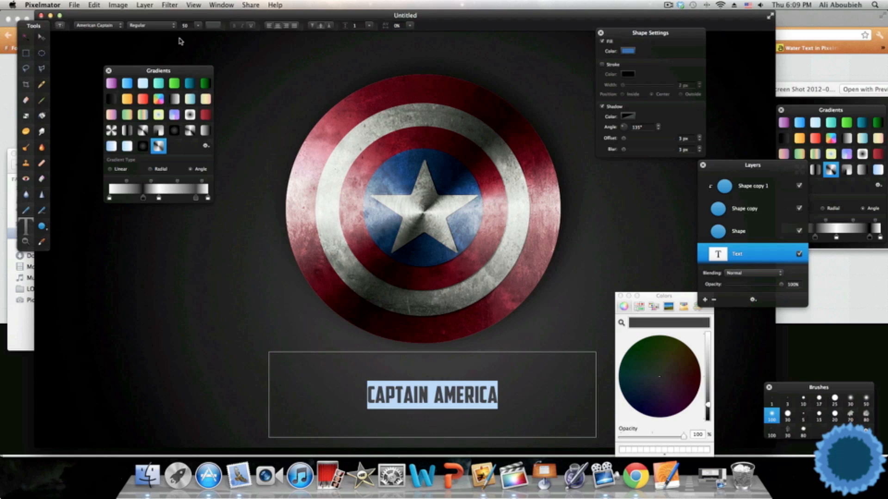
text(100)
key(Return)
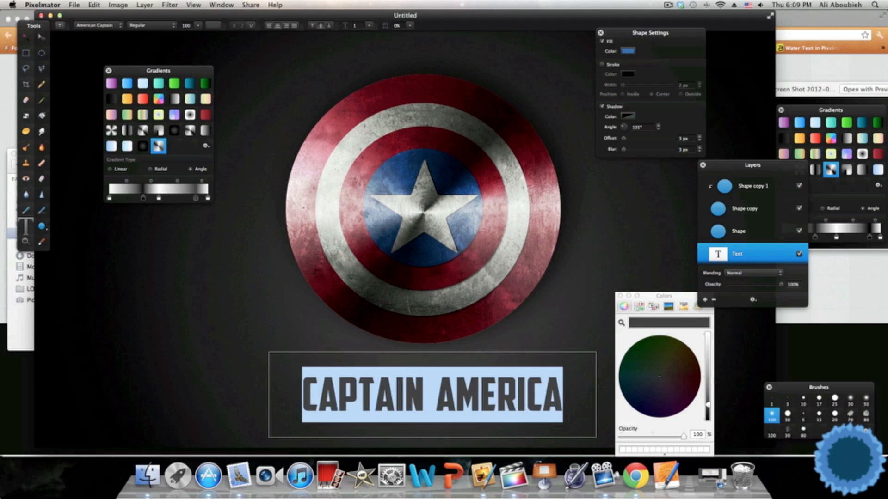
key(Escape)
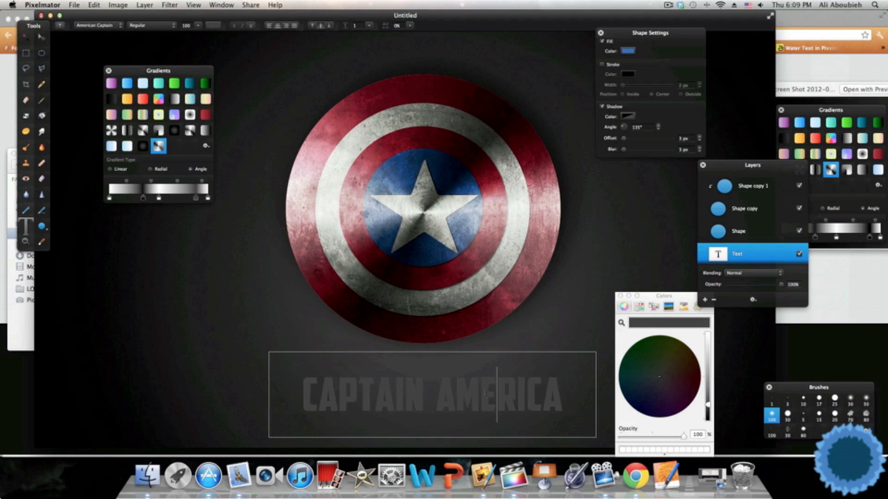
drag(480, 399, 473, 400)
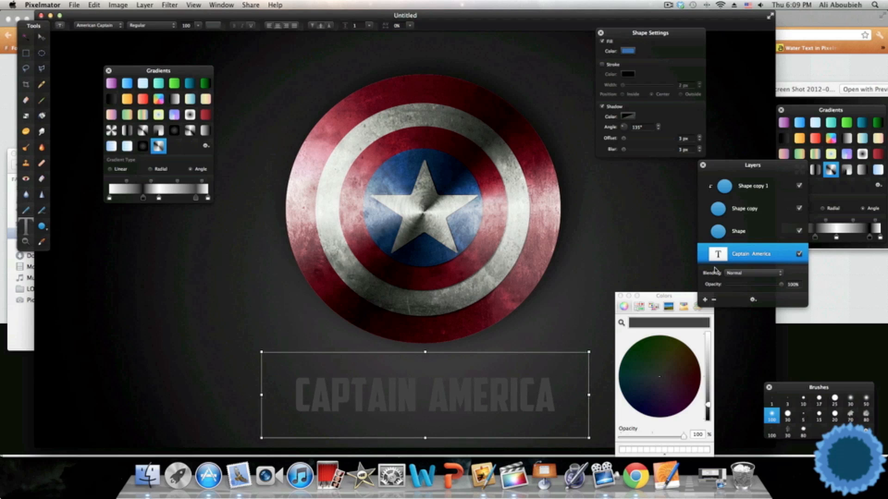
Add a new layer above the text and create a linear gradient preset from light blue #8bc2ff to white
click(705, 299)
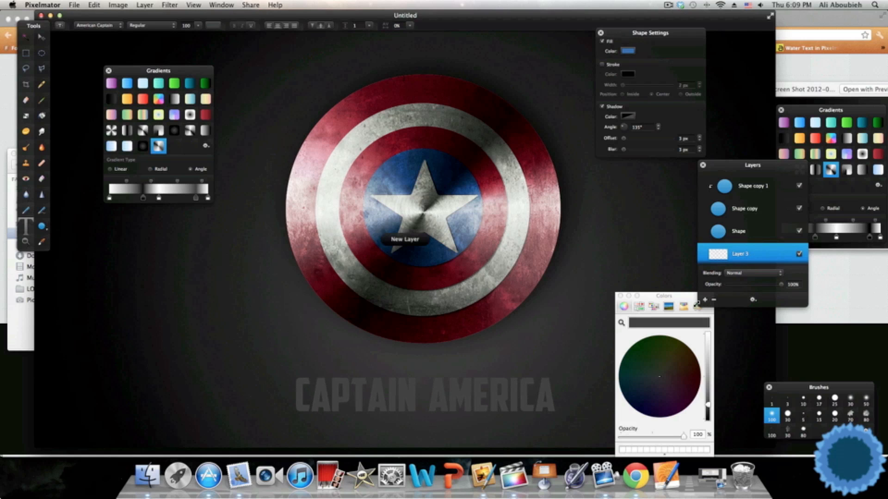
click(206, 146)
click(222, 154)
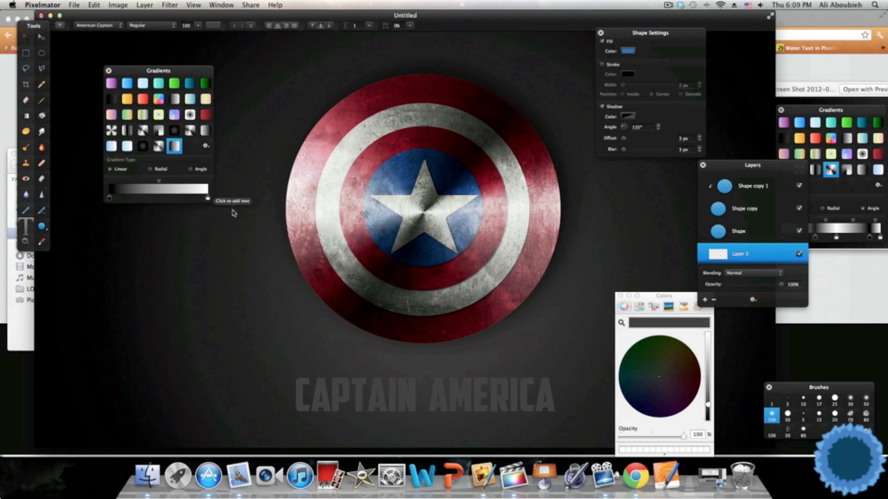
click(110, 198)
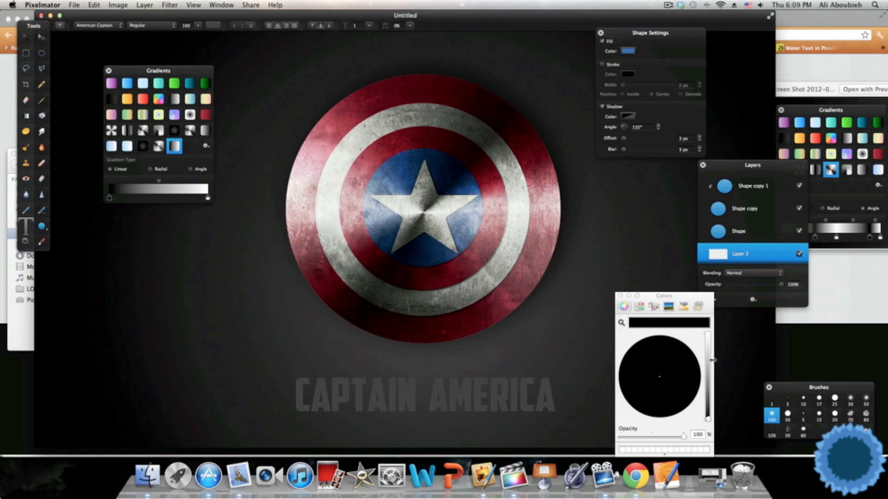
drag(708, 357, 708, 333)
drag(655, 378, 644, 388)
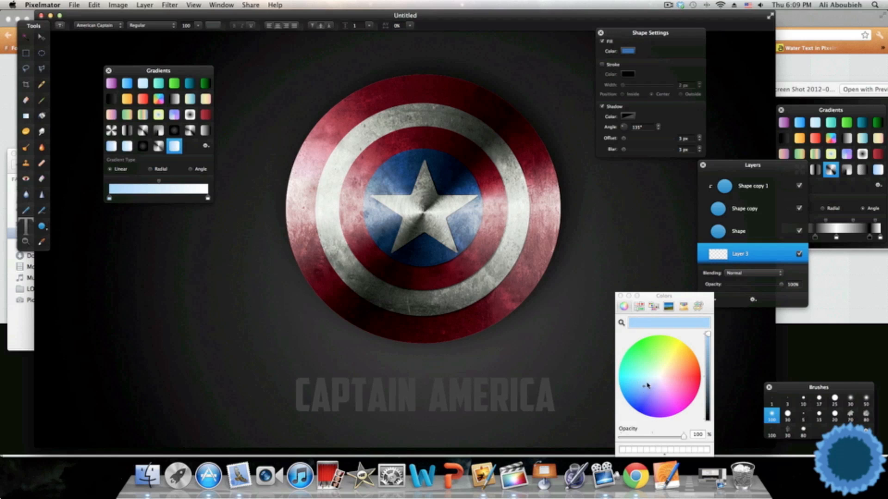
click(698, 307)
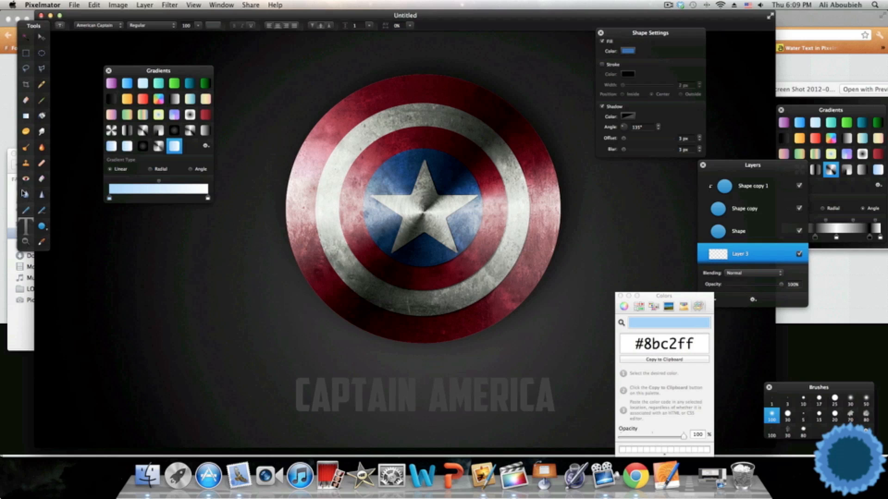
Fill the new layer with the vertical blue-to-white gradient across the text height and clip it to the Captain America text with a clipping mask
click(25, 115)
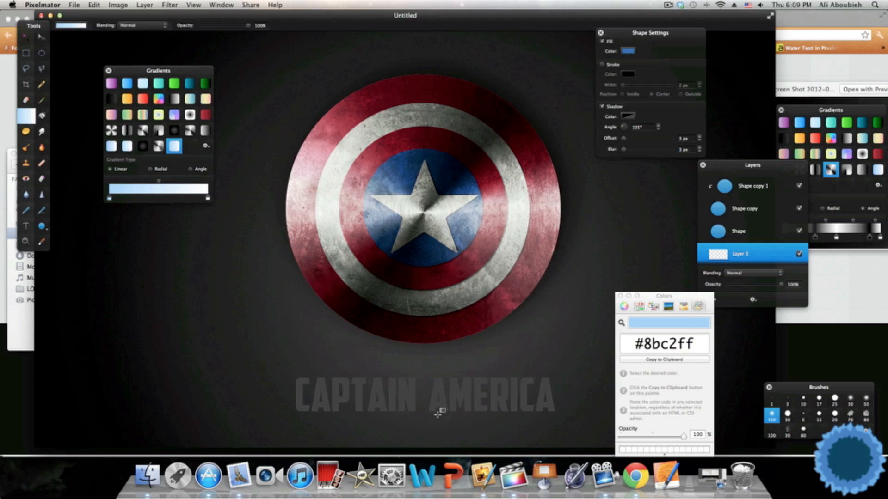
drag(431, 410, 430, 394)
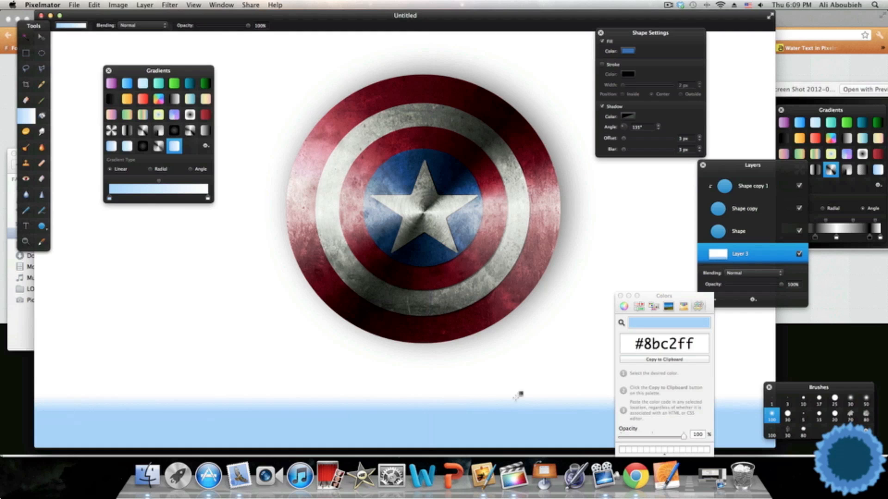
click(144, 5)
click(172, 70)
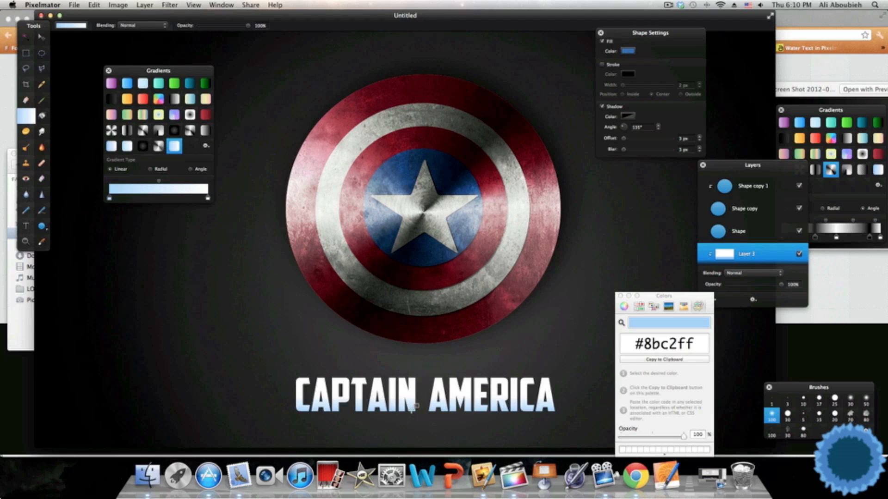
drag(410, 409, 448, 379)
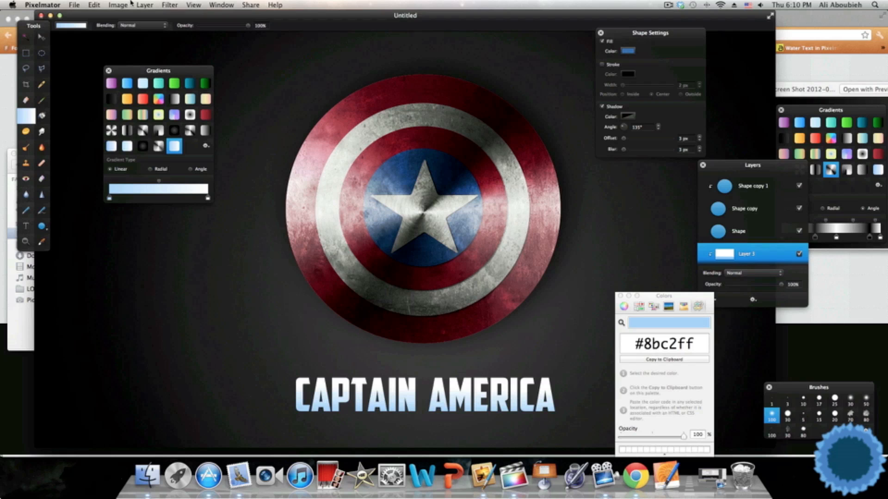
click(74, 4)
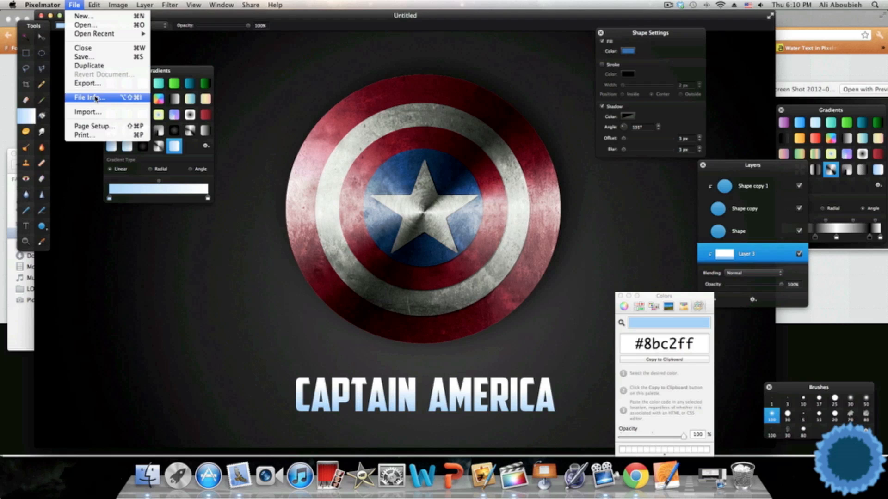